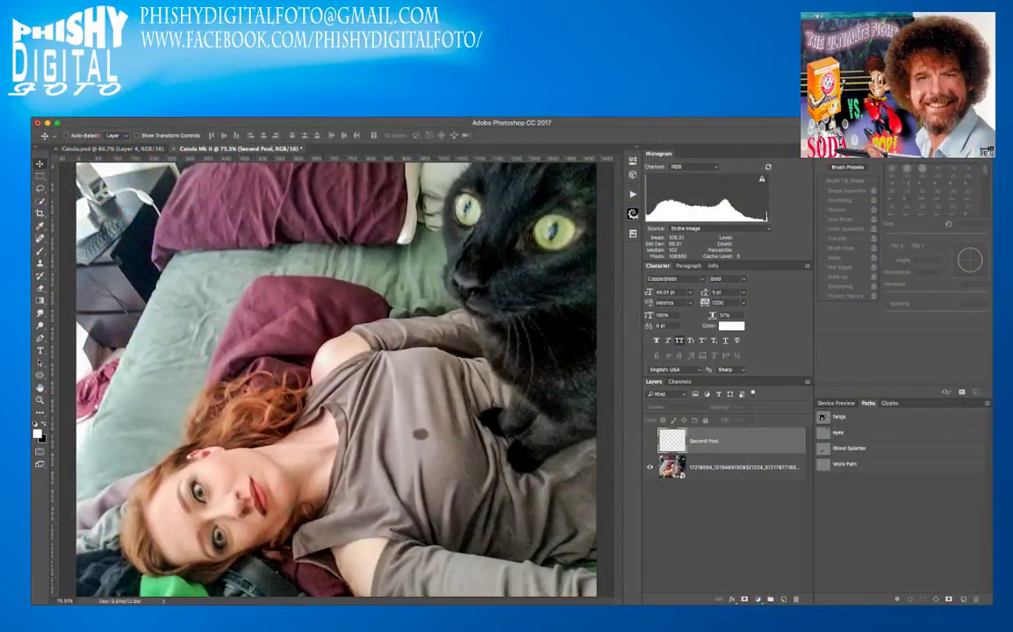
- In the Catula Mk II document, display the fangs path, hide the photo layer and add a new layer above Second Pool
left_click(112, 149)
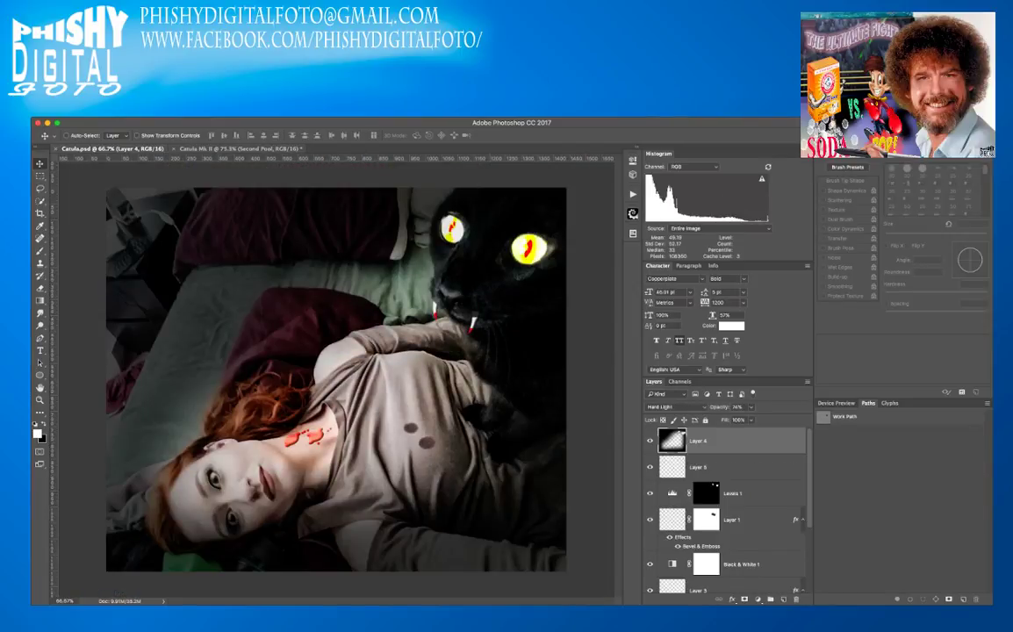
left_click(238, 150)
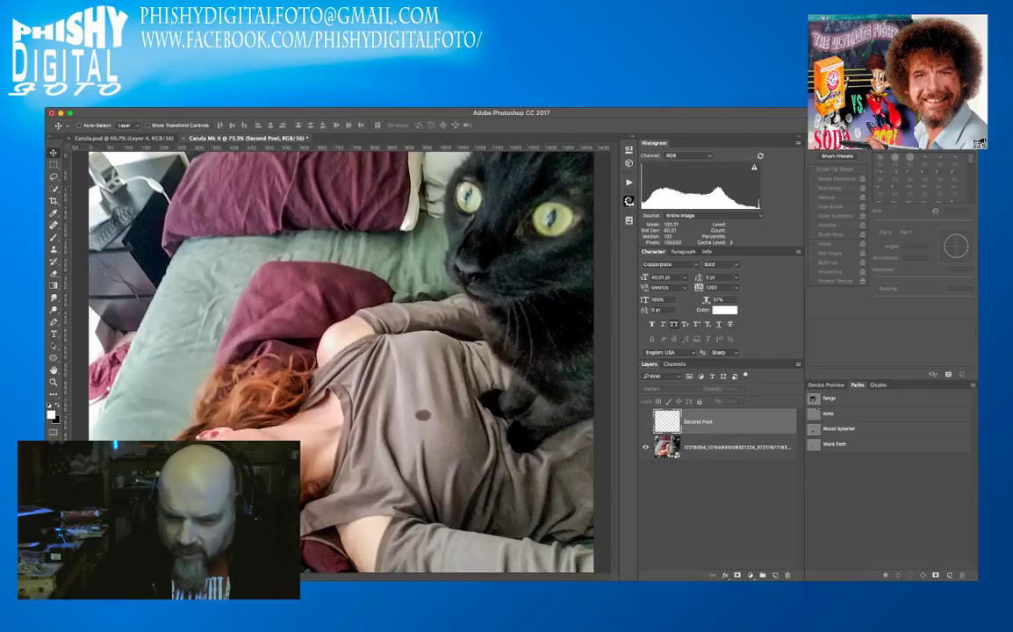
left_click(831, 399)
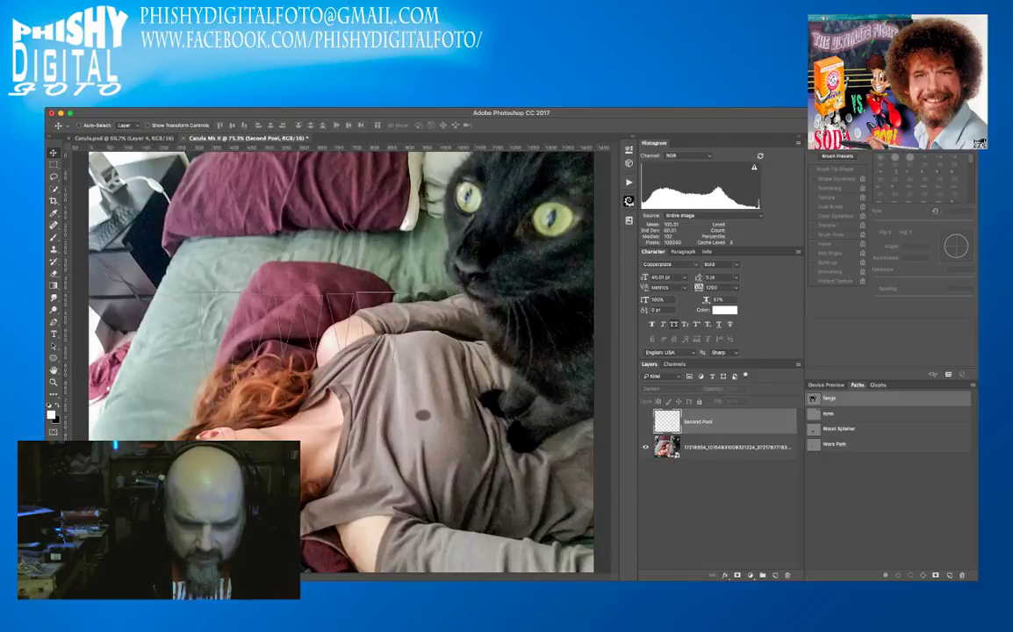
left_click(645, 448)
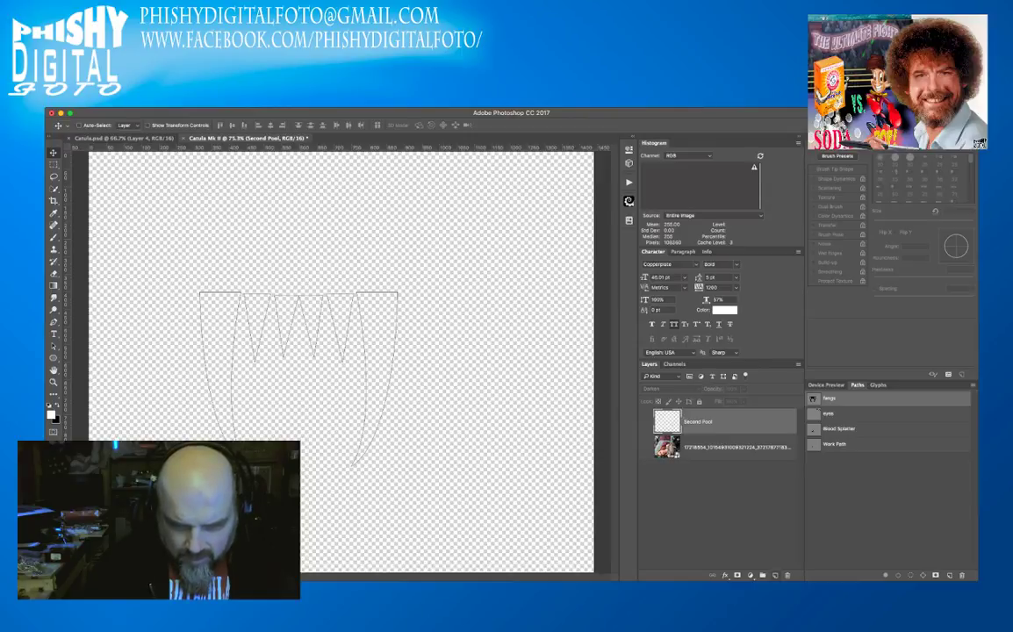
left_click(775, 576)
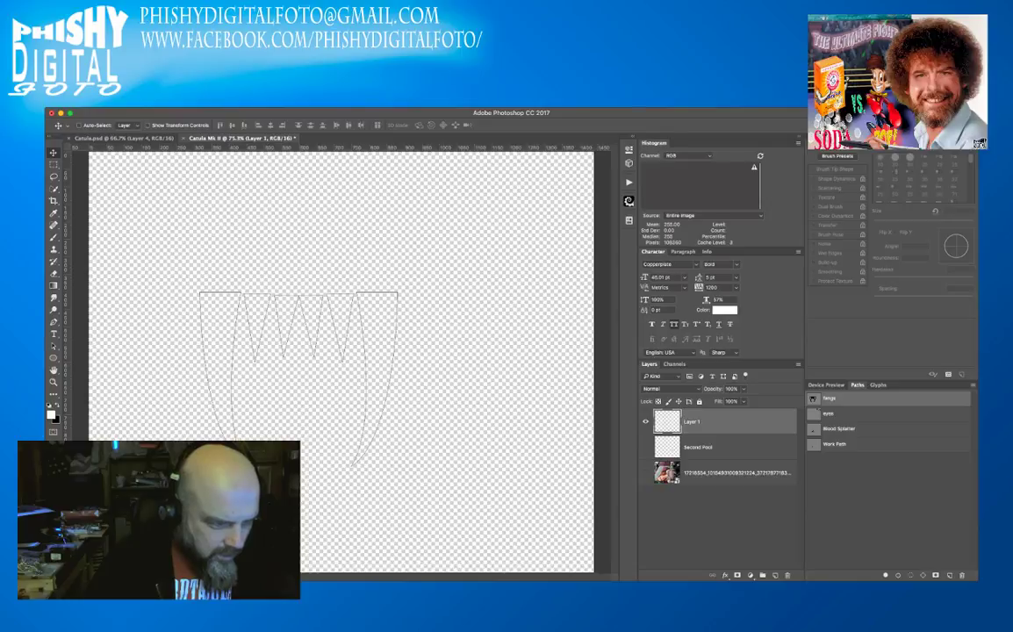
- Fill the new layer with white and select all the fang shapes with the Path Selection tool
key("alt+BackSpace")
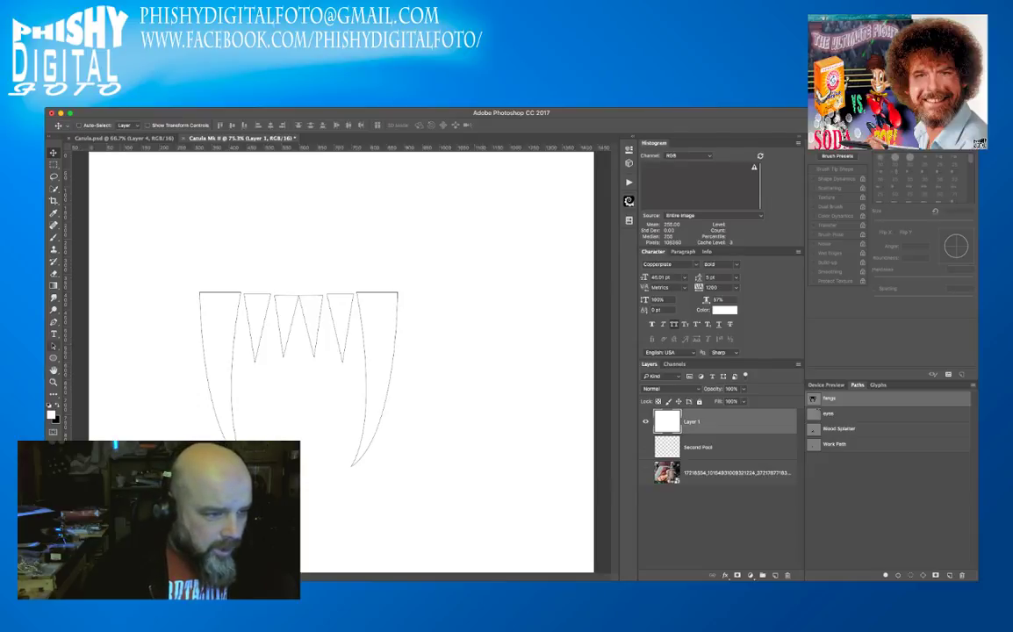
key("a")
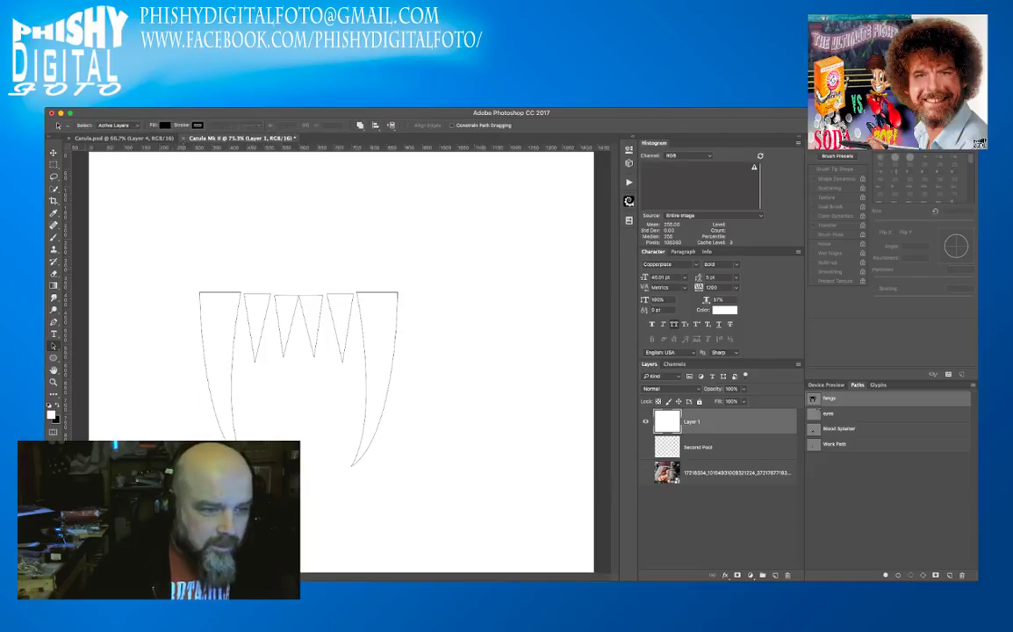
left_click_drag(182, 267, 439, 497)
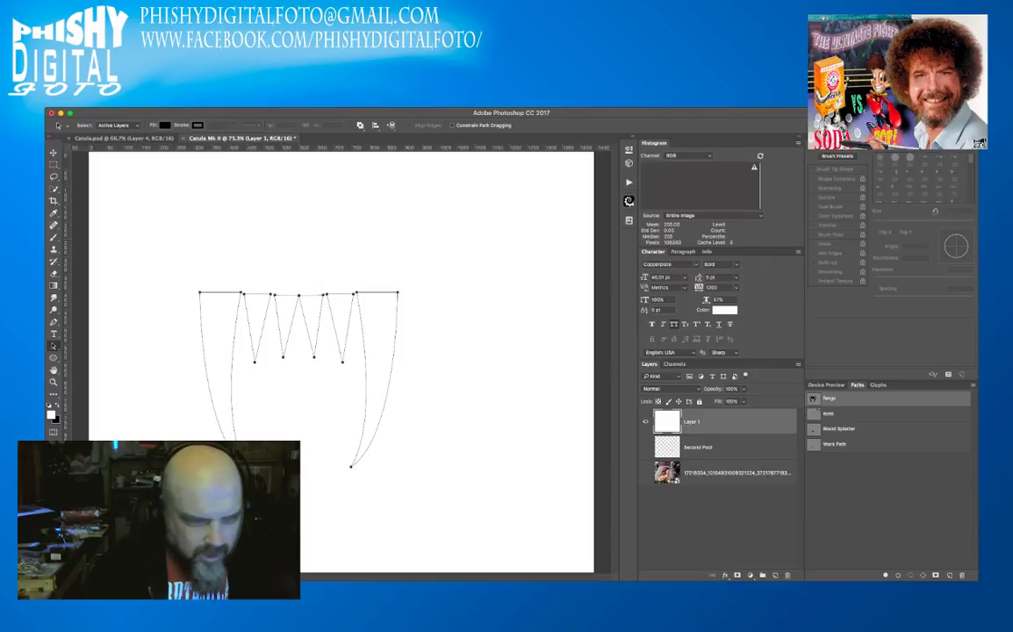
- Show the photo with Layer 1 emptied of its white backdrop, and fill the fangs path with white on that layer
left_click(645, 421)
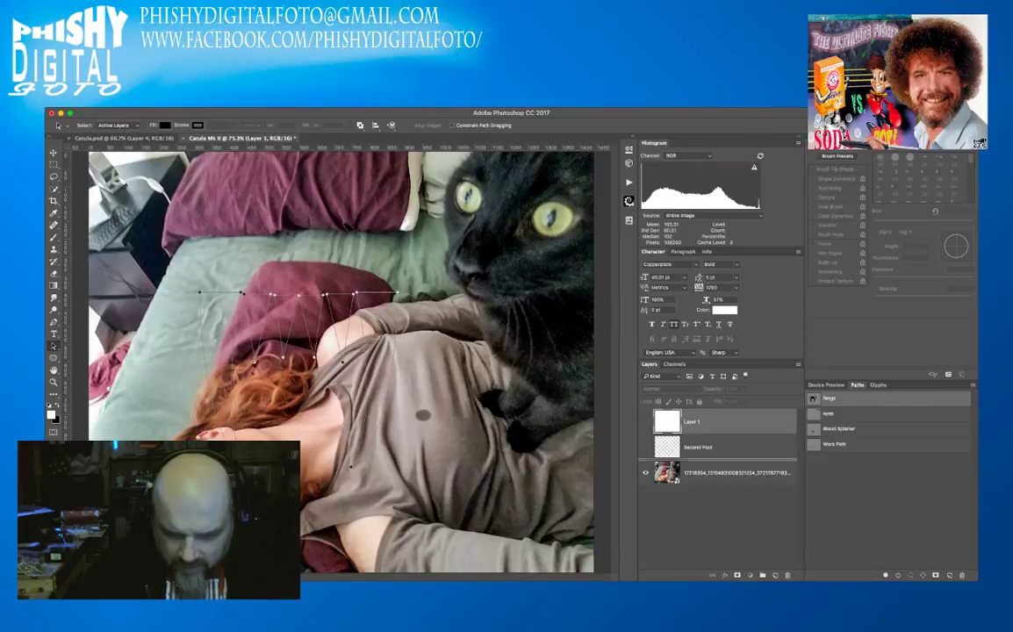
key("Delete")
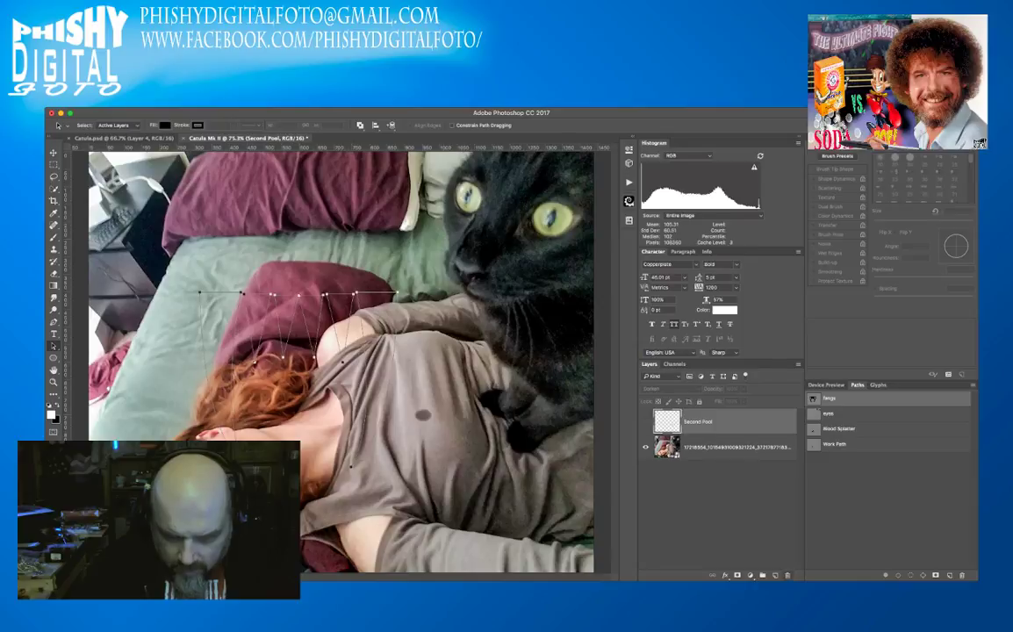
key("ctrl+z")
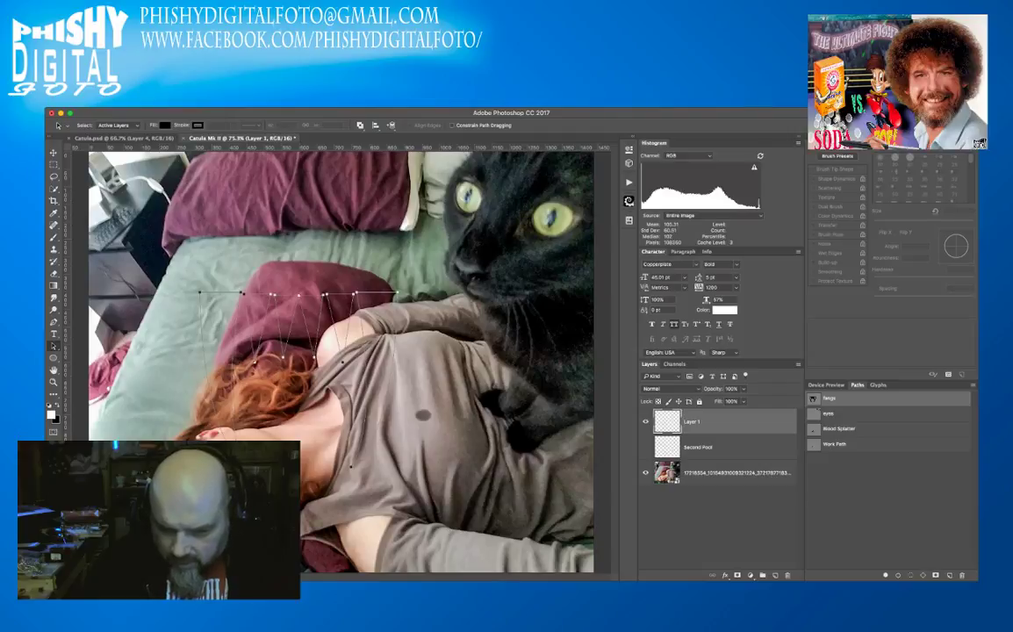
left_click(886, 575)
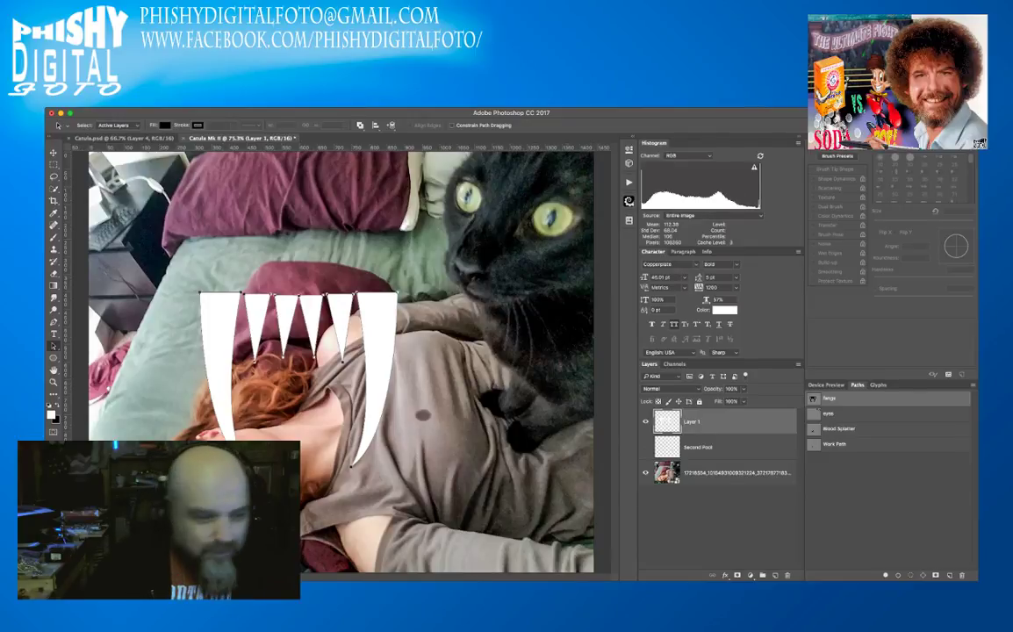
key("Escape")
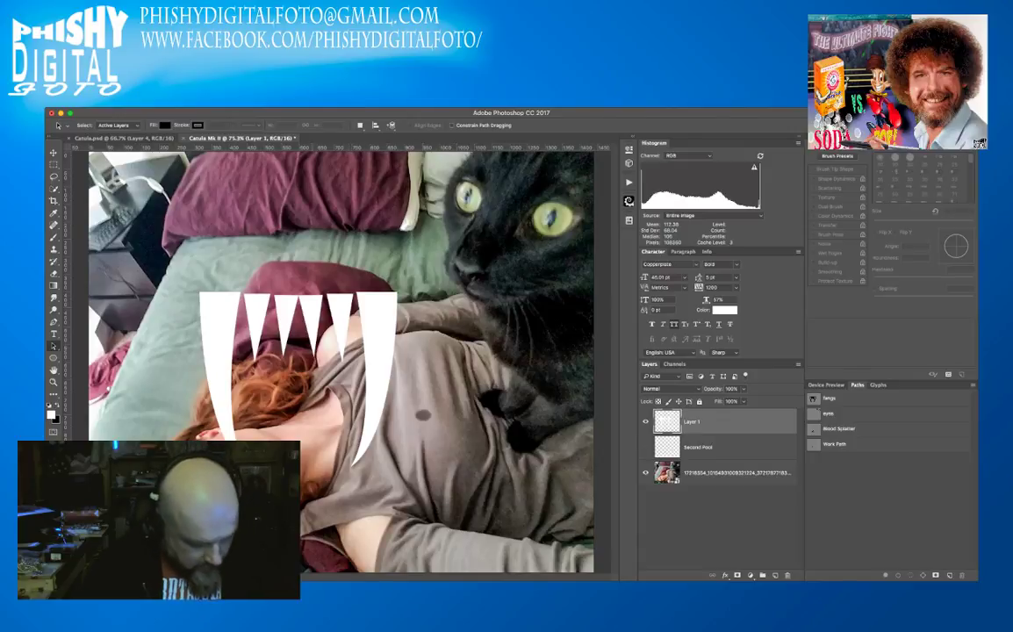
- Free-transform the fangs down to about 30% of their size and place them below the cat's nose
key("super+t")
key("ctrl+t")
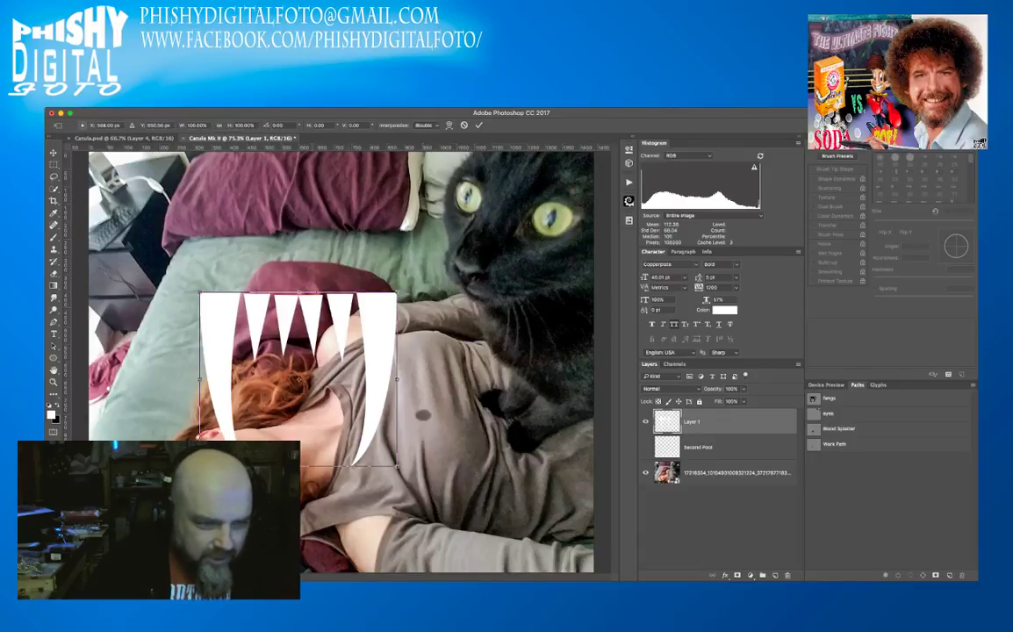
left_click_drag(298, 377, 468, 361)
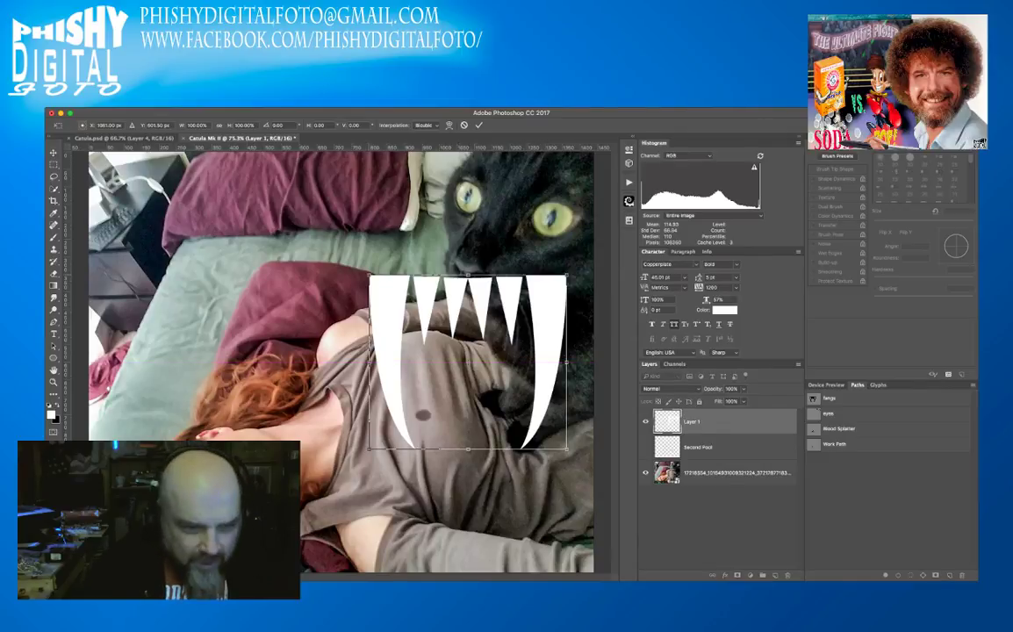
left_click_drag(370, 275, 471, 366)
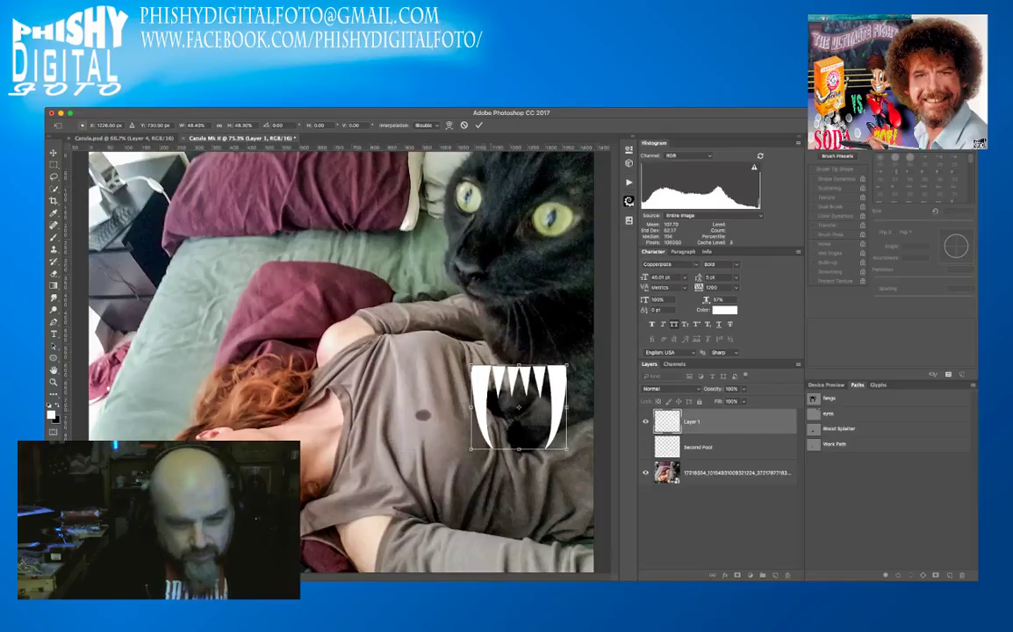
left_click_drag(518, 407, 468, 326)
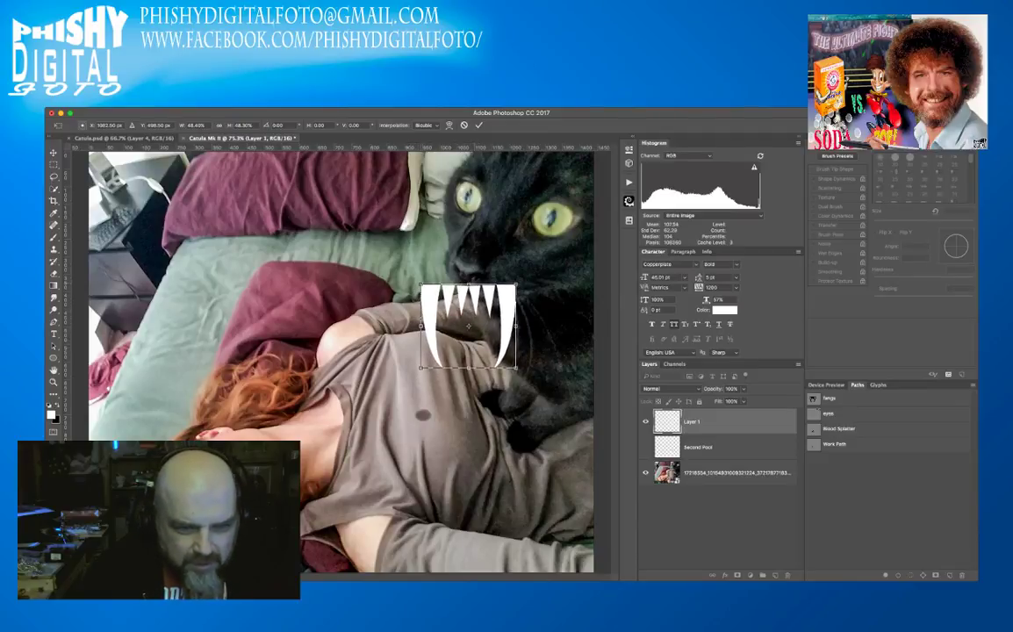
left_click_drag(516, 368, 474, 316)
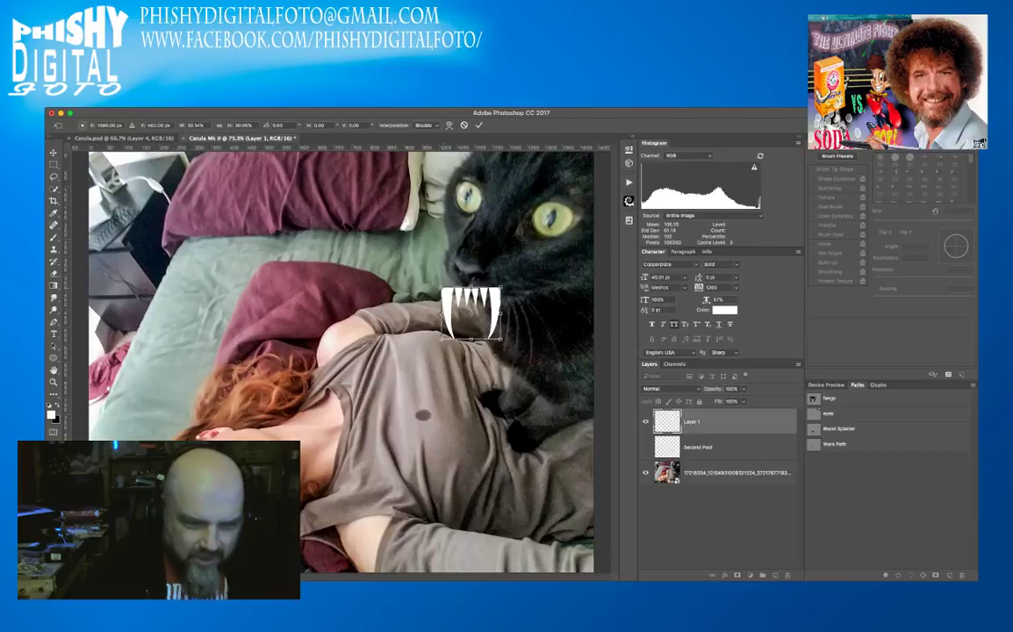
- Distort the fangs' corners to follow the angle of the cat's mouth and apply the transform
left_click_drag(442, 287, 450, 278)
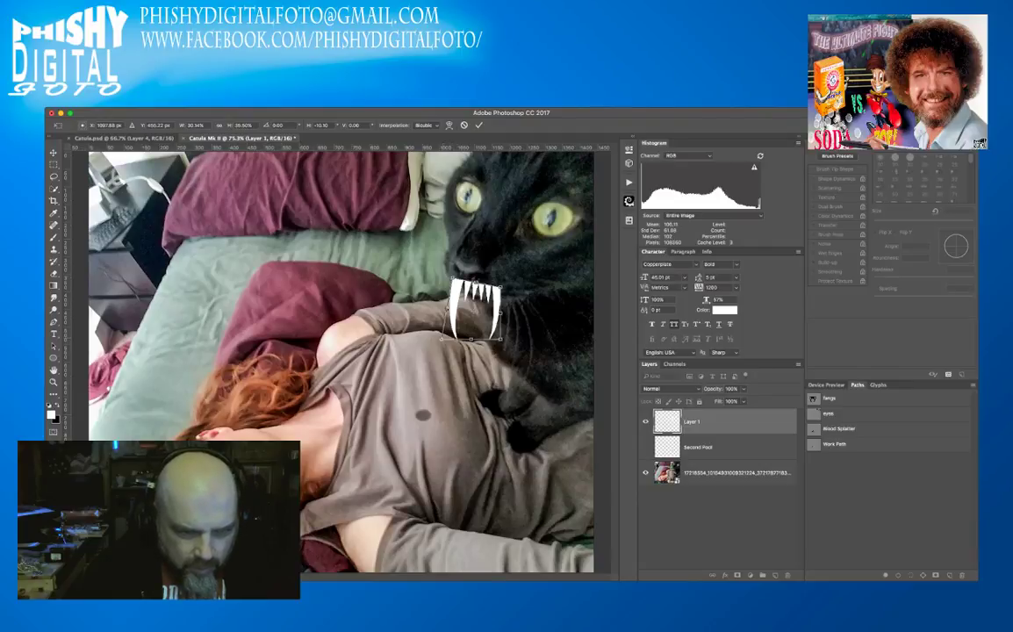
left_click_drag(441, 339, 440, 289)
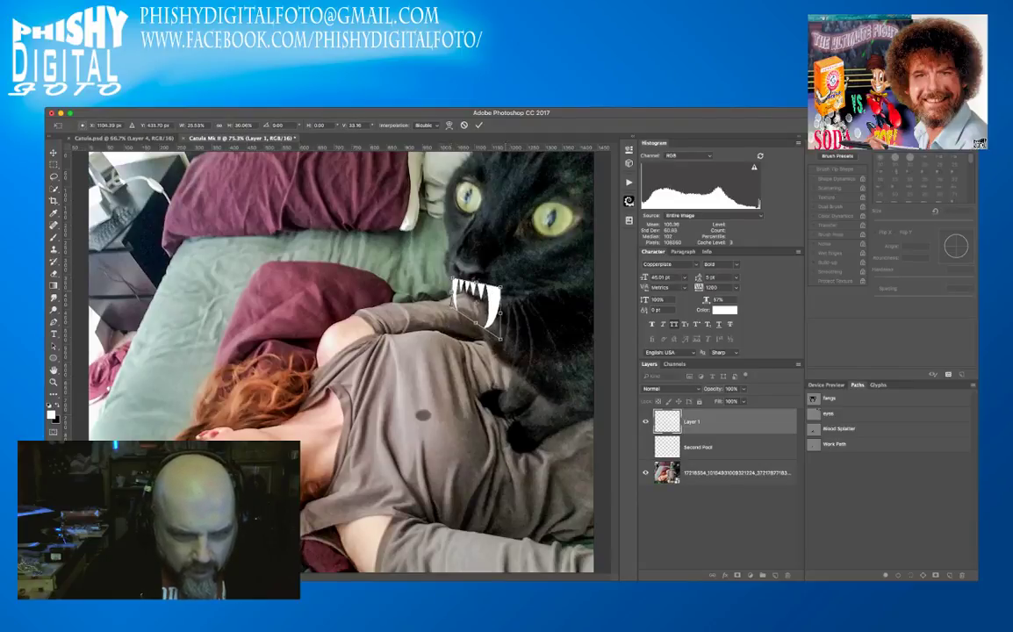
left_click_drag(501, 339, 493, 331)
left_click_drag(439, 281, 493, 286)
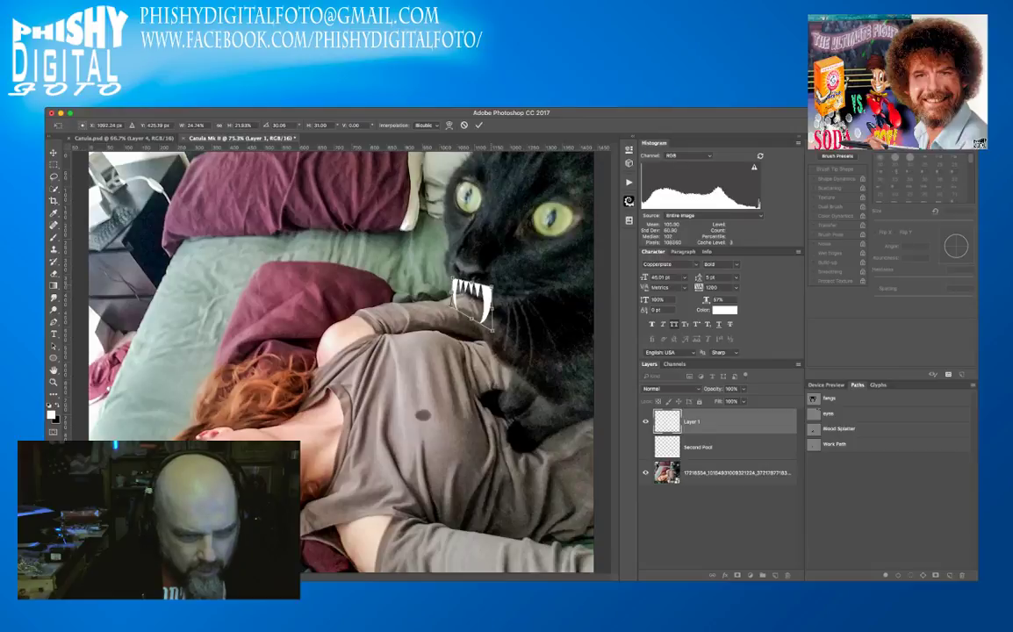
left_click_drag(493, 331, 495, 328)
left_click_drag(426, 262, 421, 266)
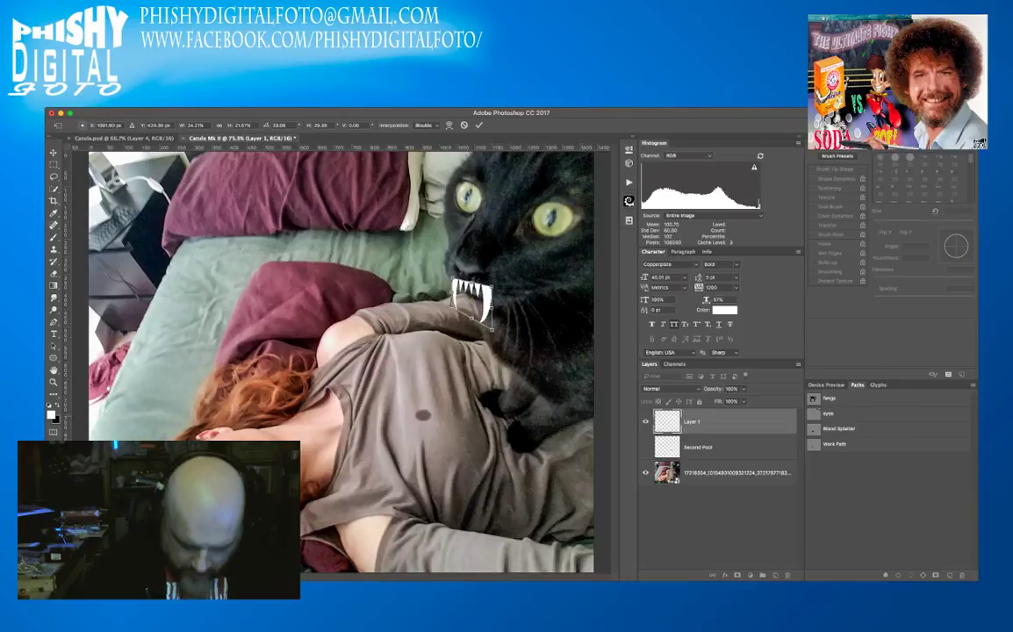
key("Return")
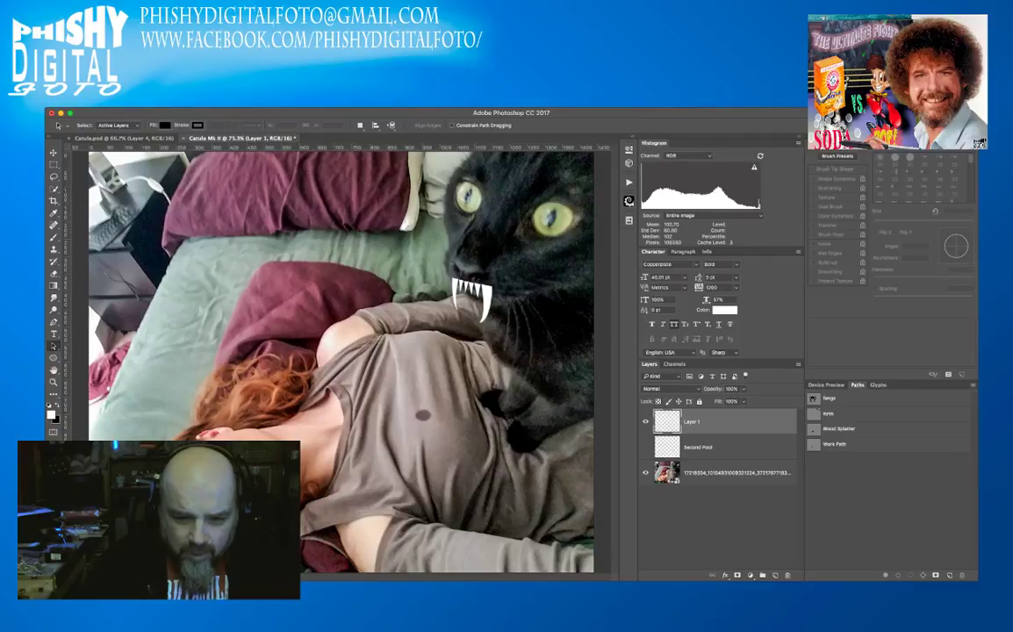
- Make a quick selection of the cat's muzzle on the photo layer with Layer 1 hidden, and show Layer 1 again
left_click(646, 422)
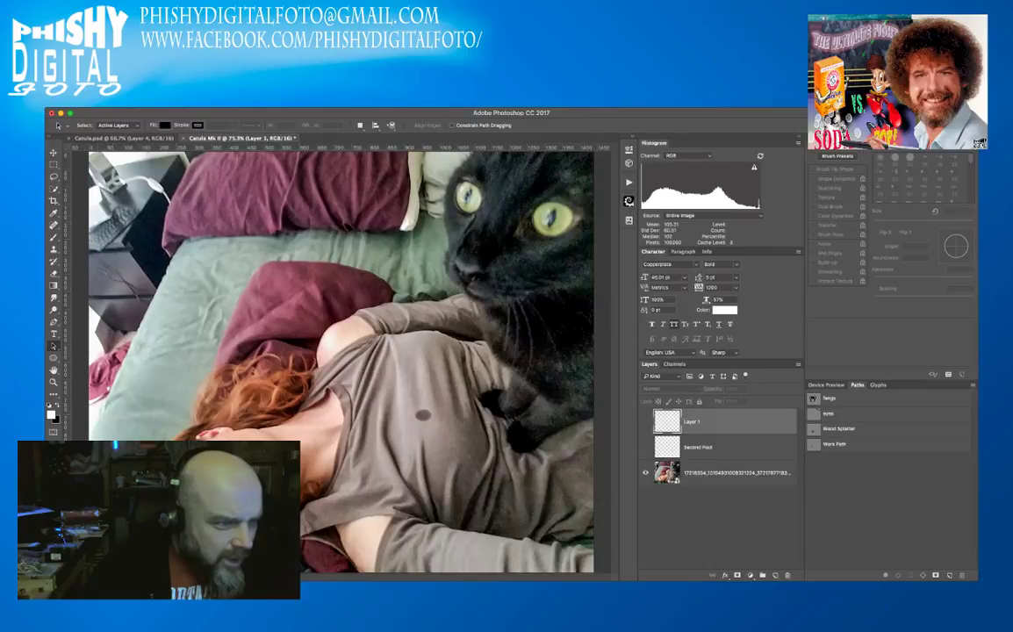
key("w")
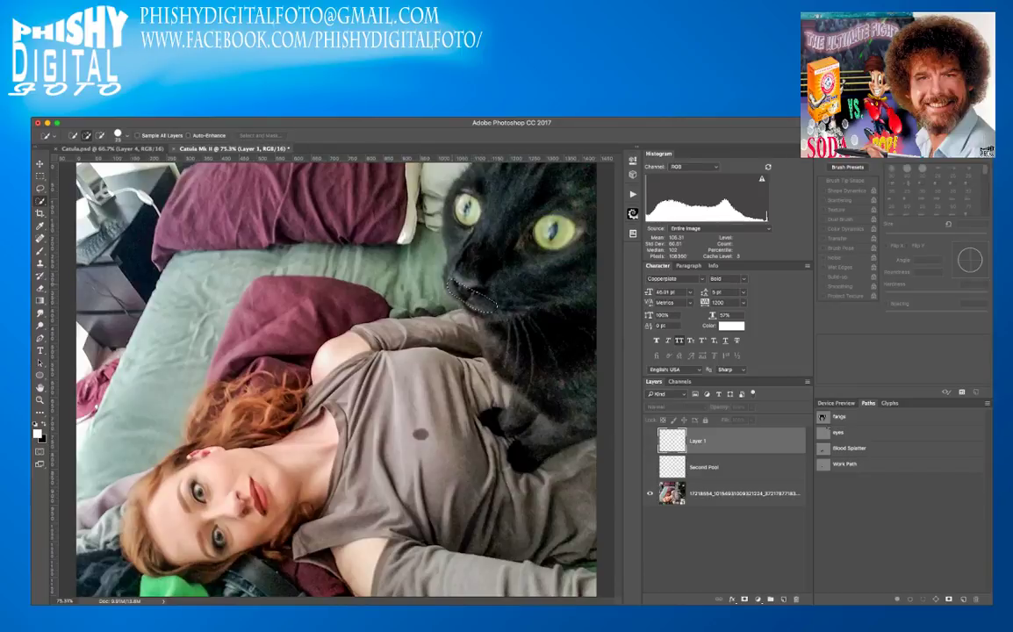
left_click_drag(456, 293, 487, 306)
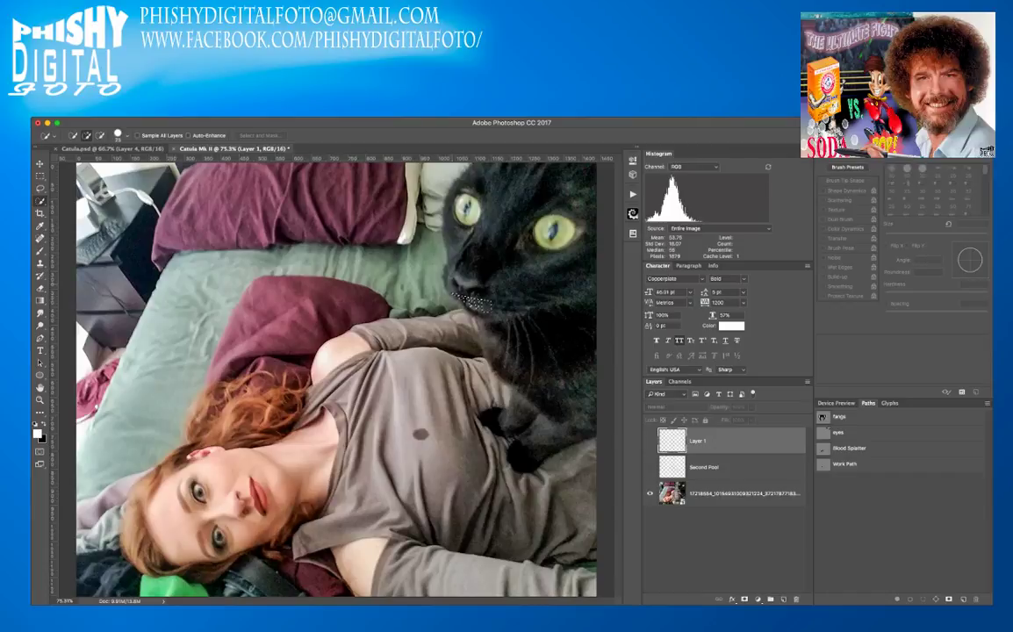
key("super+d")
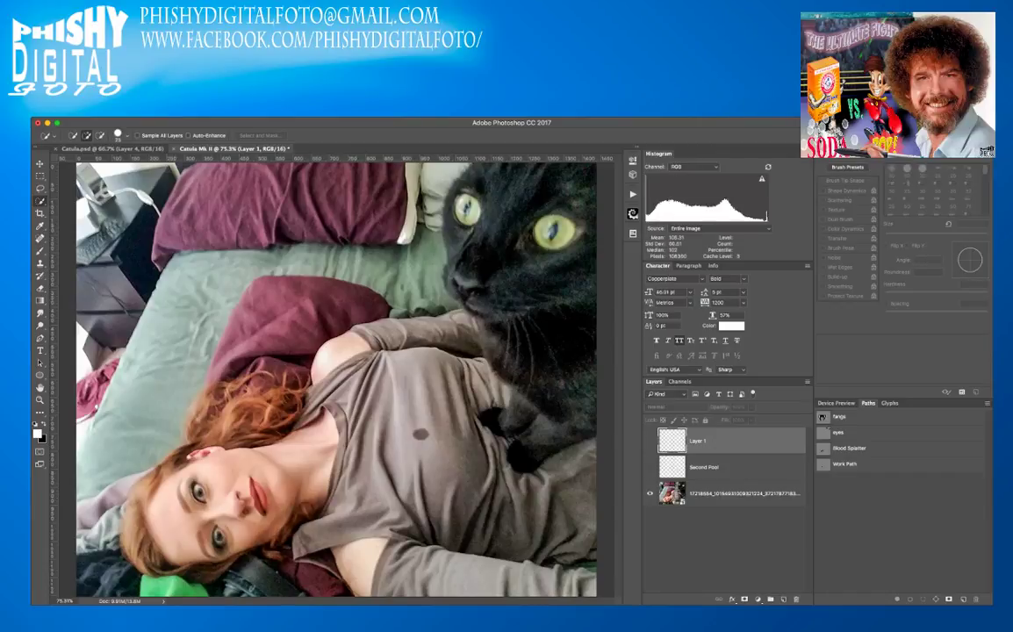
left_click(722, 493)
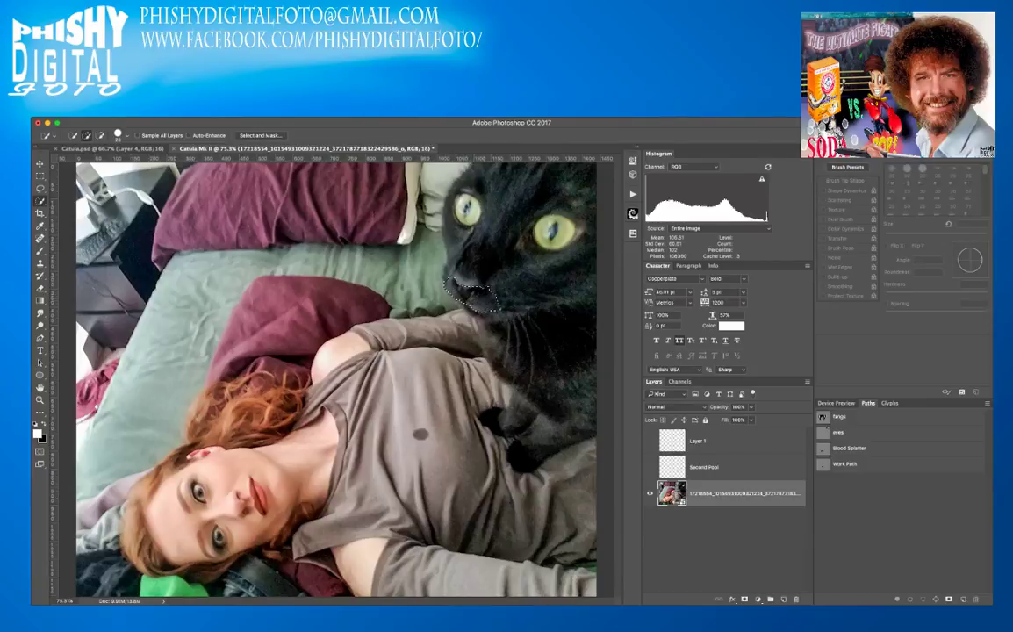
left_click_drag(486, 298, 503, 297)
left_click_drag(448, 256, 446, 237)
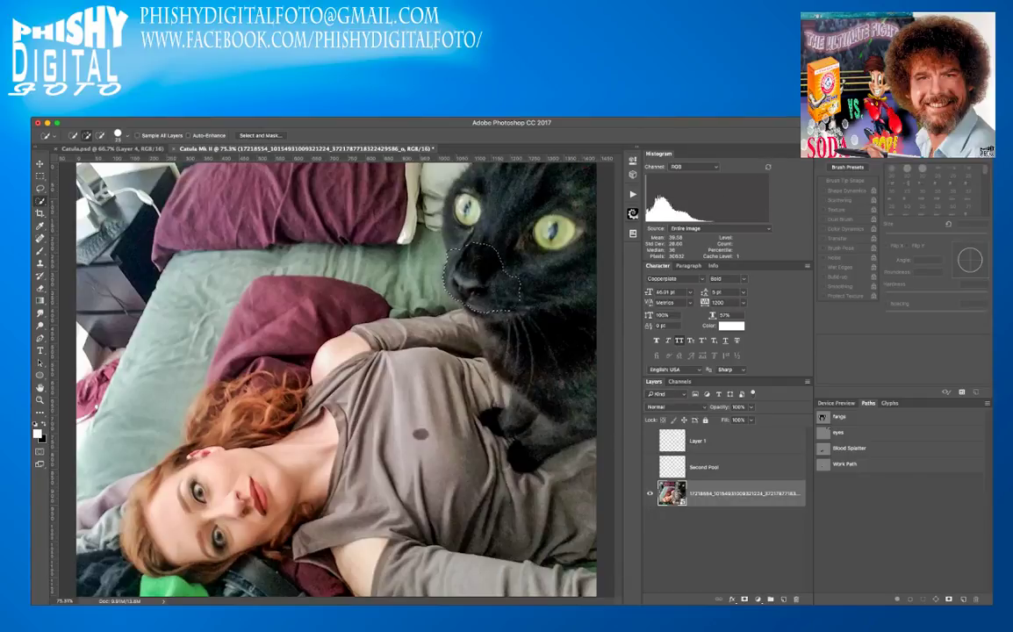
left_click(650, 440)
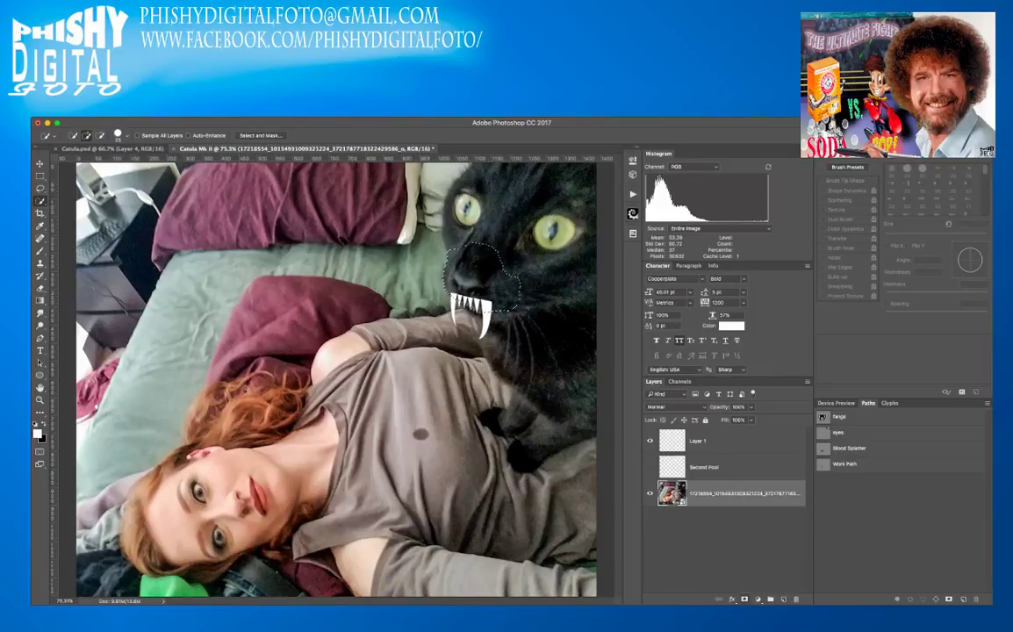
- Try to mask the selected muzzle out of the photo layer
left_click(744, 600, "alt")
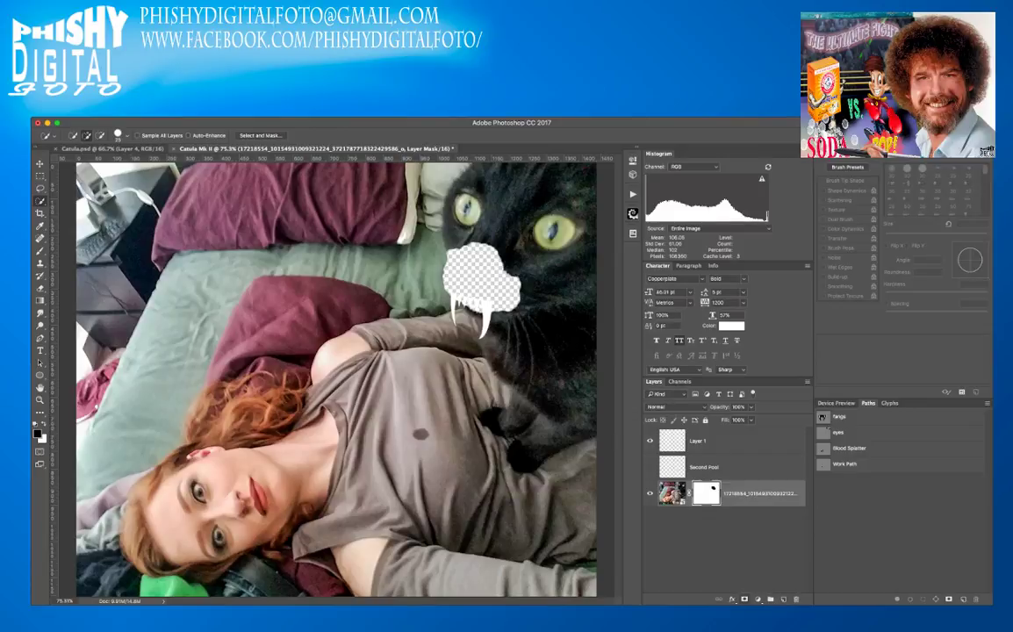
key("super+z")
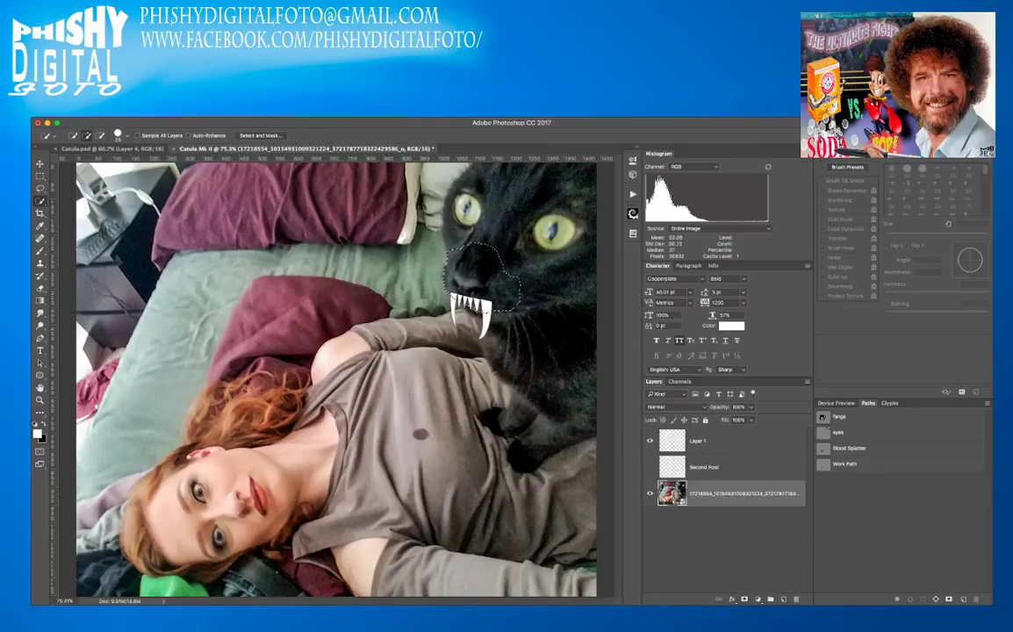
- Rename Layer 1, which holds the fangs, as Teeth
left_click(703, 442)
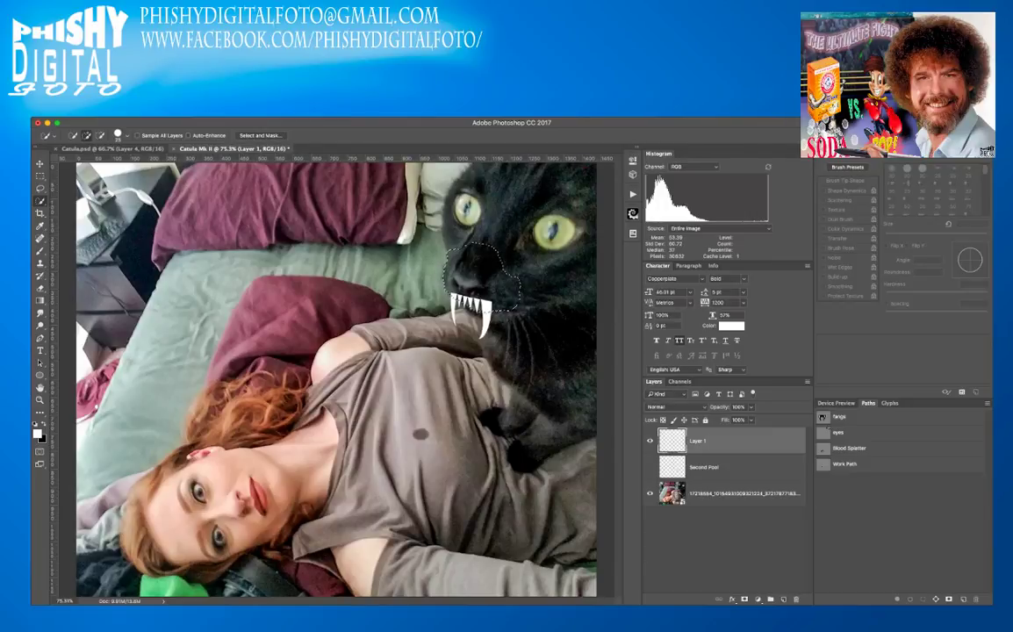
double_click(698, 441)
type("f")
type("eeth")
key("Return")
- Add a mask to the Teeth layer that hides the selected muzzle area, and unlink the mask from the layer
left_click(744, 599, "alt")
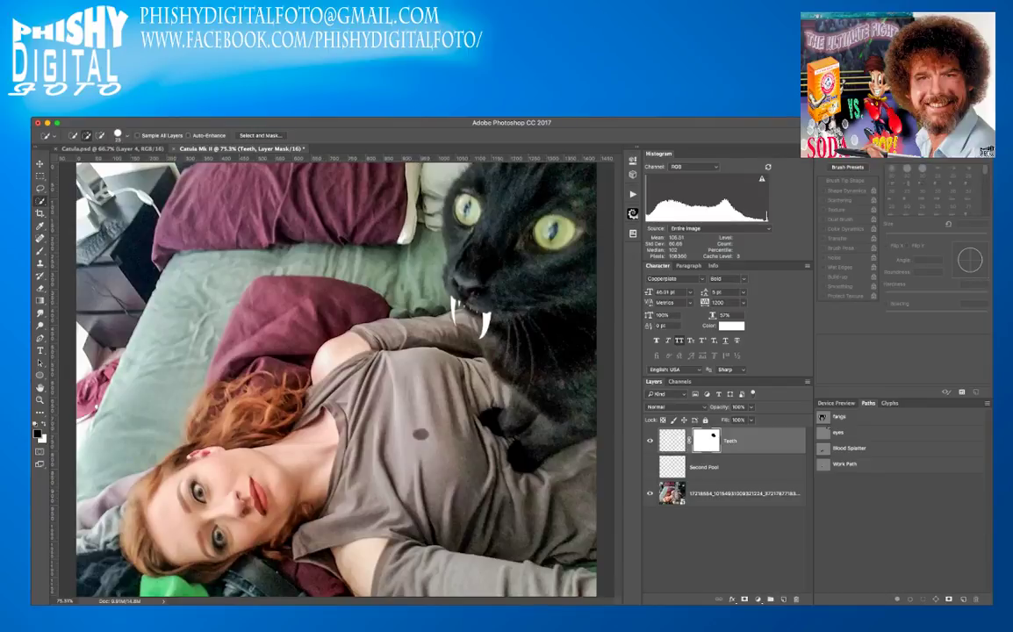
left_click(690, 441)
key("v")
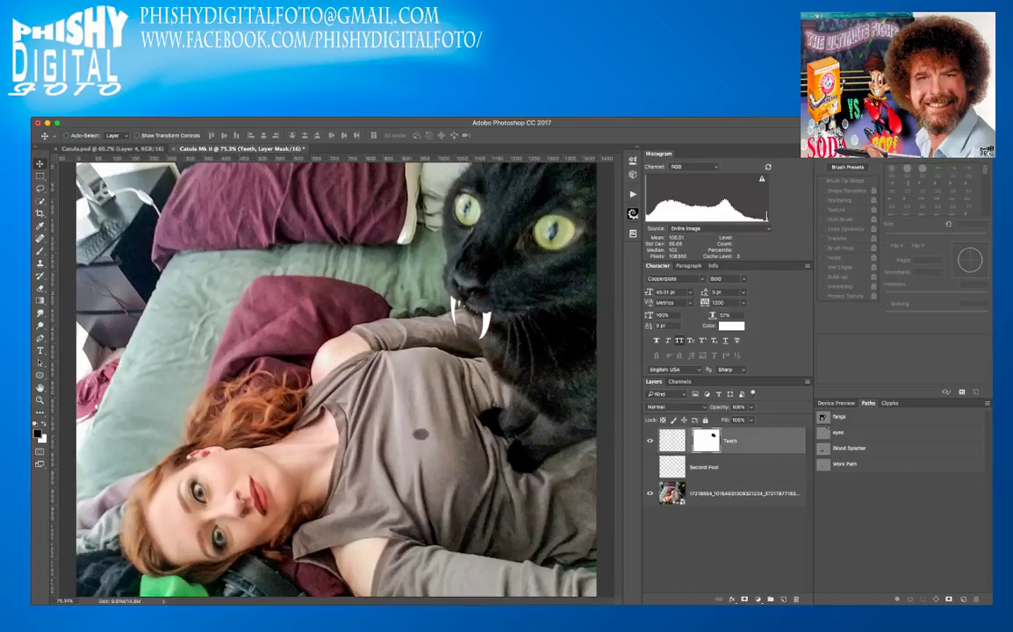
- Transform the fangs on the Teeth layer separately from the mask to expose the smaller teeth, and show the Second Pool layer
left_click(673, 440)
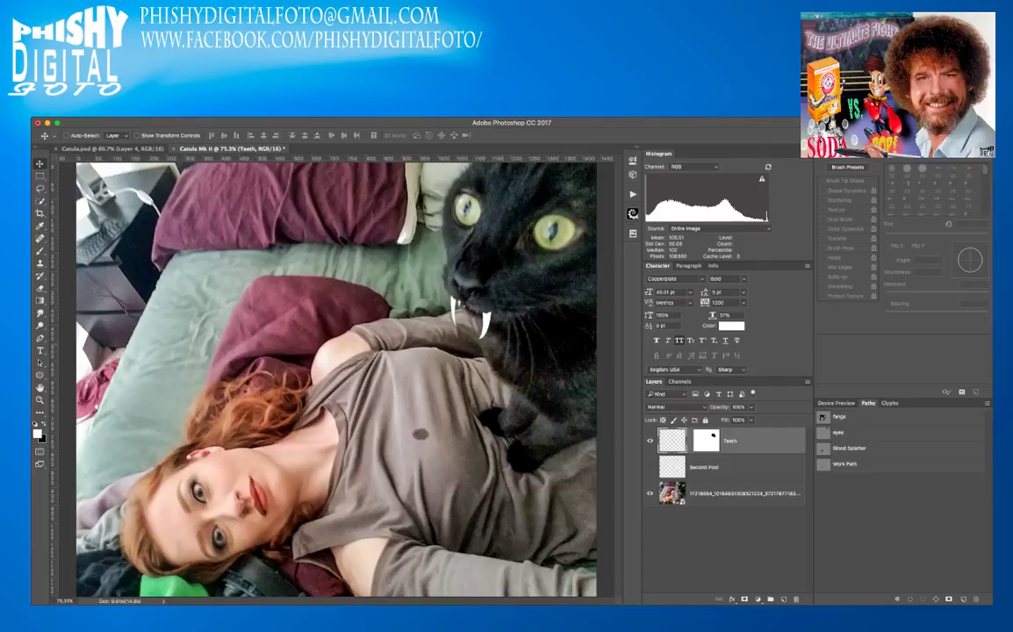
key("super+t")
key("Return")
left_click(649, 467)
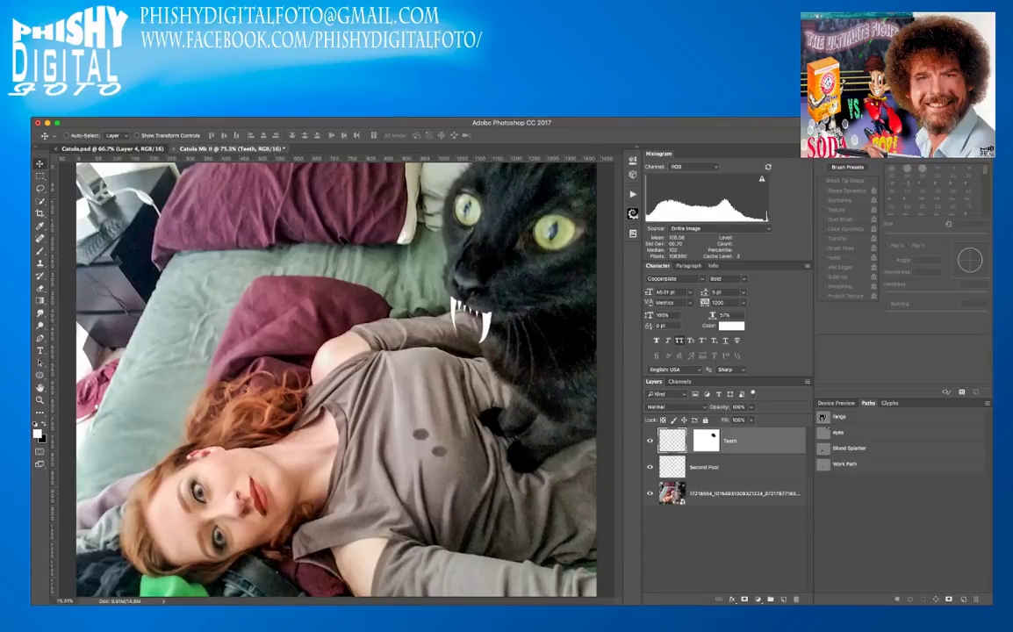
- Examine the finished vampire-cat composite in Catula.psd and return to the Catula Mk II document
left_click(112, 149)
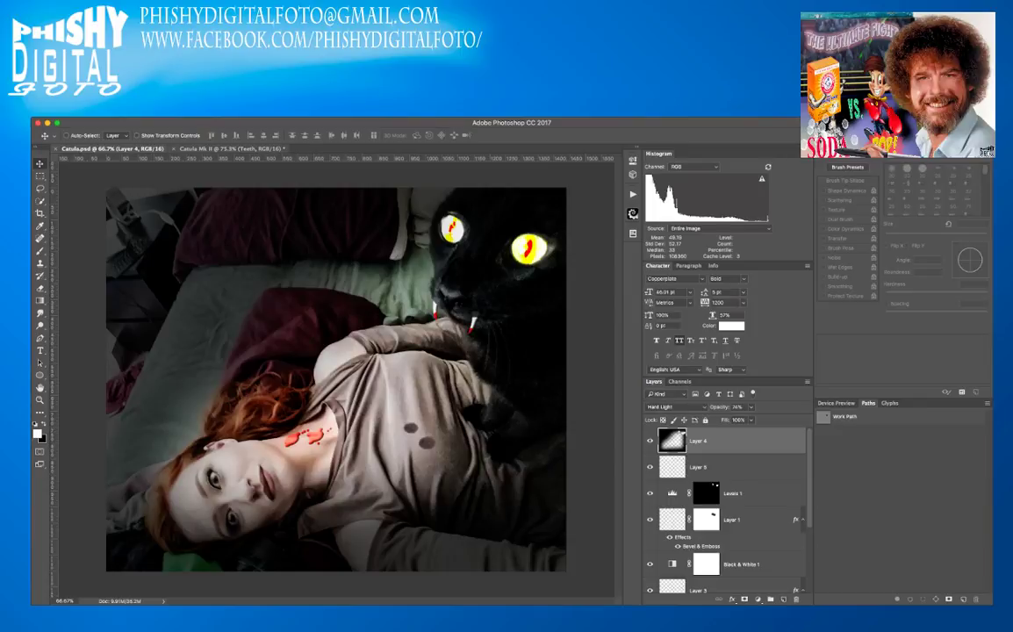
key("ctrl+Tab")
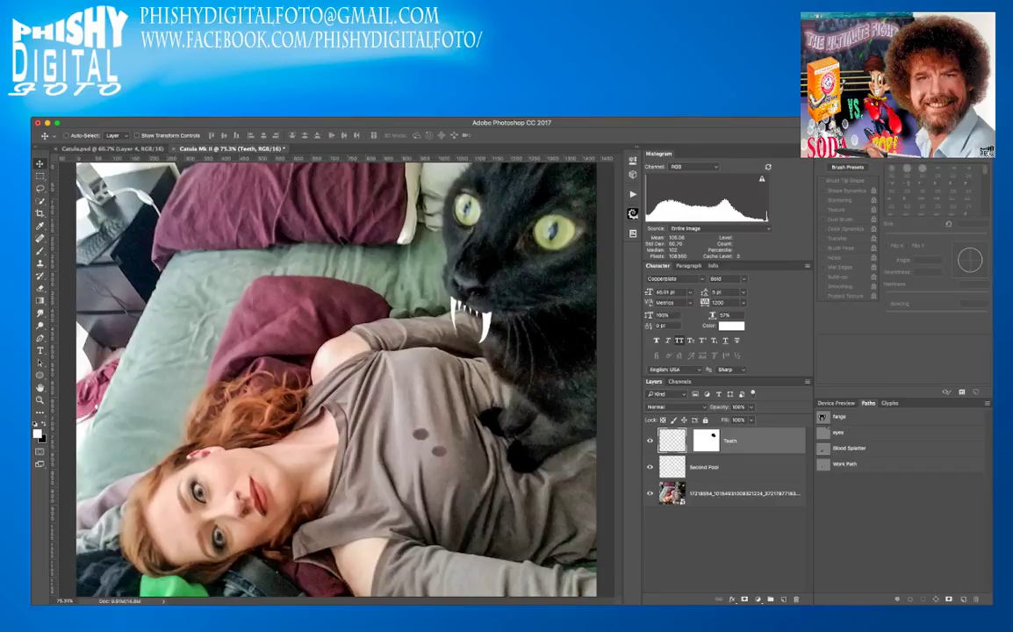
- Set the foreground colour to red and fill the Blood Splatter path on the woman's neck on a new layer
left_click(850, 449)
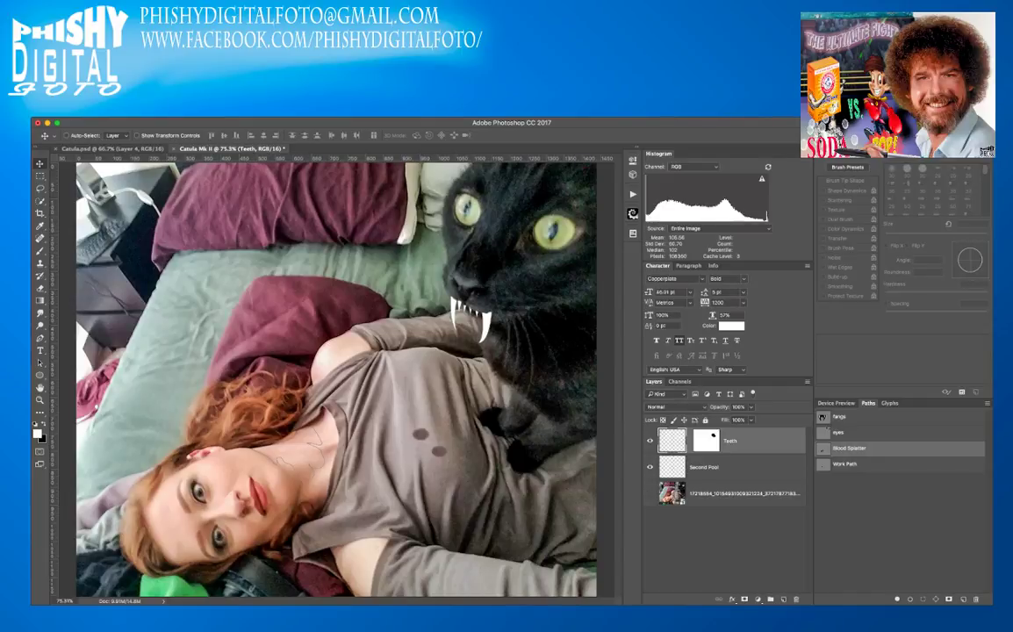
left_click(650, 493)
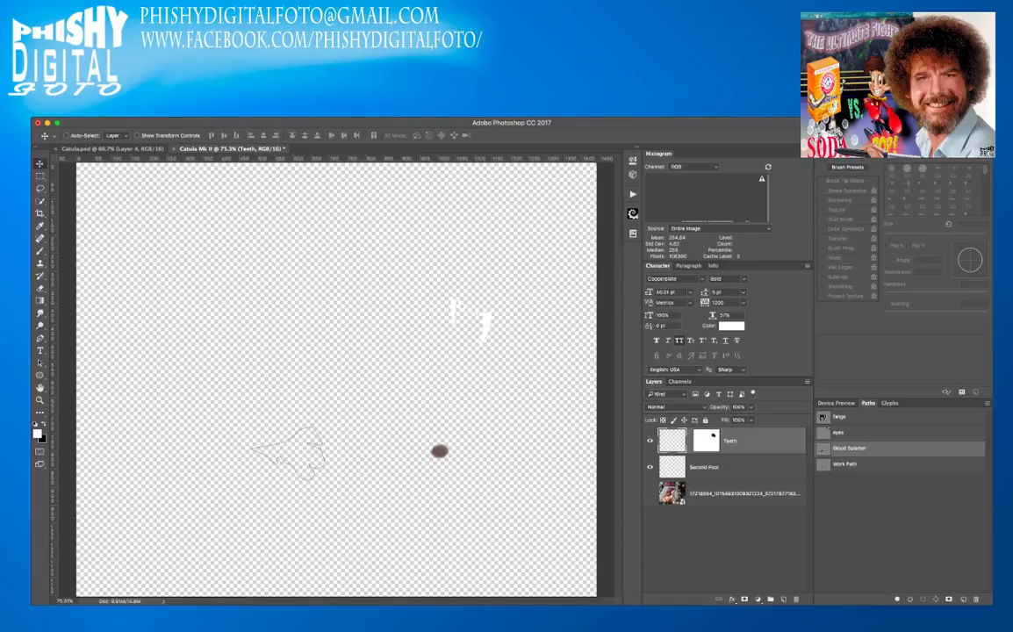
left_click(650, 494)
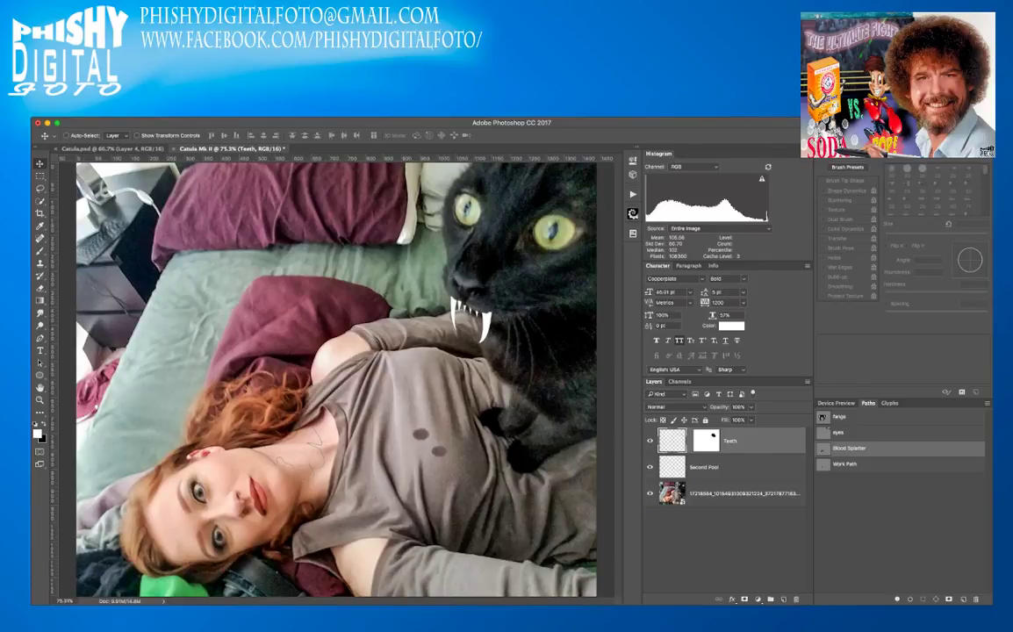
key("i")
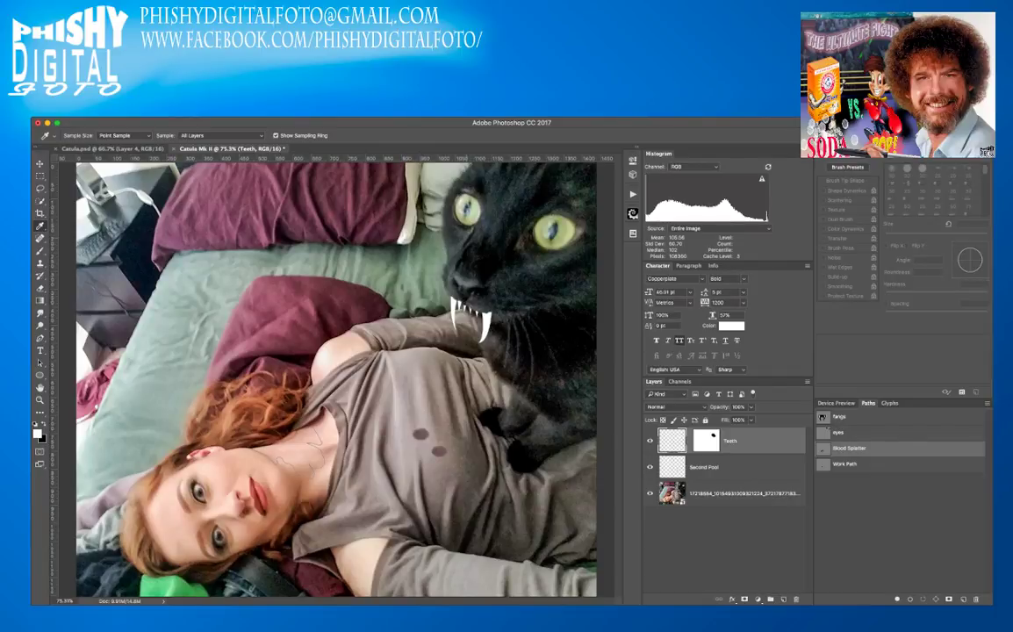
key("Return")
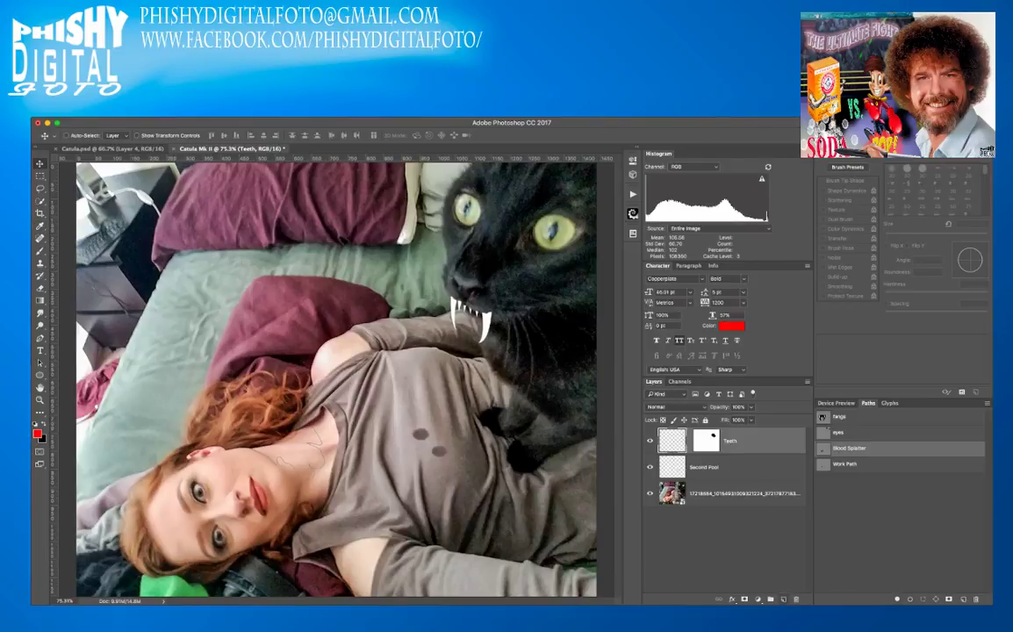
left_click(784, 598)
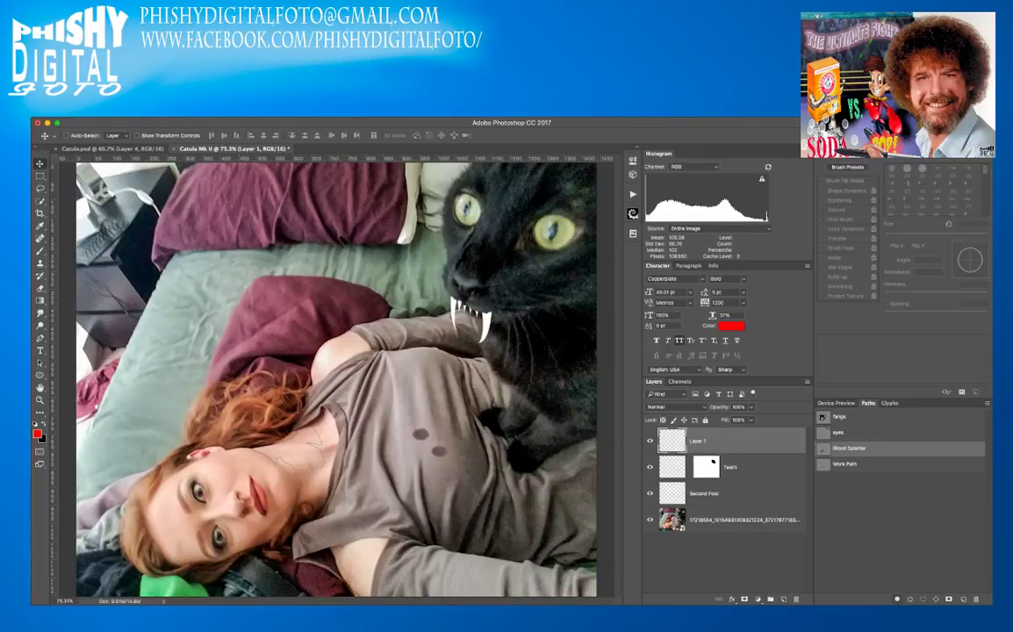
left_click(897, 599)
- Try the blood splatter layer at 87% opacity
left_click_drag(720, 408, 711, 407)
key("6")
key("5")
key("8")
key("7")
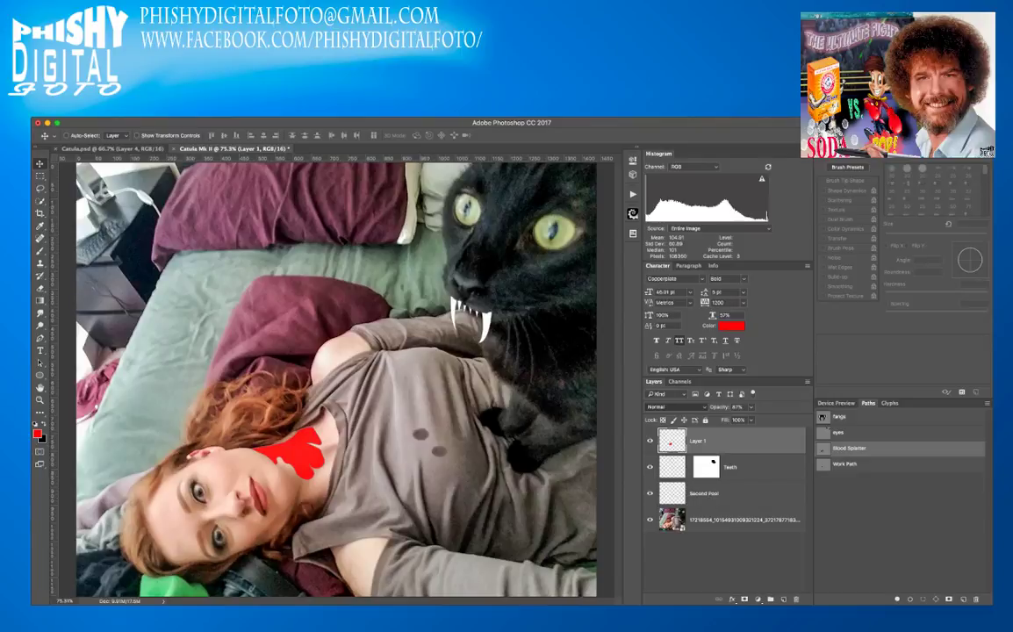
- Try a series of blend modes on the blood splatter layer, including Soft Light
key("alt+shift+m")
key("shift+plus")
key("shift+plus")
key("shift+plus")
key("shift+plus")
key("shift+plus")
key("shift+plus")
key("shift+plus")
key("shift+plus")
key("shift+plus")
key("shift+plus")
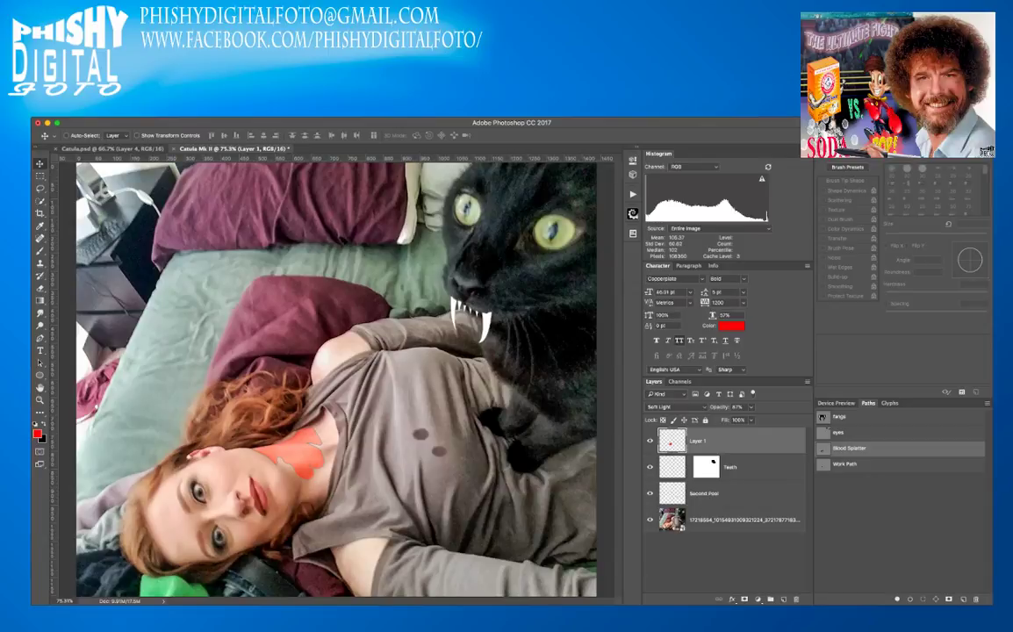
- Set the blood splatter layer to 100% opacity and the Hard Light blend mode
left_click_drag(720, 408, 736, 408)
key("alt+shift+s")
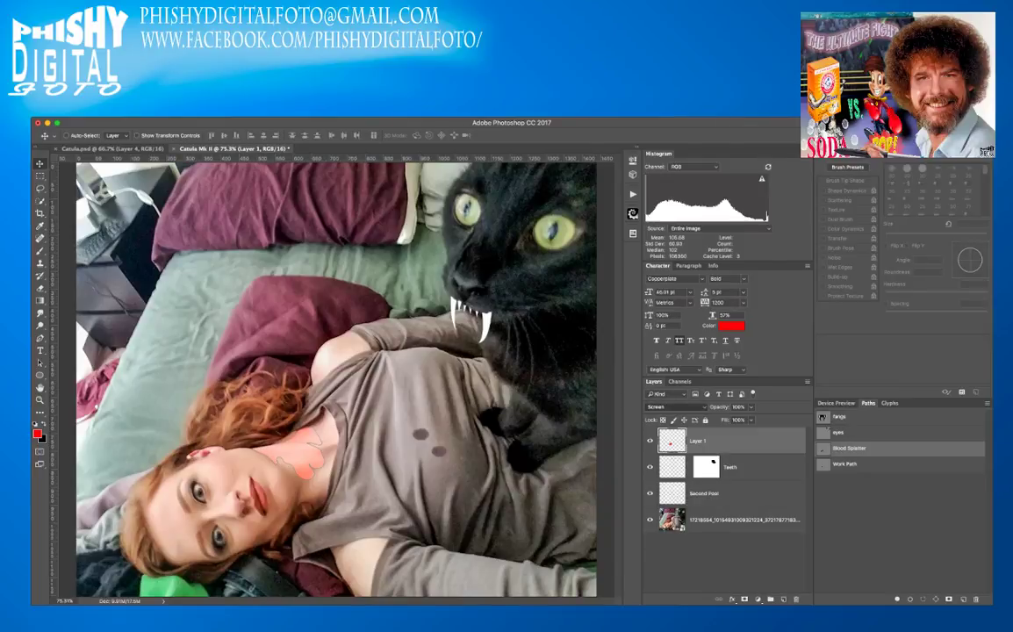
key("shift+alt+d")
key("shift+plus")
key("shift+plus")
key("shift+plus")
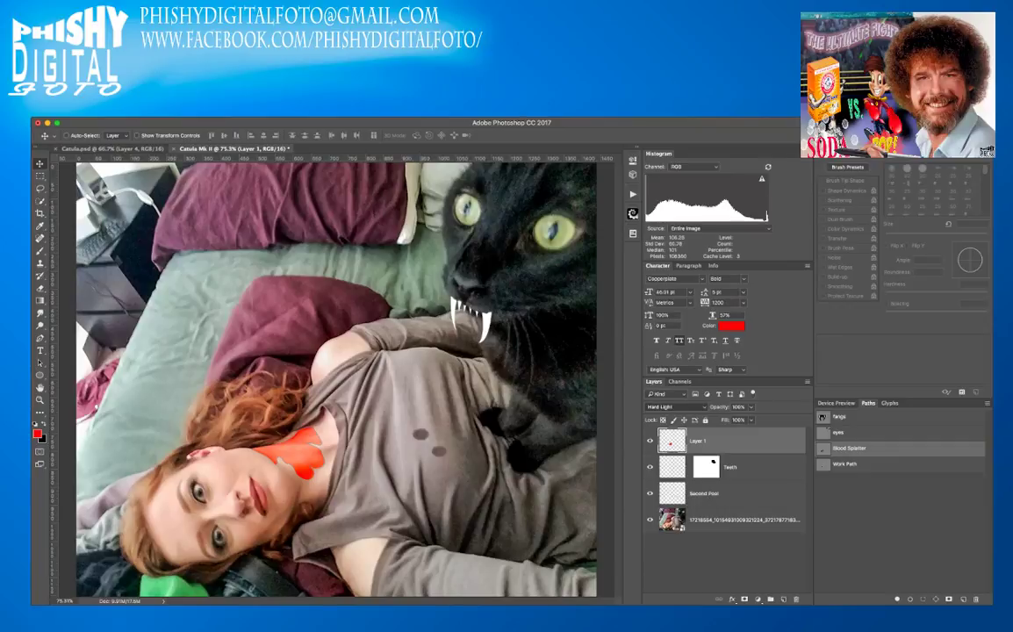
key("shift+plus")
key("shift+plus")
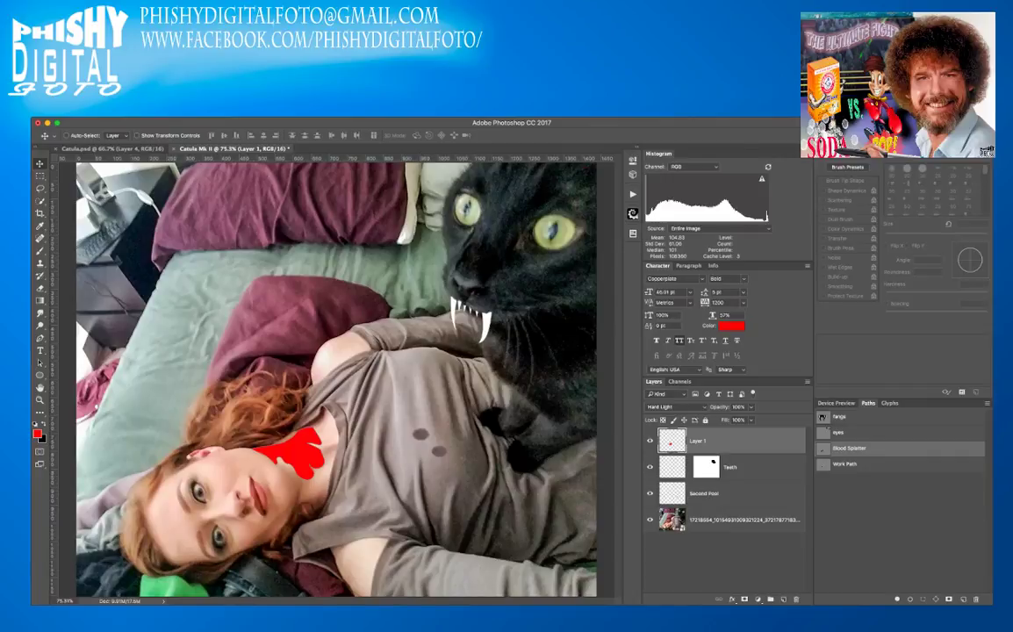
- Apply a Bevel & Emboss style to the blood splatter layer and adjust its blending options, checking the result up close
double_click(747, 441)
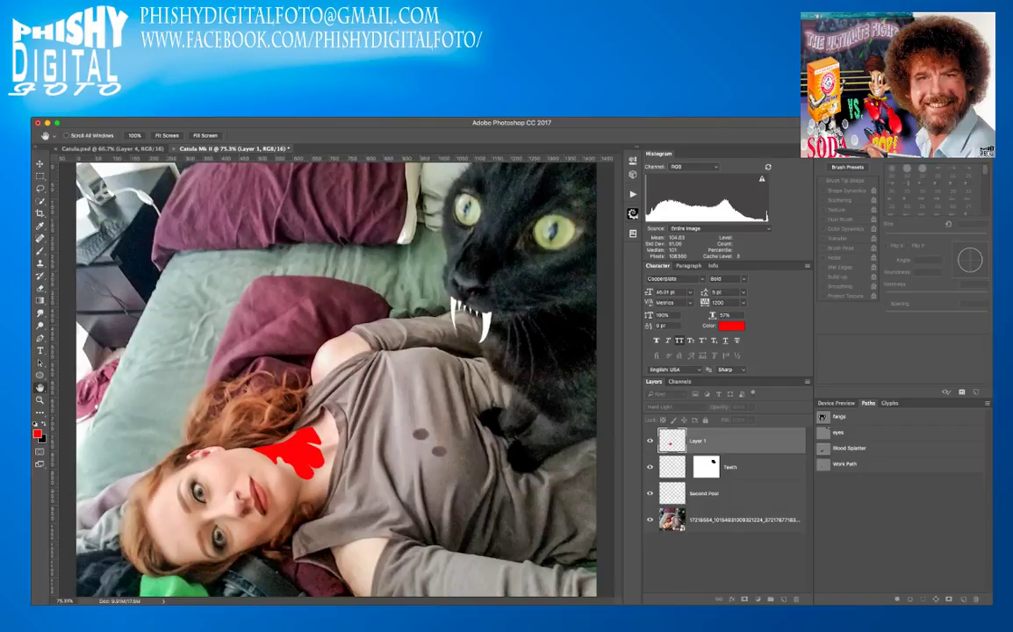
key("ctrl+z")
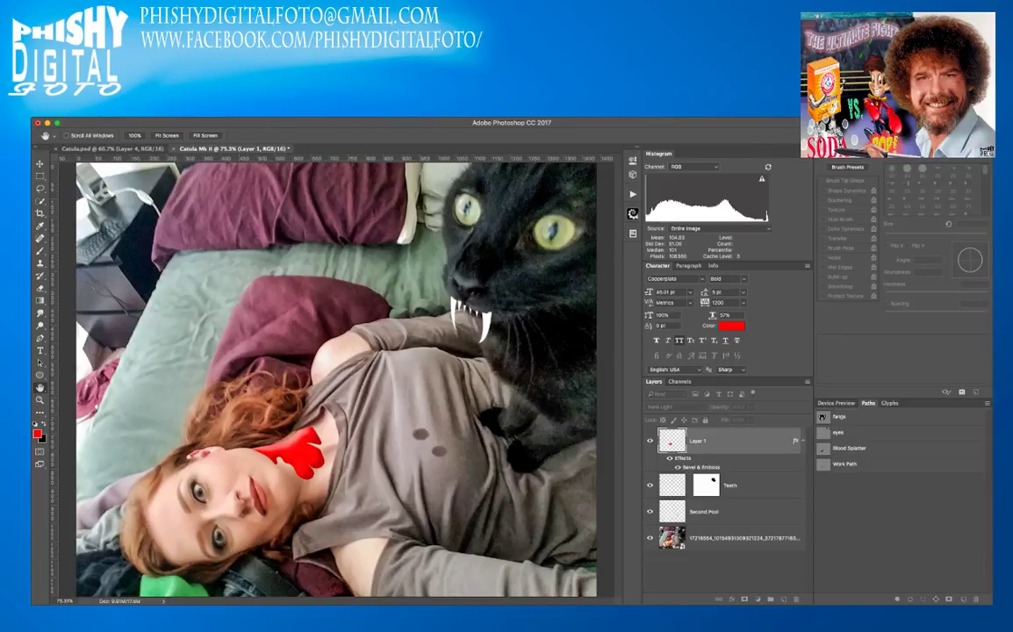
key("super+z")
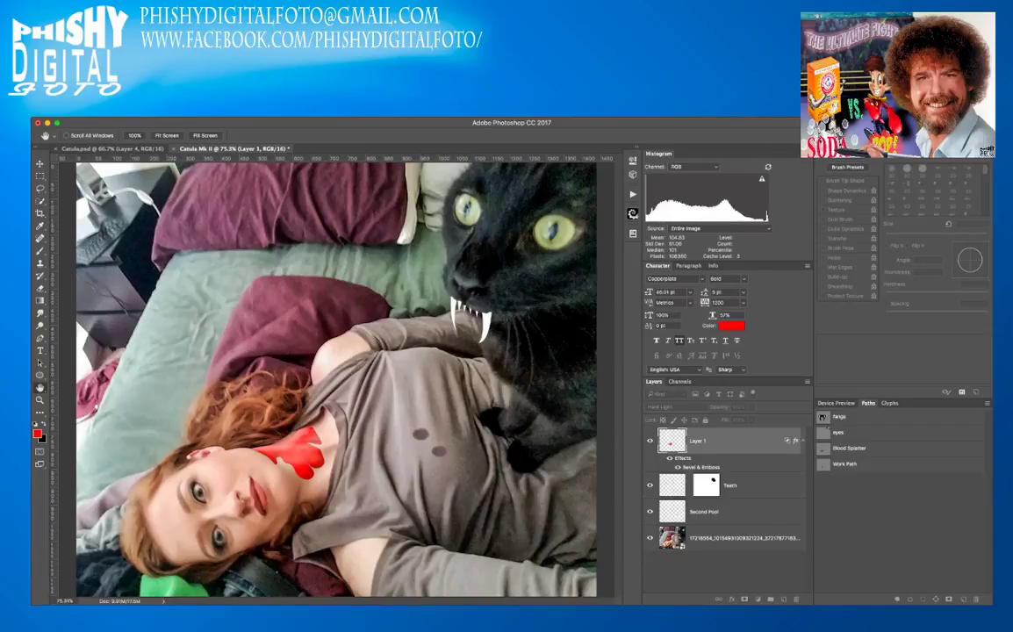
key("Return")
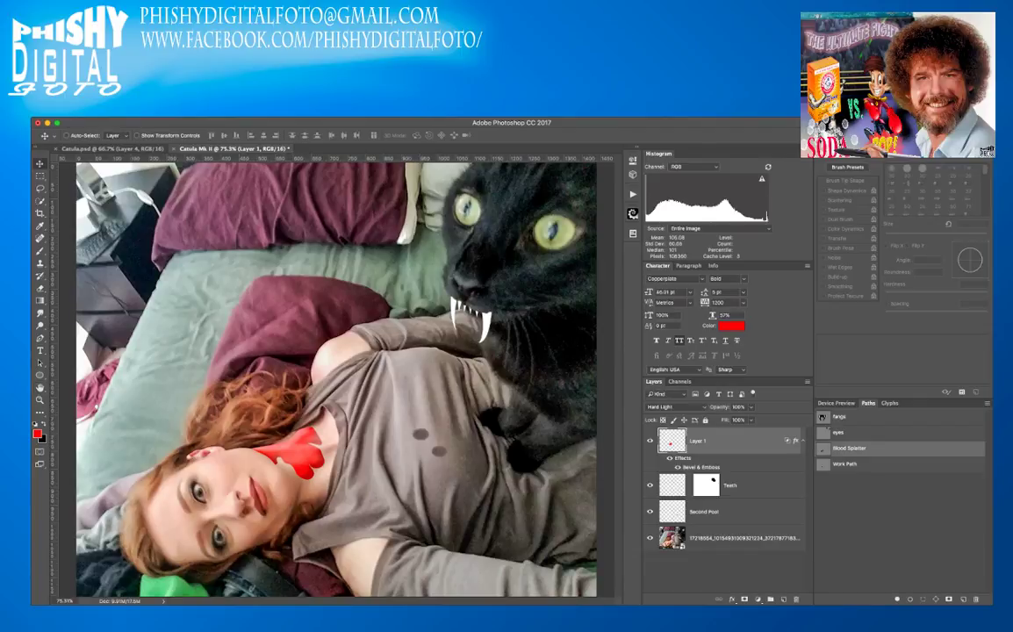
key("super+plus")
key("super+plus")
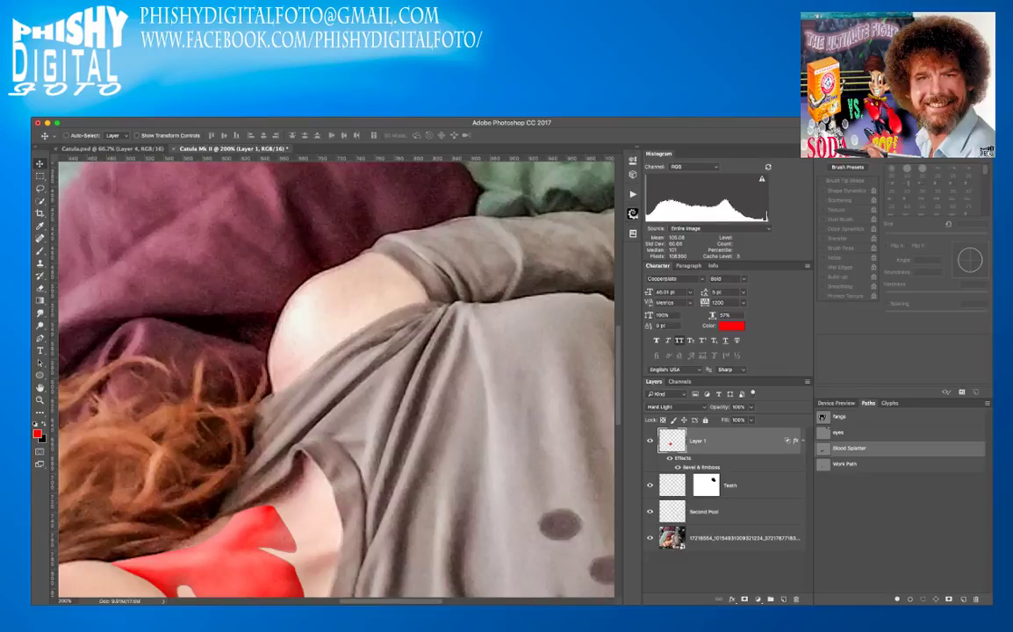
scroll(337, 378, "down", 3)
scroll(336, 377, "left", 2)
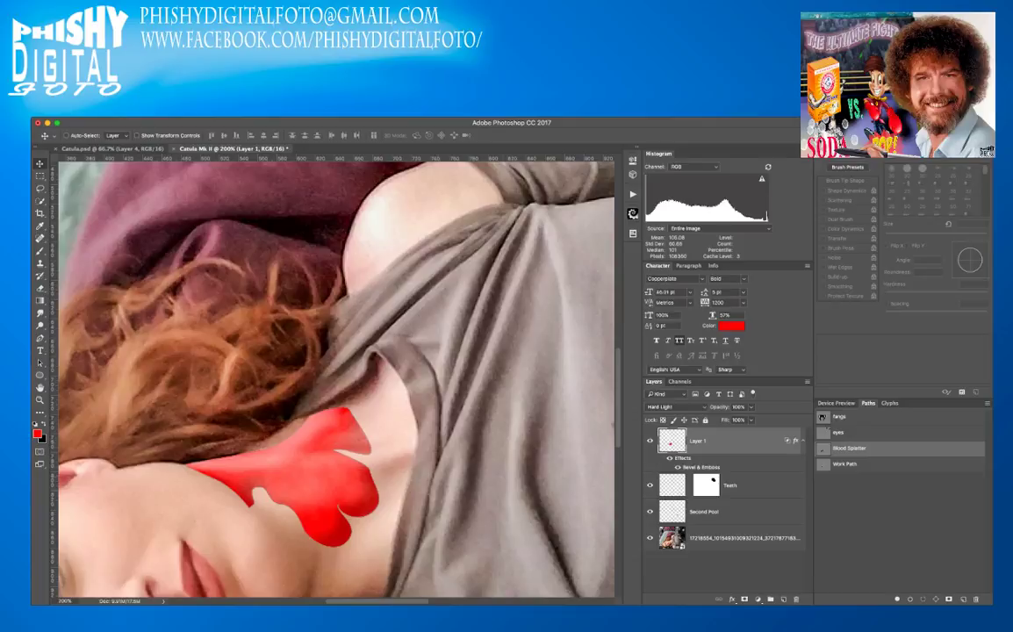
key("super+0")
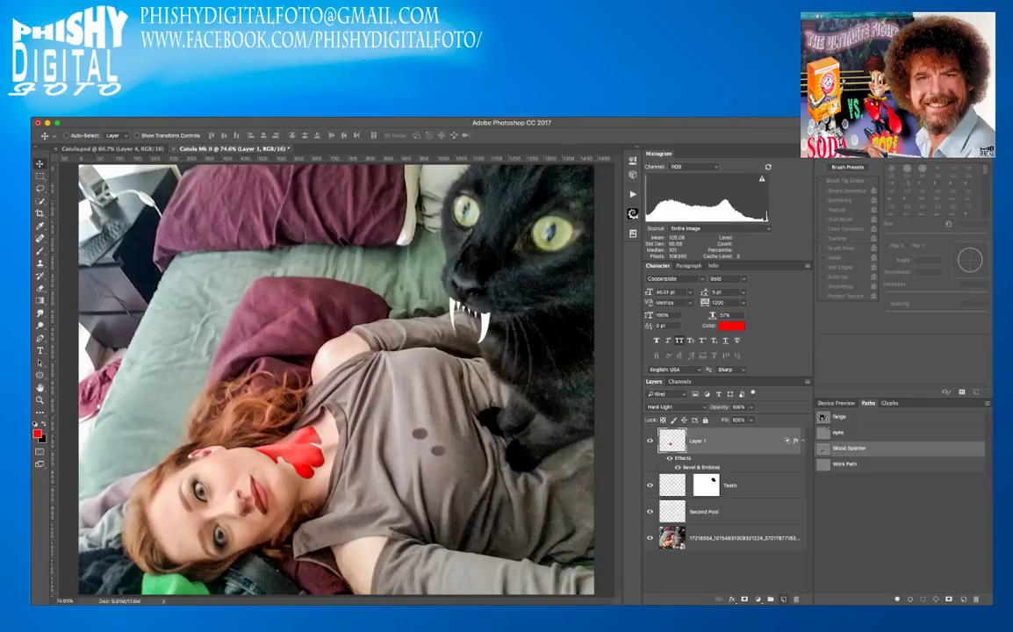
- Add a new layer above the blood and activate the Work Path's two bite-mark ovals, checking them with the blood hidden
key("super+alt+shift+n")
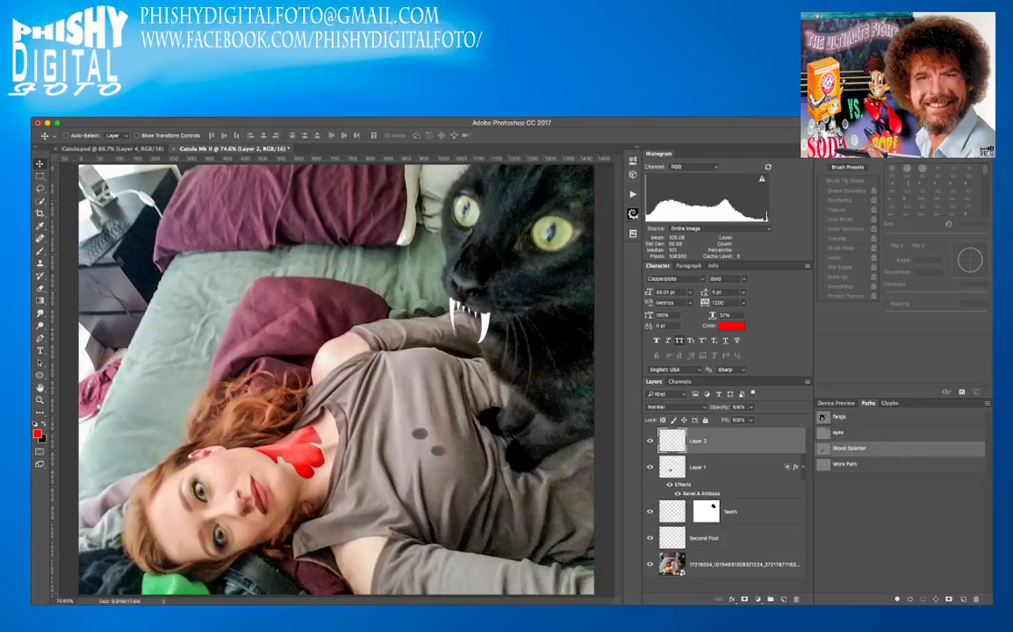
left_click(846, 465)
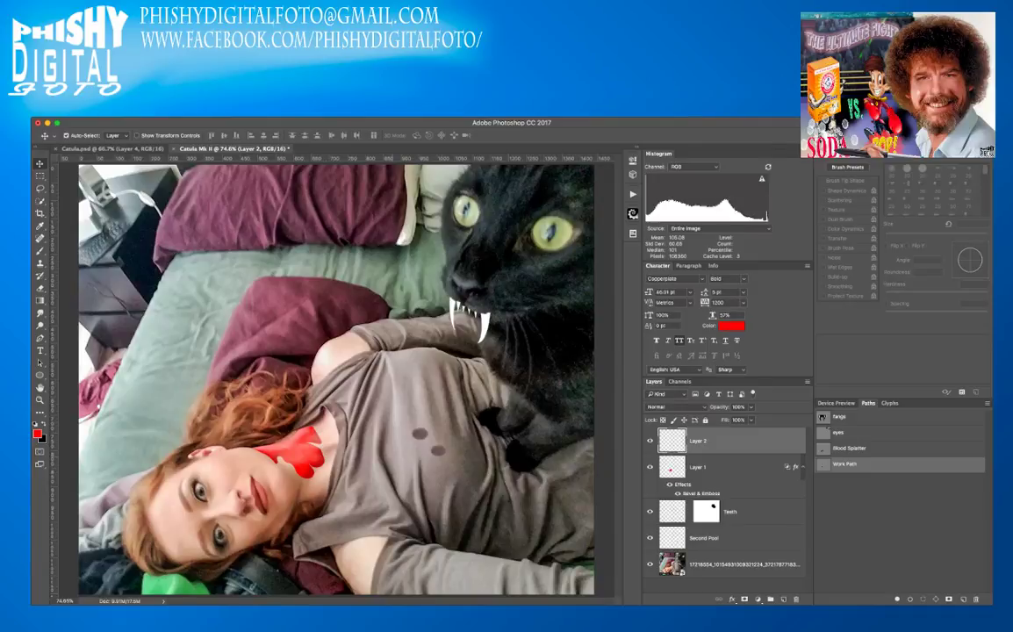
key("super+plus")
key("super+plus")
key("super+plus")
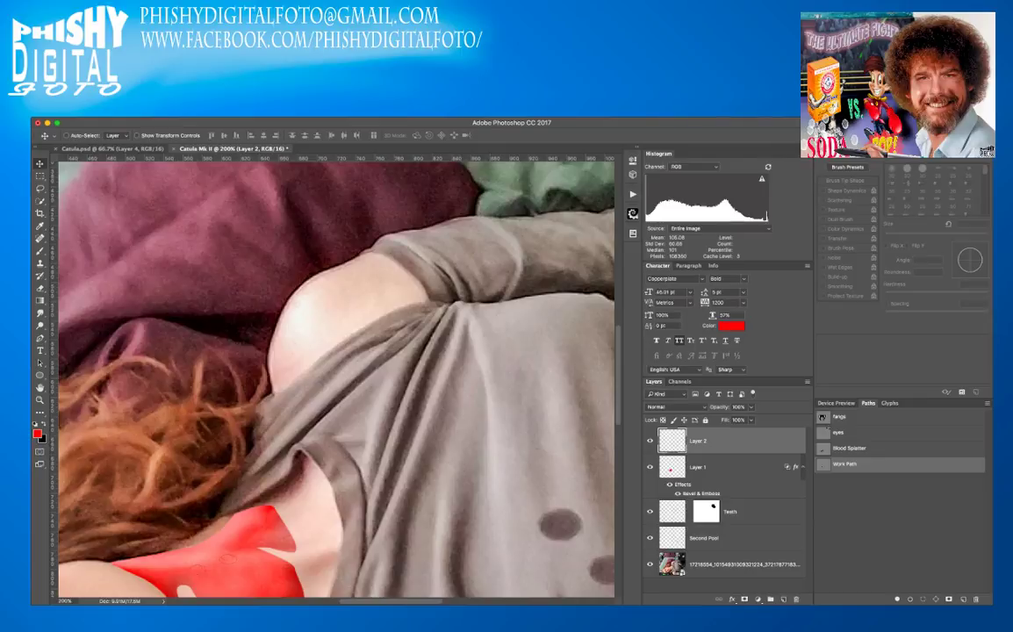
left_click(649, 441)
key("super+comma")
left_click(649, 467)
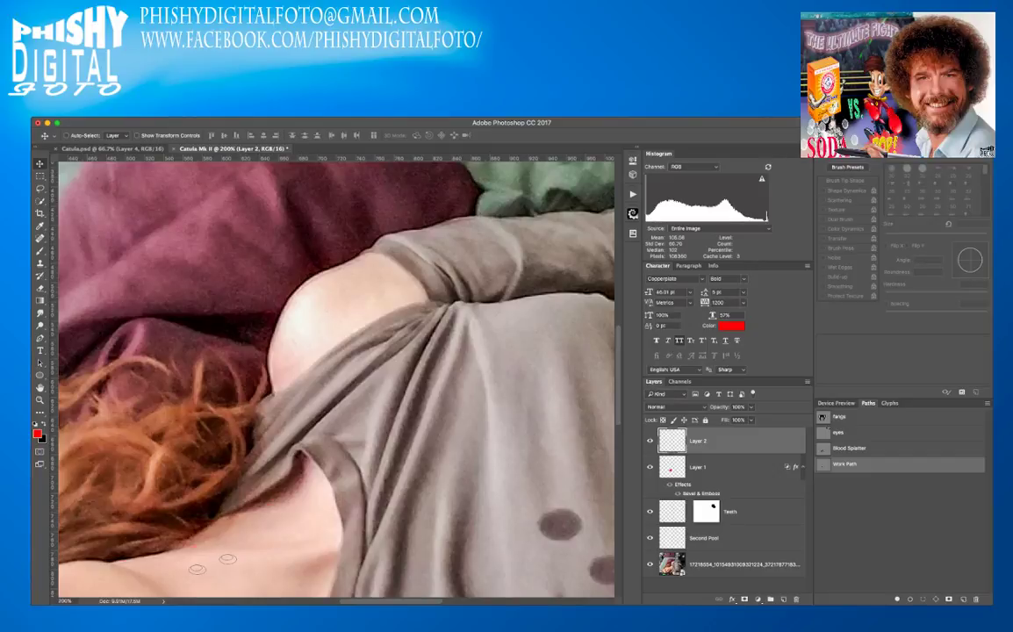
left_click(211, 564)
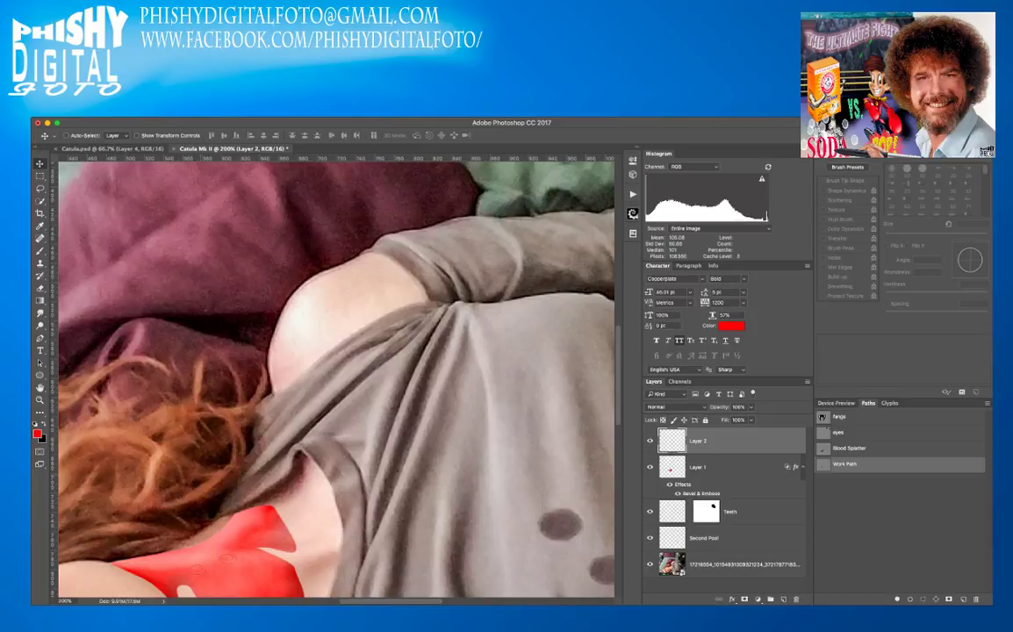
- Fill the two bite-mark ovals on the neck with black on the new layer
key("x")
left_click(212, 565)
key("Return")
key("Return")
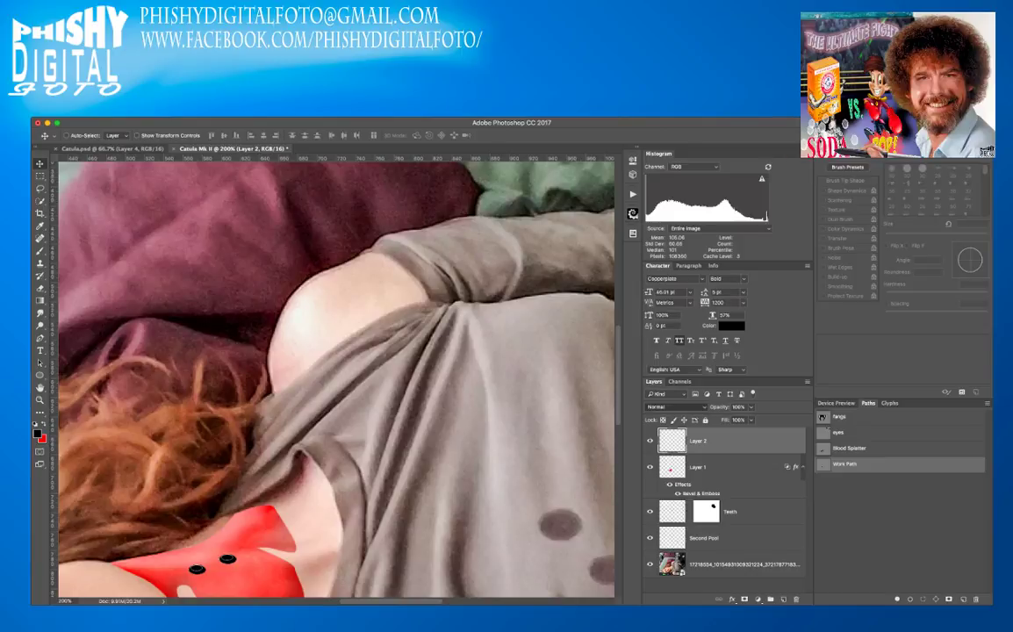
- Compare blend modes such as Soft Light on the bite-mark layer and settle on Multiply
key("alt+shift+m")
key("shift+alt+f")
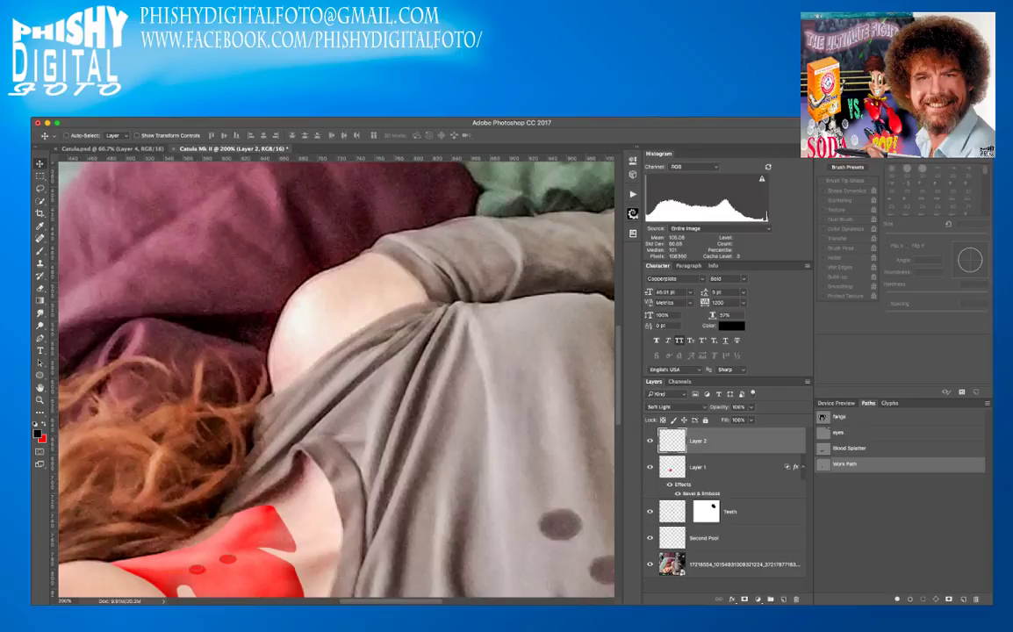
key("shift+alt+o")
key("shift+alt+s")
key("shift+alt+a")
key("shift+alt+k")
key("shift+alt+c")
key("shift+alt+t")
key("shift+alt+u")
key("shift+minus")
key("shift+minus")
key("shift+minus")
key("shift+minus")
key("shift+plus")
key("shift+plus")
key("shift+plus")
key("shift+plus")
key("shift+plus")
key("shift+plus")
key("shift+plus")
key("shift+plus")
key("shift+plus")
key("shift+plus")
key("Return")
key("space")
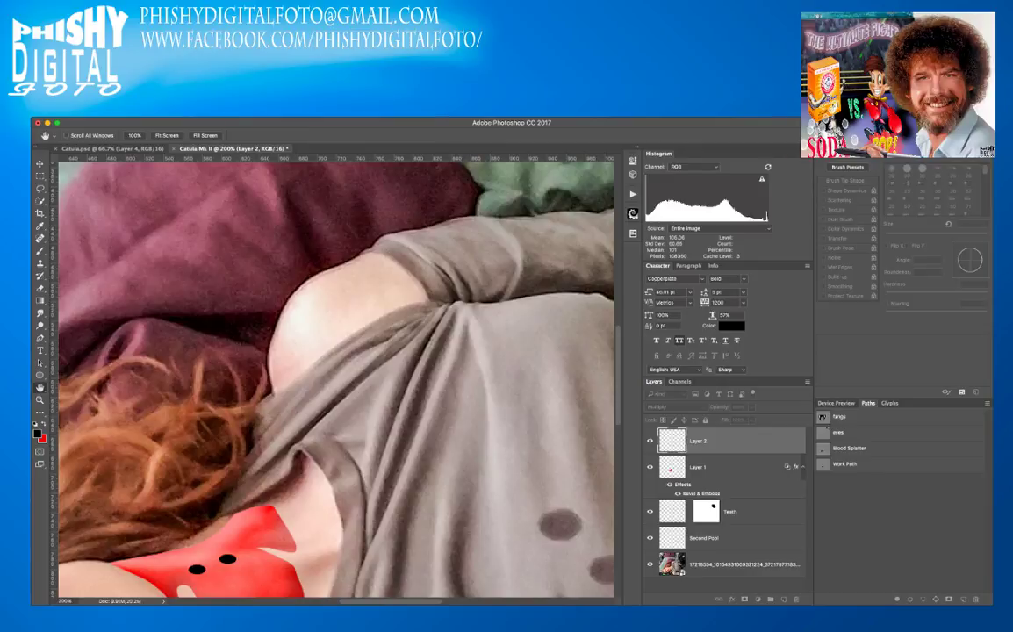
key("super+z")
key("super+z")
key("Return")
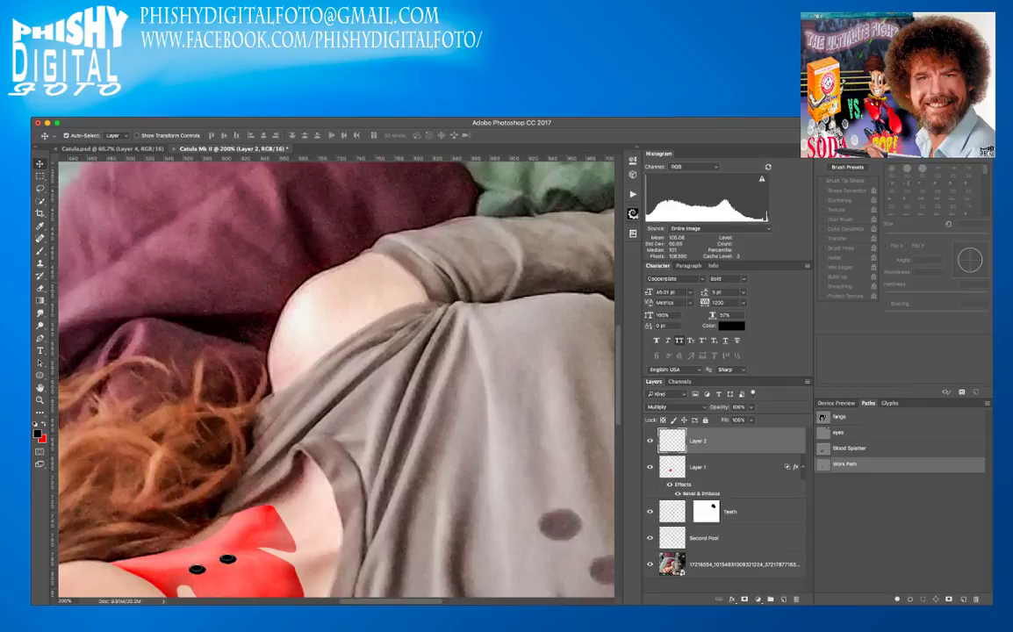
- Select both bite-mark ovals of the Work Path on the neck and load them as a selection
key("super+minus")
key("super+plus")
key("super+plus")
key("super+plus")
key("super+plus")
key("super+plus")
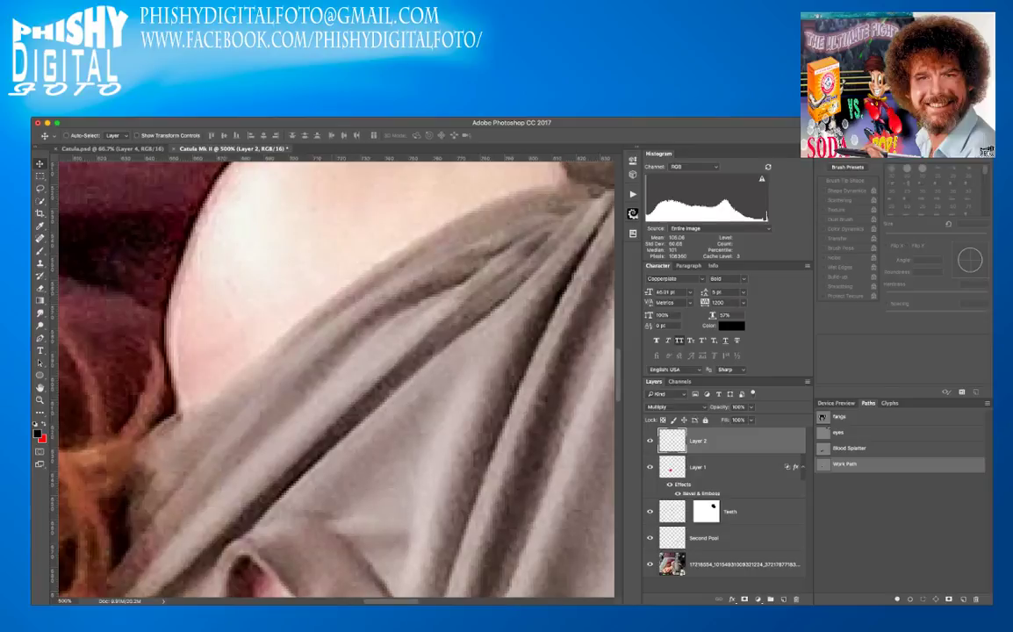
scroll(336, 377, "down", 10)
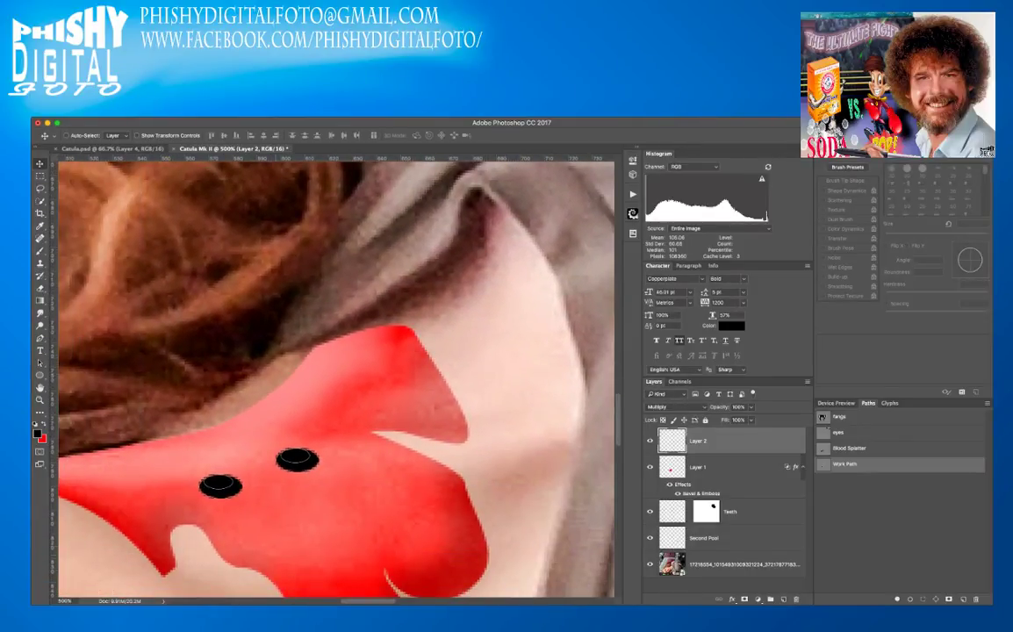
key("a")
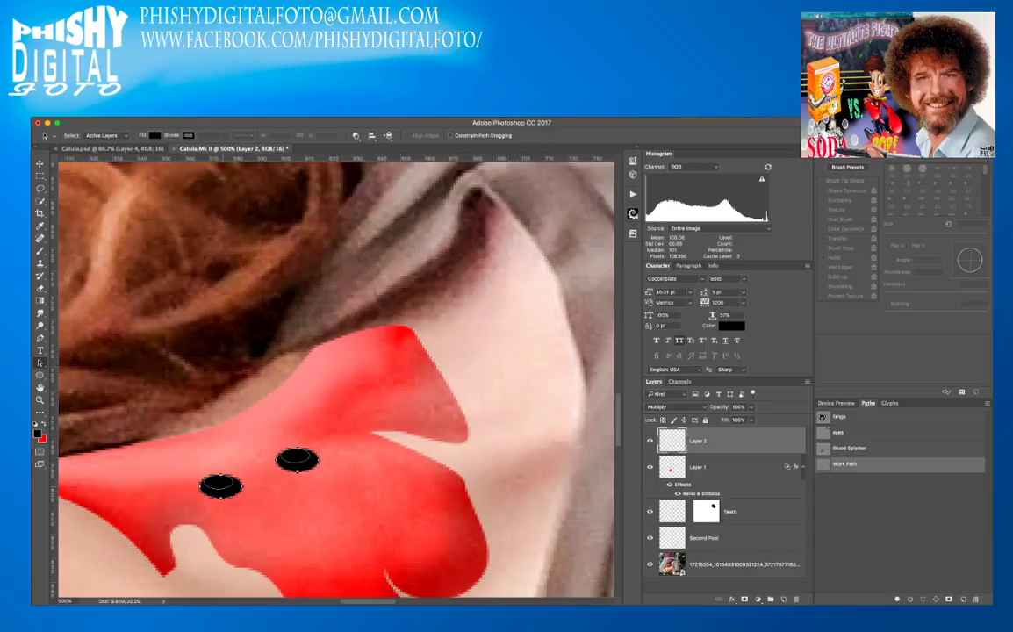
left_click(225, 482, "shift")
left_click(923, 599)
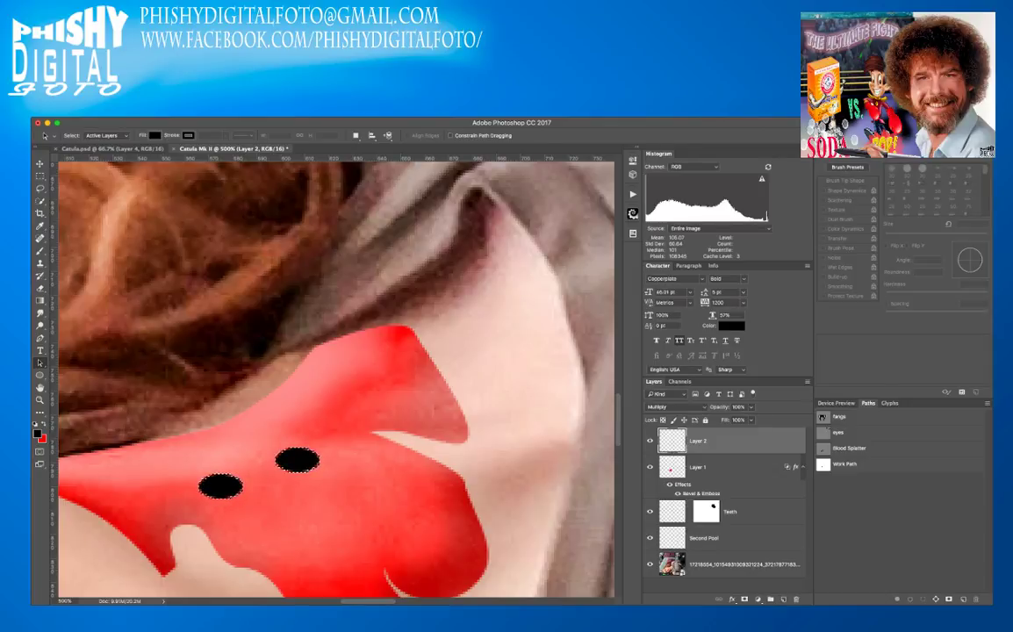
- Clear the current selection and load the smaller inner ovals of the Work Path's bite marks as the selection
key("super+d")
left_click(845, 465)
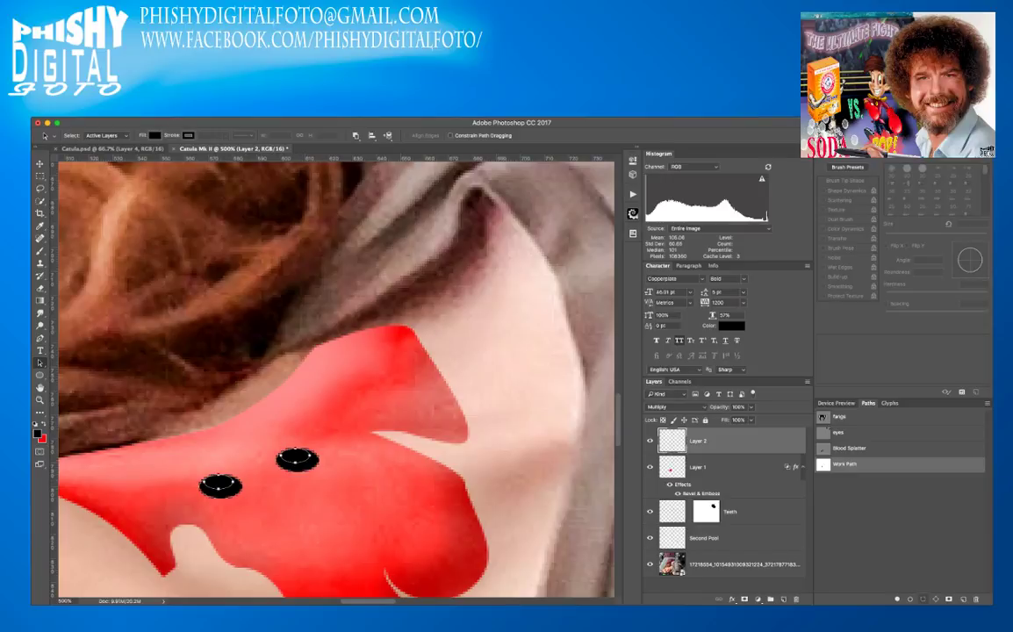
left_click(923, 599)
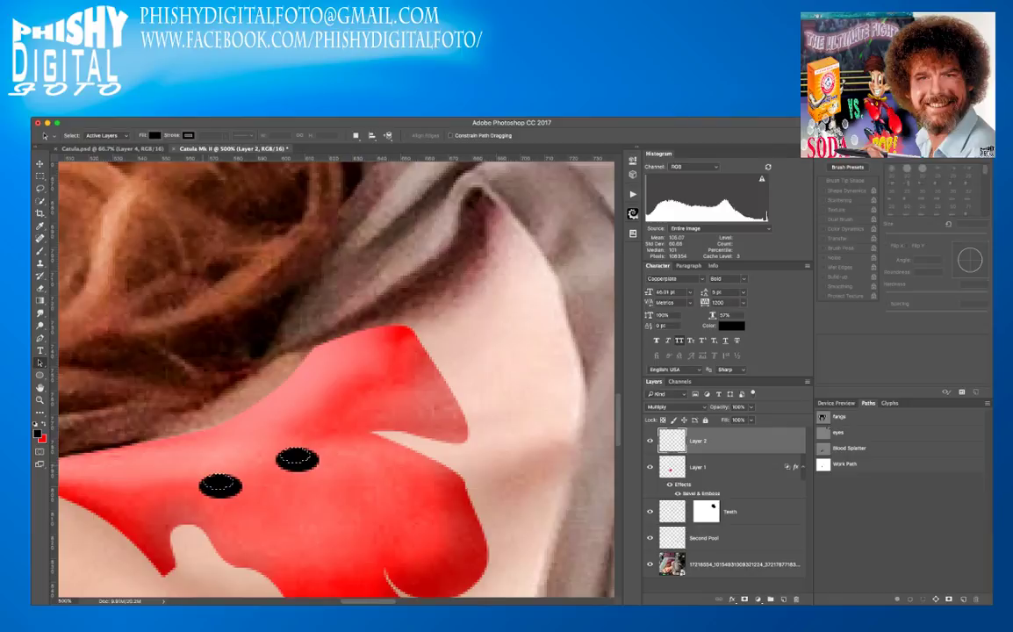
- Sample a dark red from the image as the foreground colour
key("x")
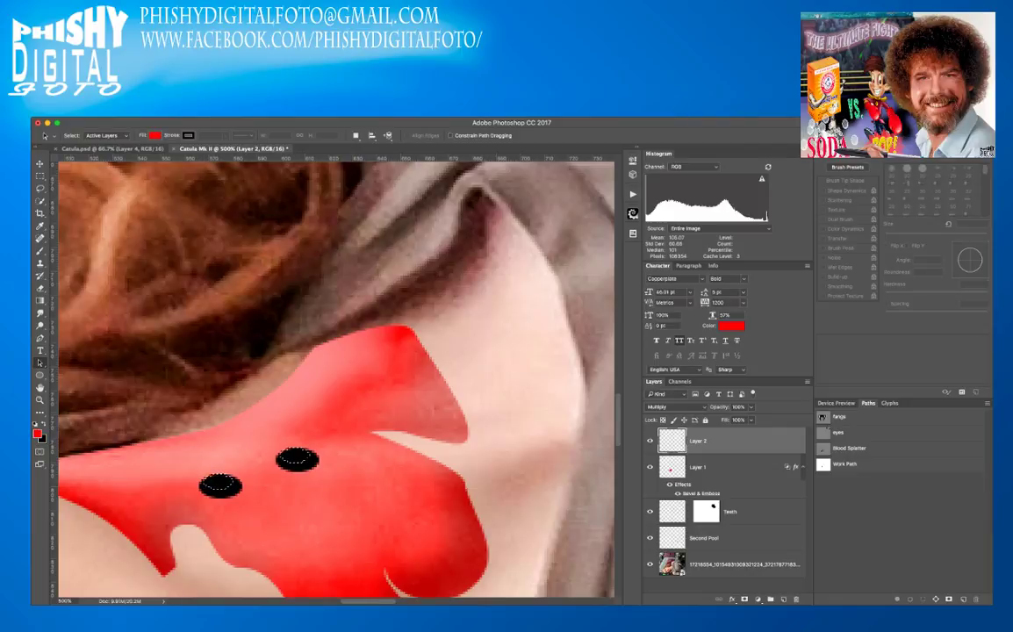
key("i")
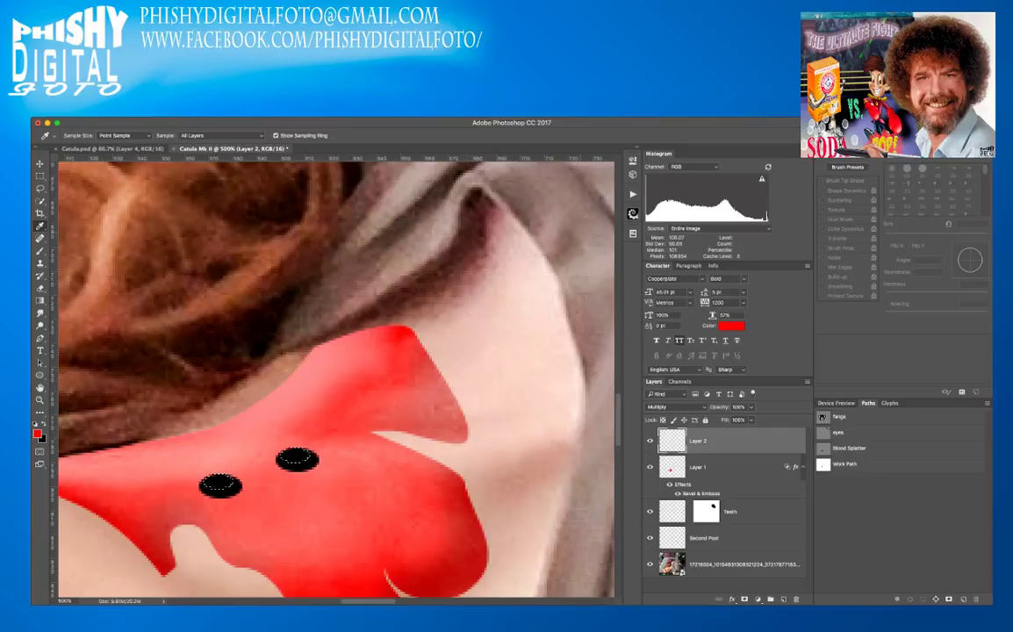
key("a")
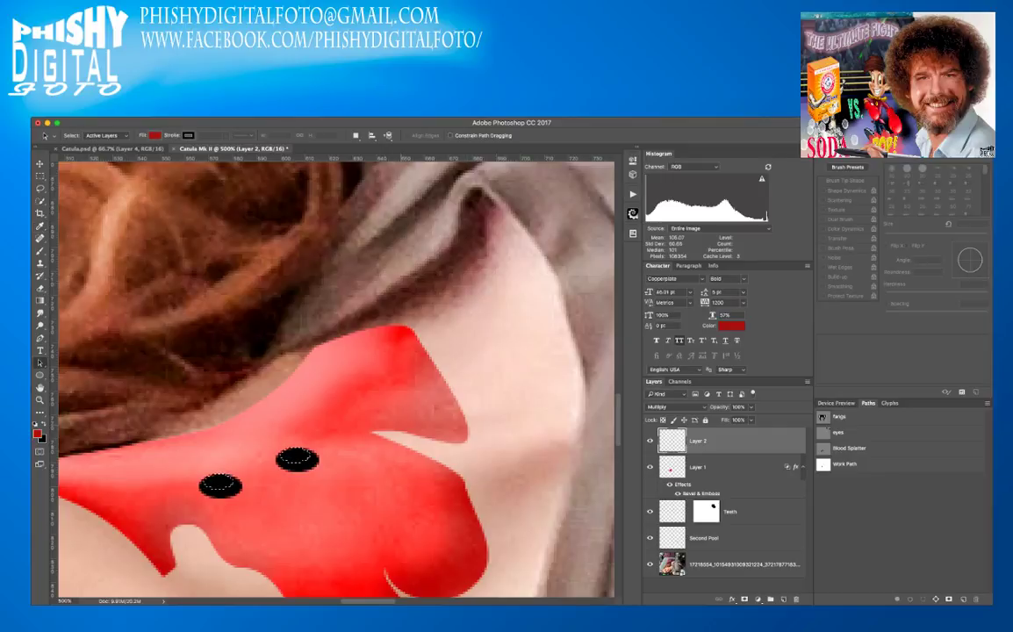
- Lock the bite-mark layer's transparent pixels and shrink the brush to 20 px
key("b")
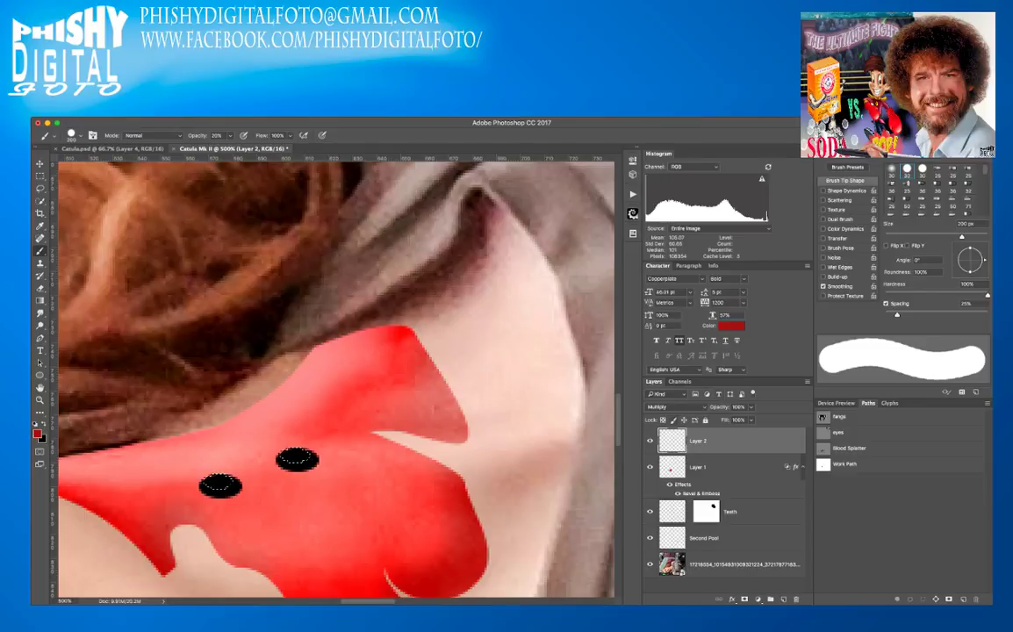
left_click(662, 420)
key("bracketleft")
key("bracketleft")
key("bracketleft")
key("bracketleft")
key("bracketleft")
key("bracketleft")
key("bracketleft")
key("bracketleft")
key("bracketleft")
key("bracketleft")
key("bracketleft")
key("bracketleft")
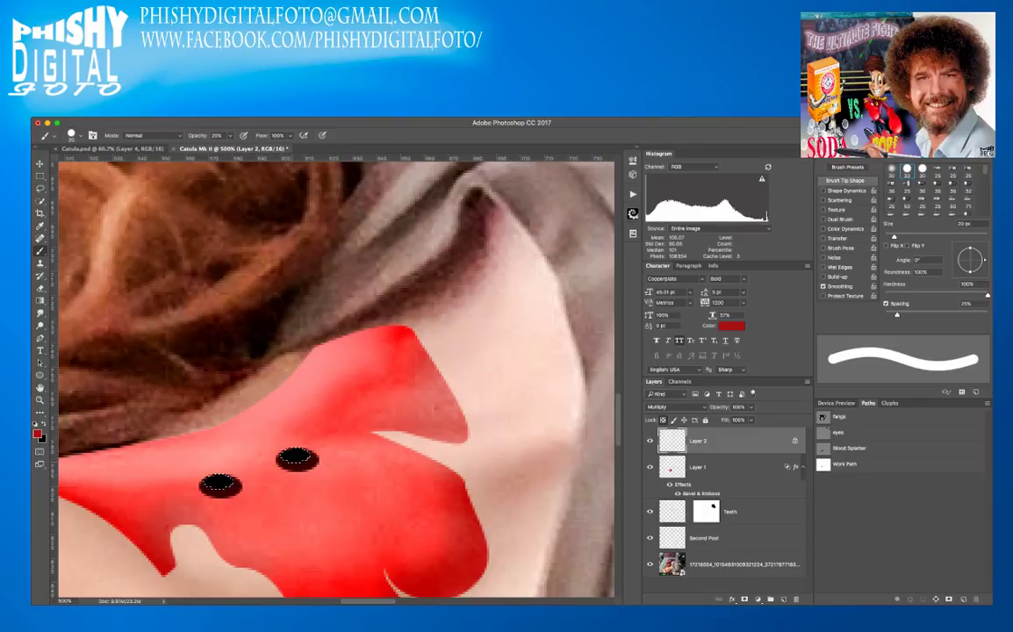
- Reduce the Eraser size to 45 px
key("e")
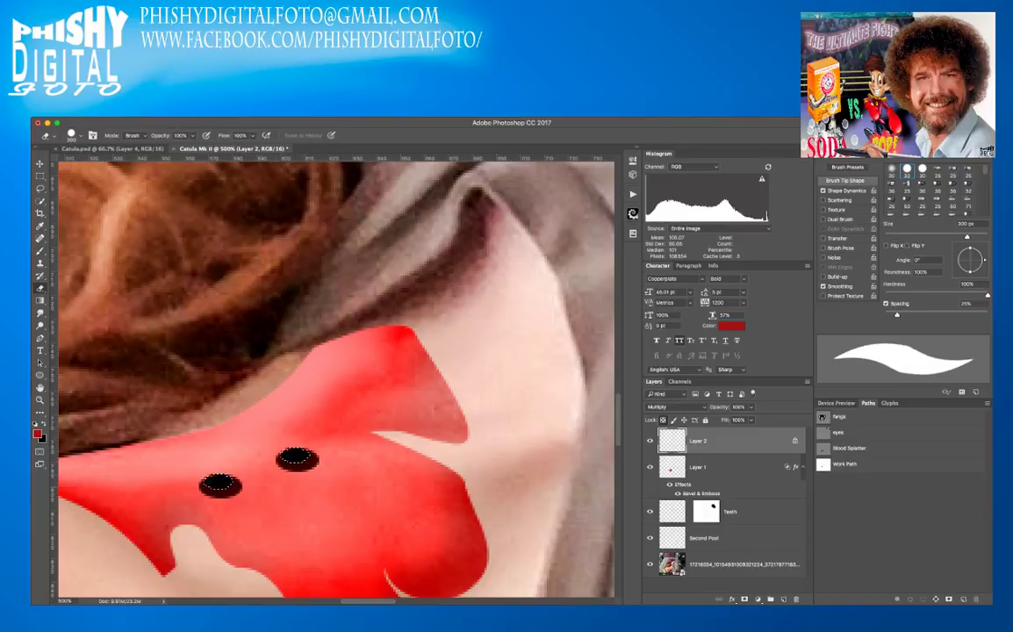
key("bracketleft")
key("bracketleft")
key("bracketleft")
key("bracketleft")
key("bracketleft")
key("bracketleft")
key("bracketleft")
key("bracketleft")
key("bracketleft")
key("bracketleft")
key("bracketleft")
key("bracketleft")
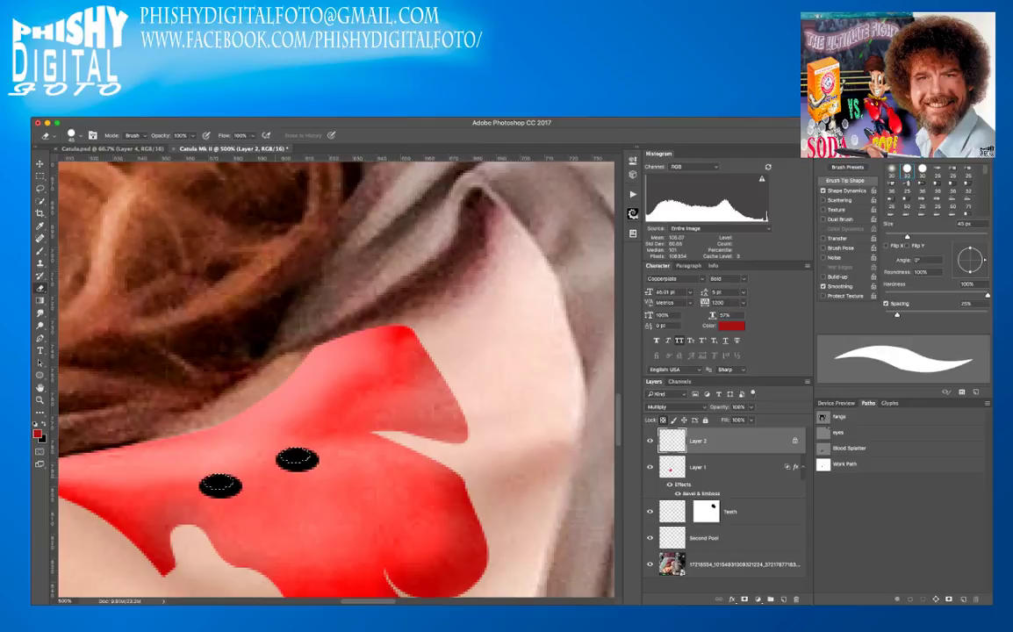
- Set the foreground colour to white and briefly hide the bite-mark layer to check the oval selections on the blood
key("d")
key("x")
left_click(650, 441)
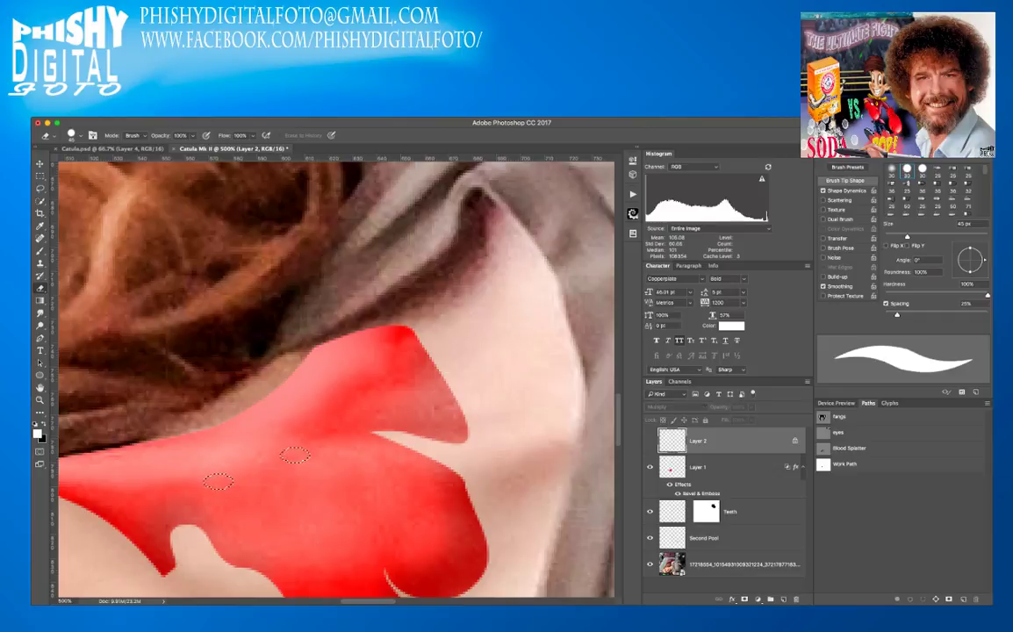
key("super+comma")
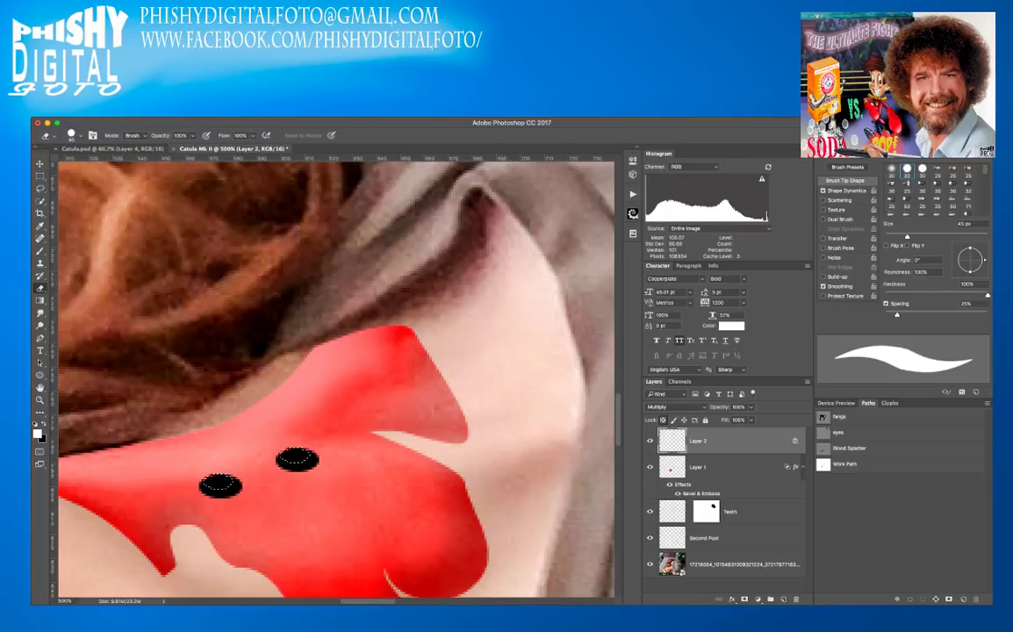
- Delete the layer holding the black bite marks
key("h")
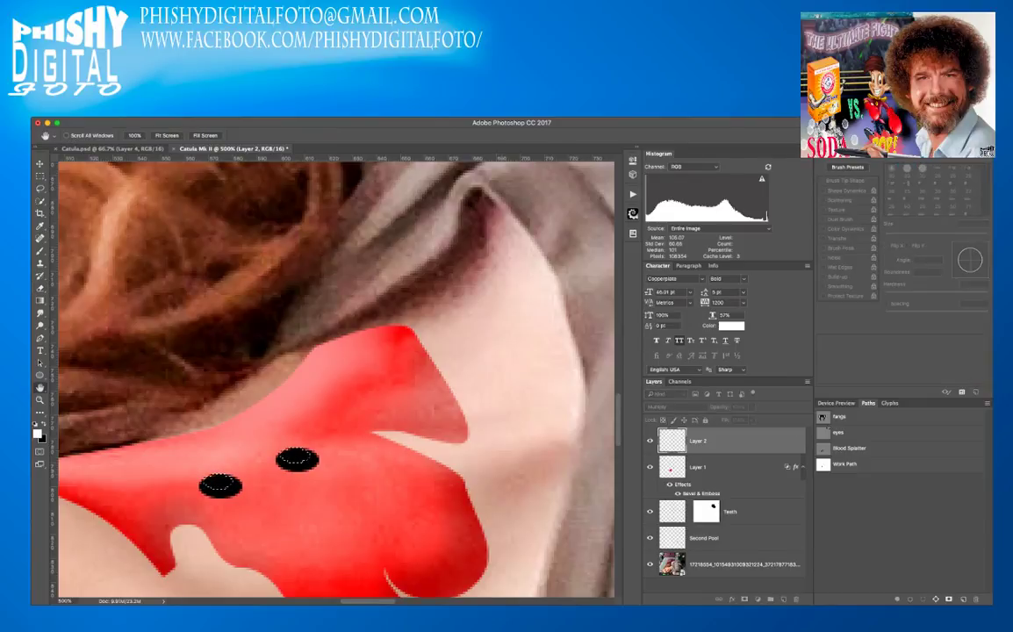
key("e")
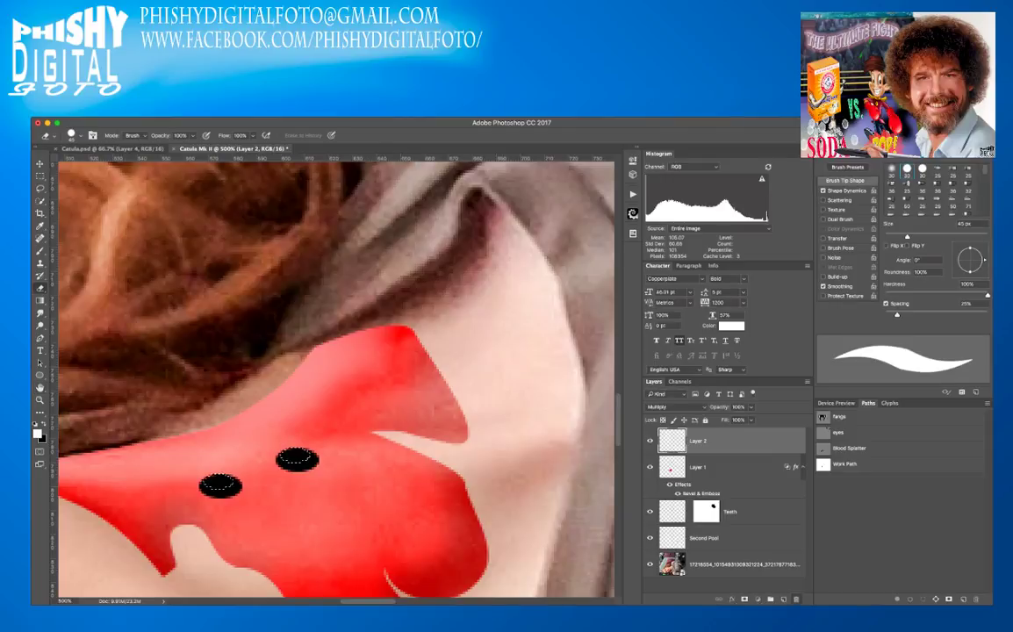
left_click(796, 600)
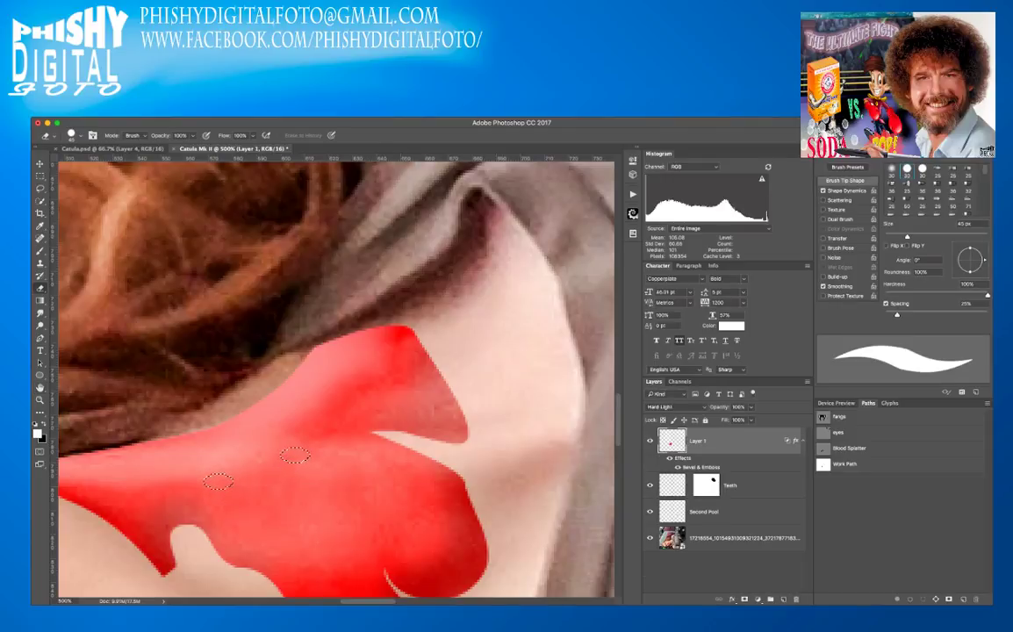
- Reload the Work Path's inner ovals as a selection and bring back the deleted bite-mark layer
key("ctrl+d")
left_click(846, 464)
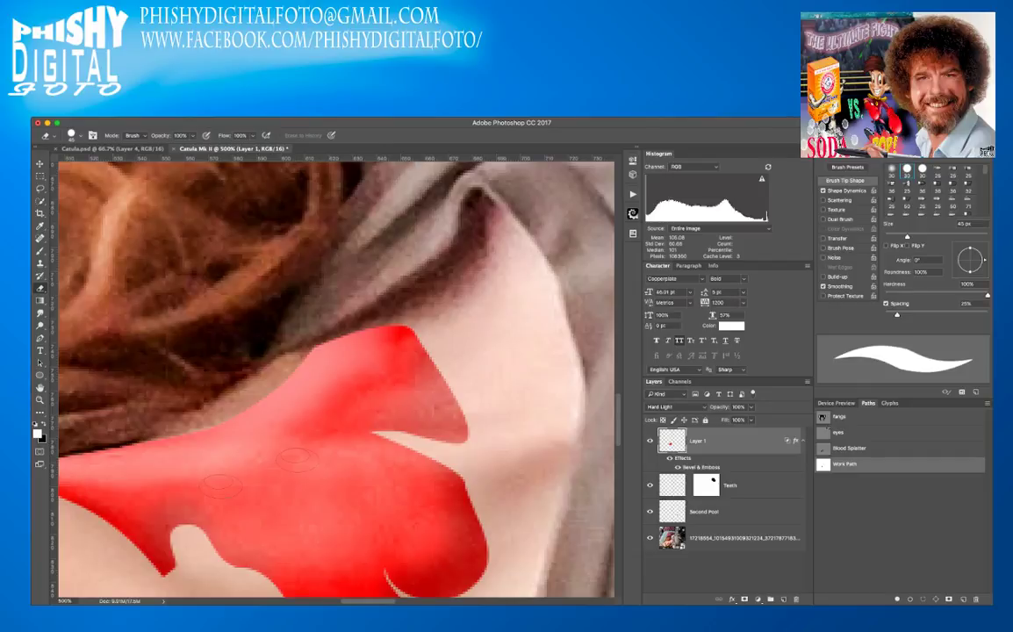
key("ctrl+Return")
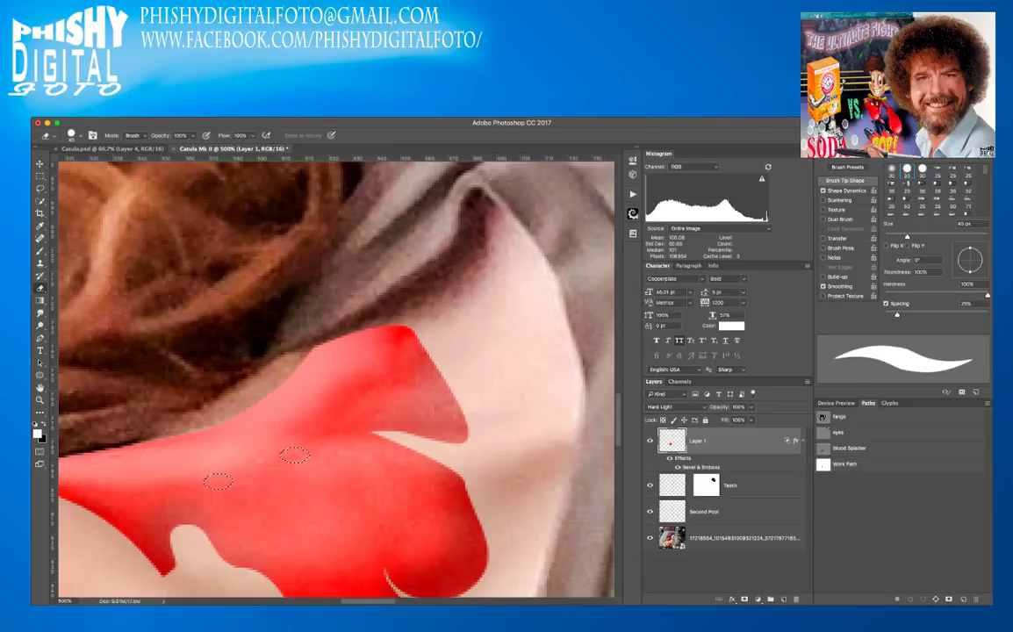
key("F2")
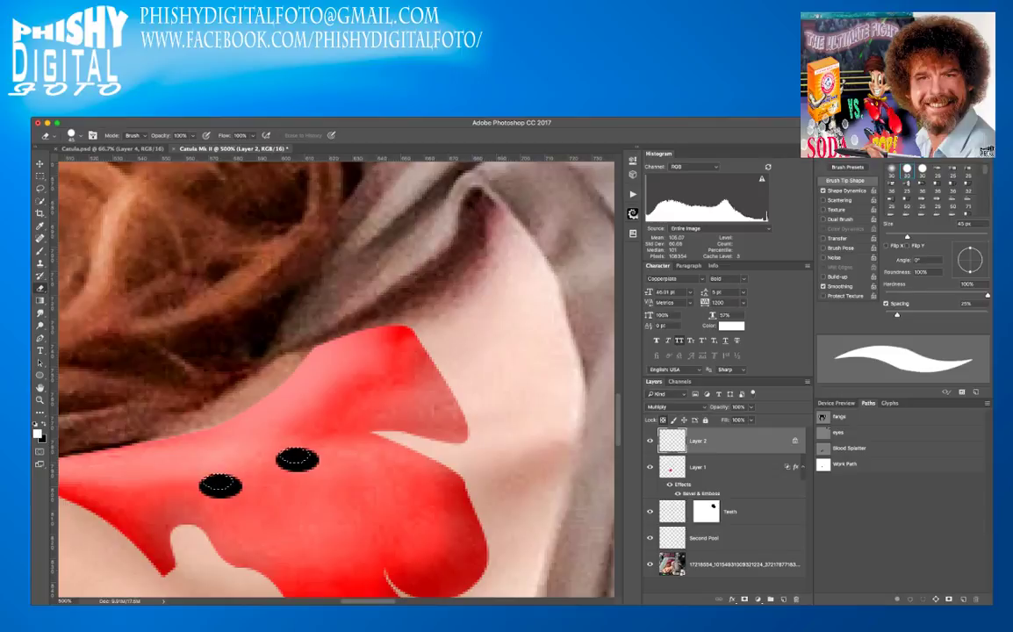
- Clear the selection, activate the Work Path and delete the black bite-mark layer
key("ctrl+d")
left_click(865, 465)
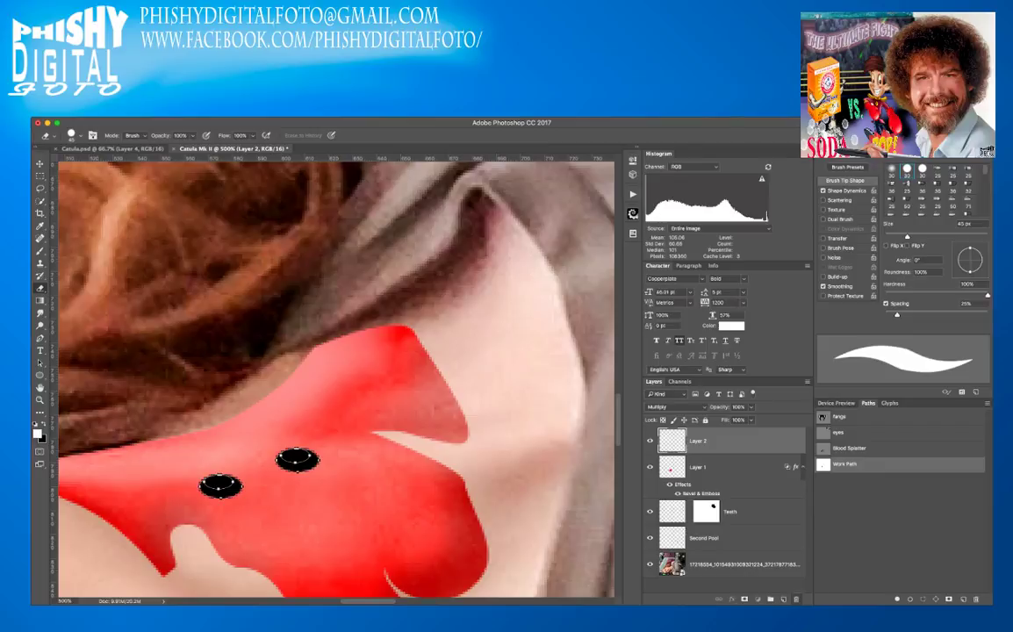
left_click_drag(702, 441, 796, 598)
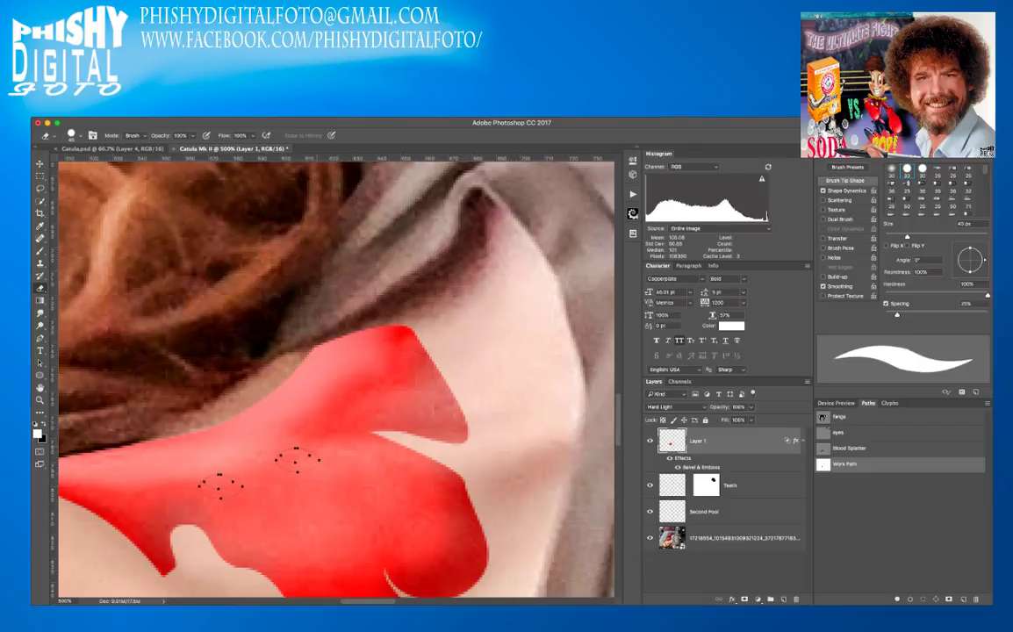
- Add an empty layer above the blood and select the Work Path's two outer ovals while the blood is temporarily hidden
key("a")
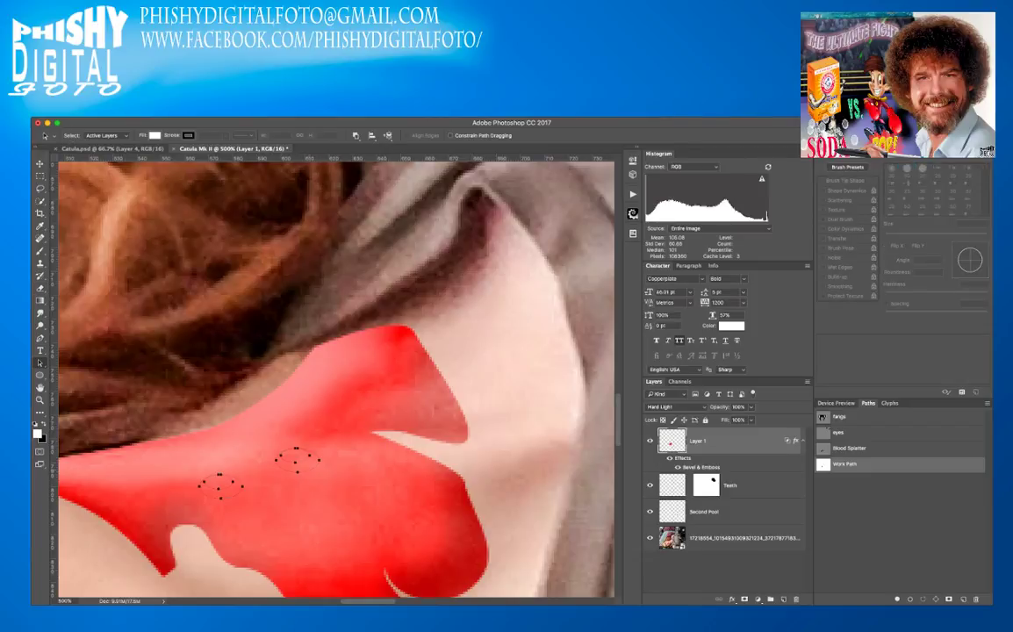
key("Escape")
left_click(650, 511)
left_click(649, 441)
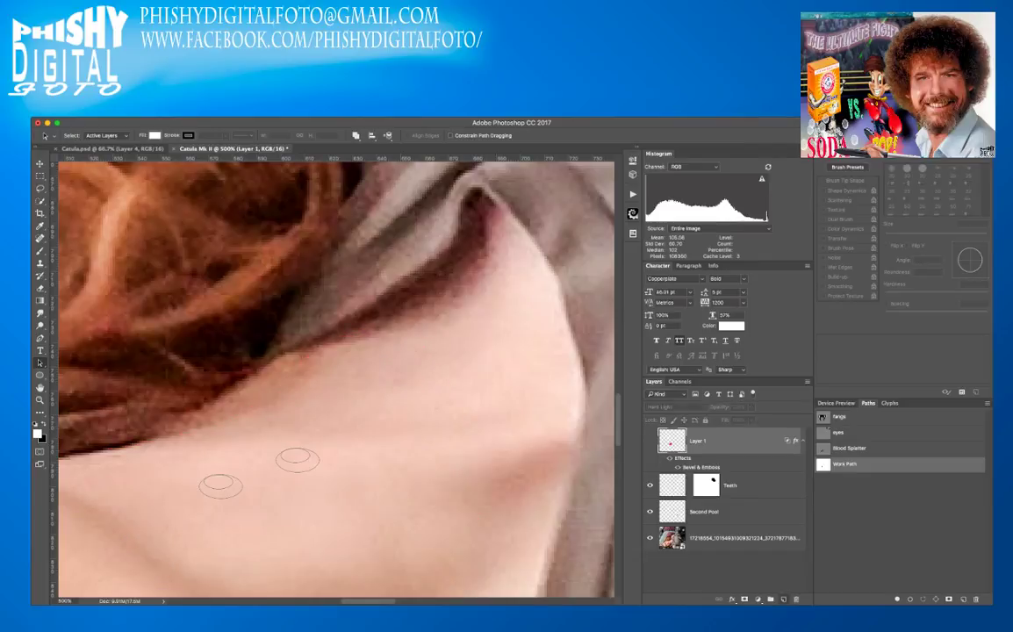
left_click(784, 599)
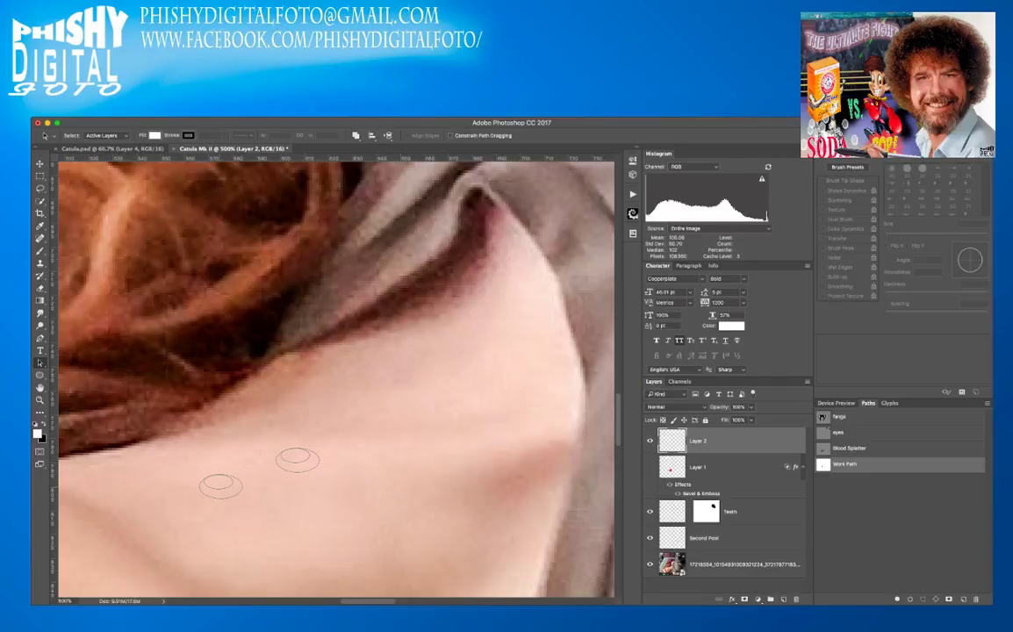
left_click(228, 495)
left_click(650, 467)
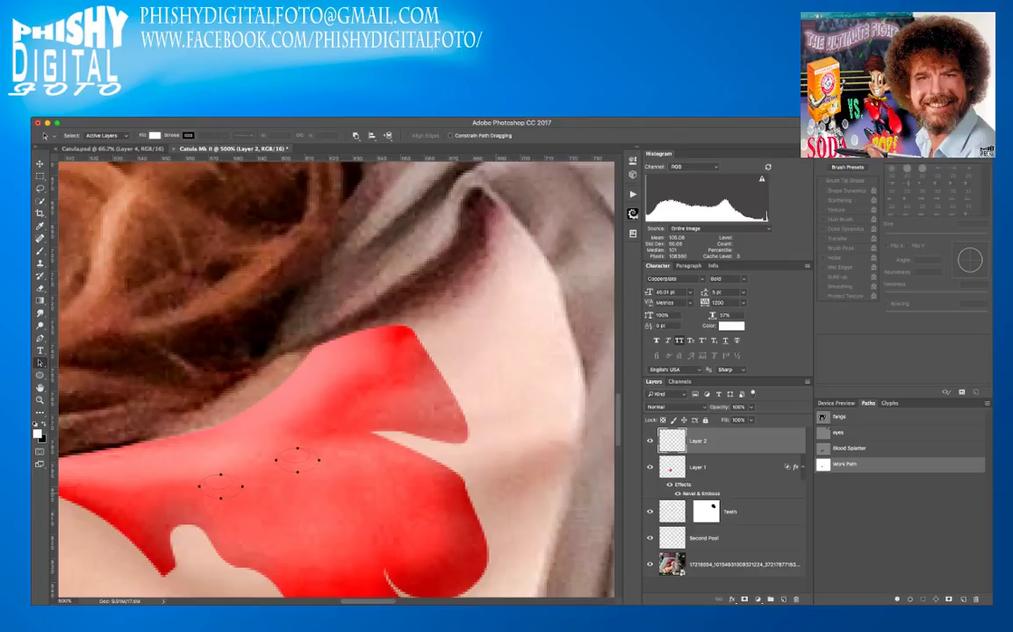
- Sample a dark red from the image as the foreground colour, keeping the new empty layer active
key("i")
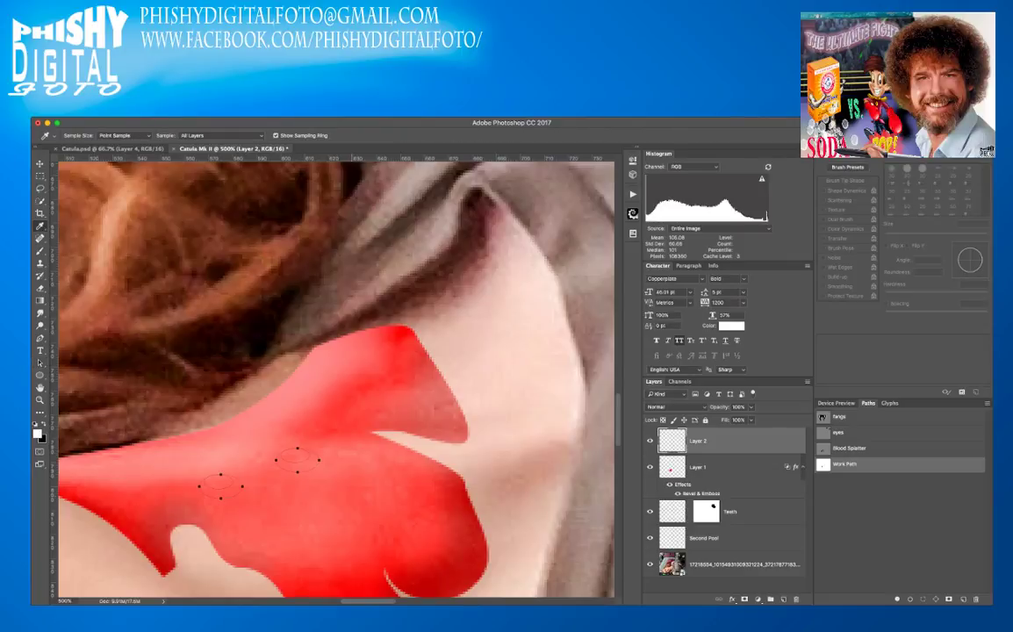
left_click(351, 491)
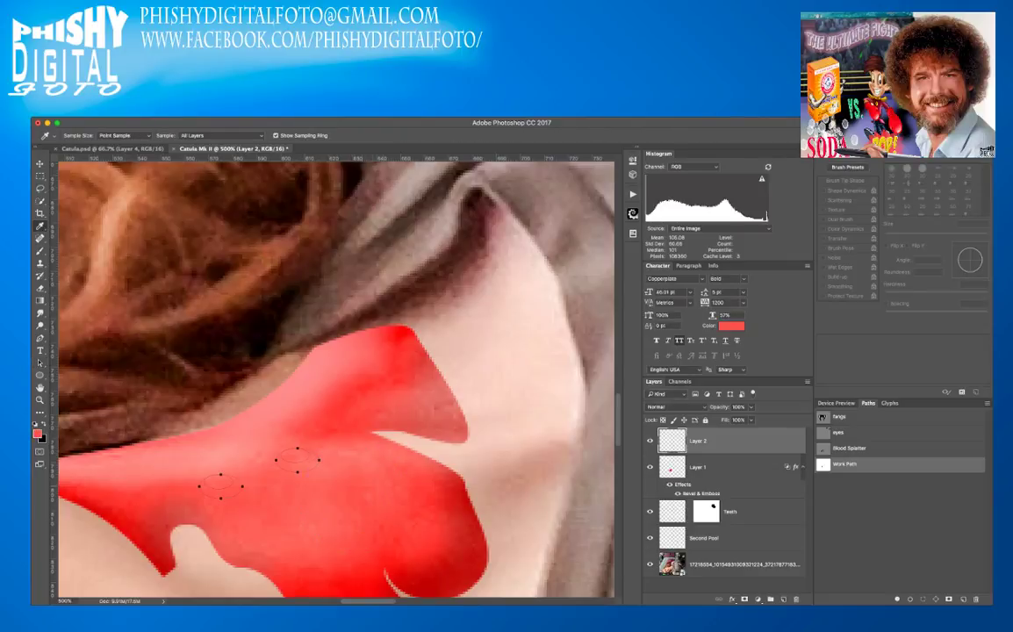
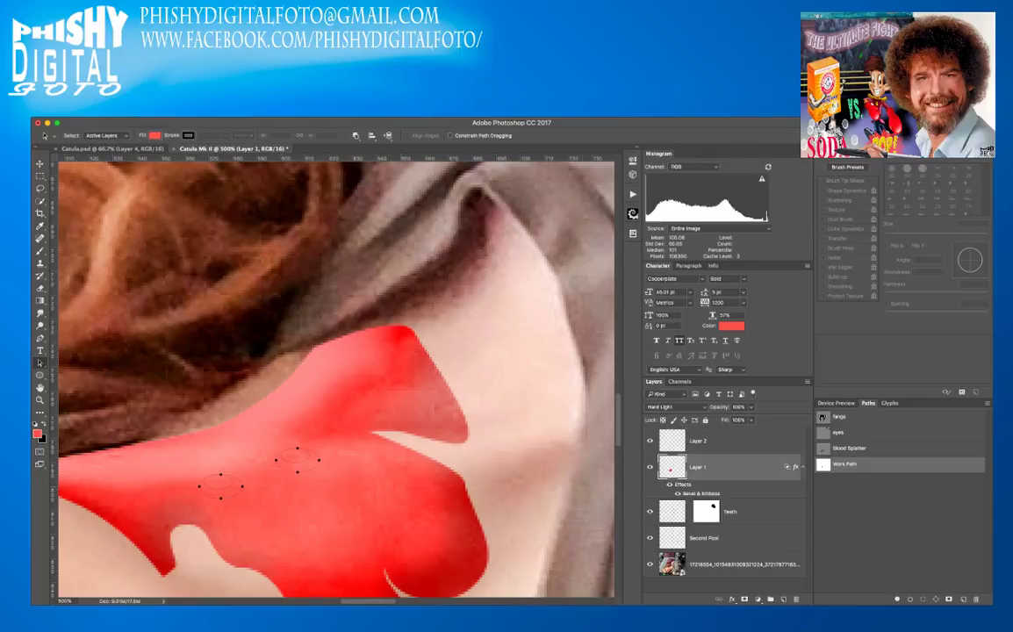
key("i")
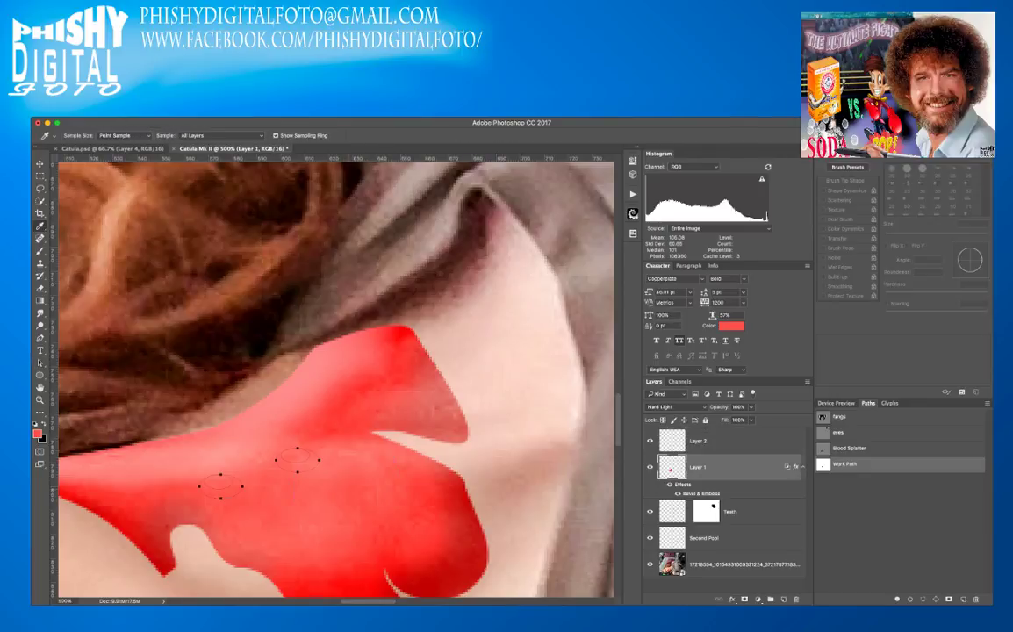
key("a")
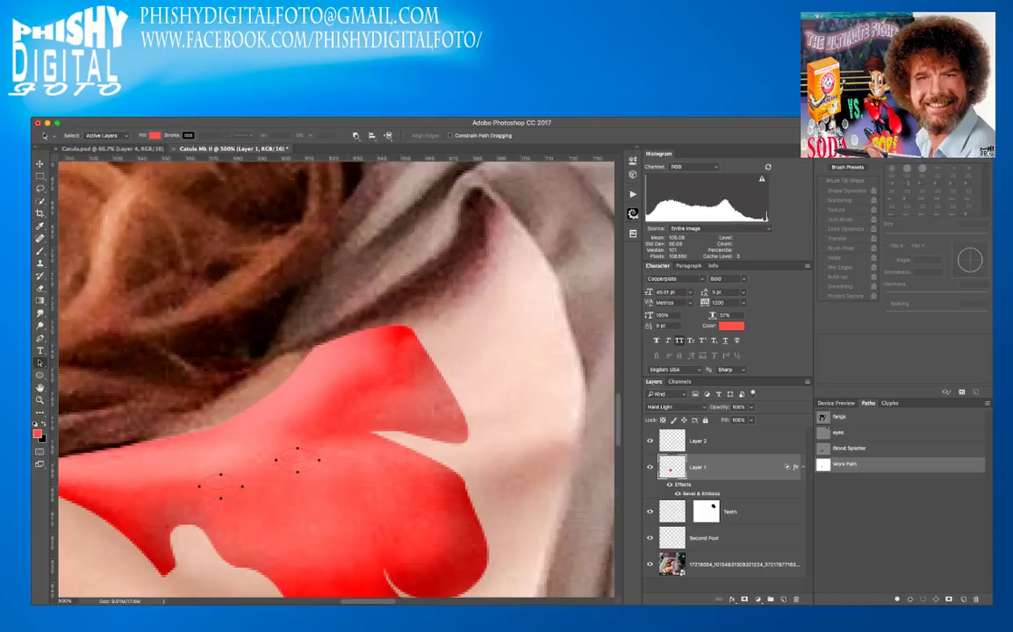
left_click(699, 440)
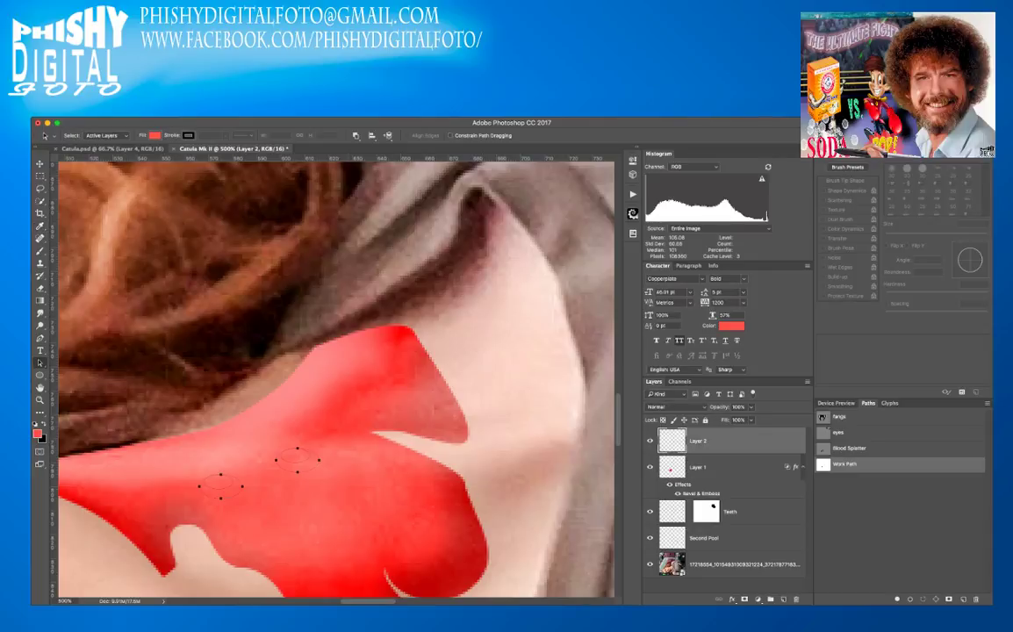
key("i")
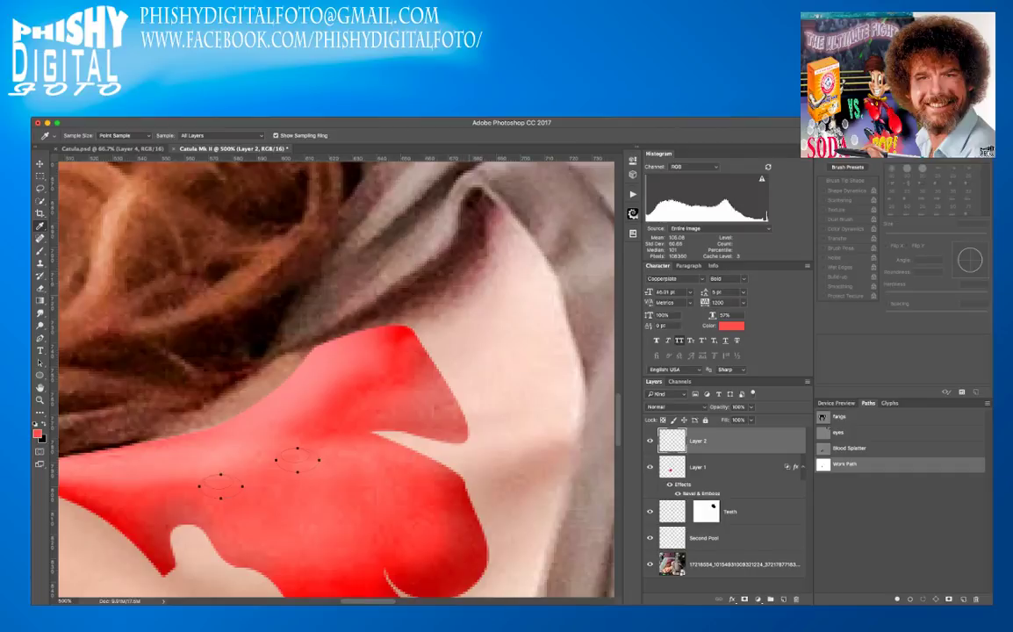
key("a")
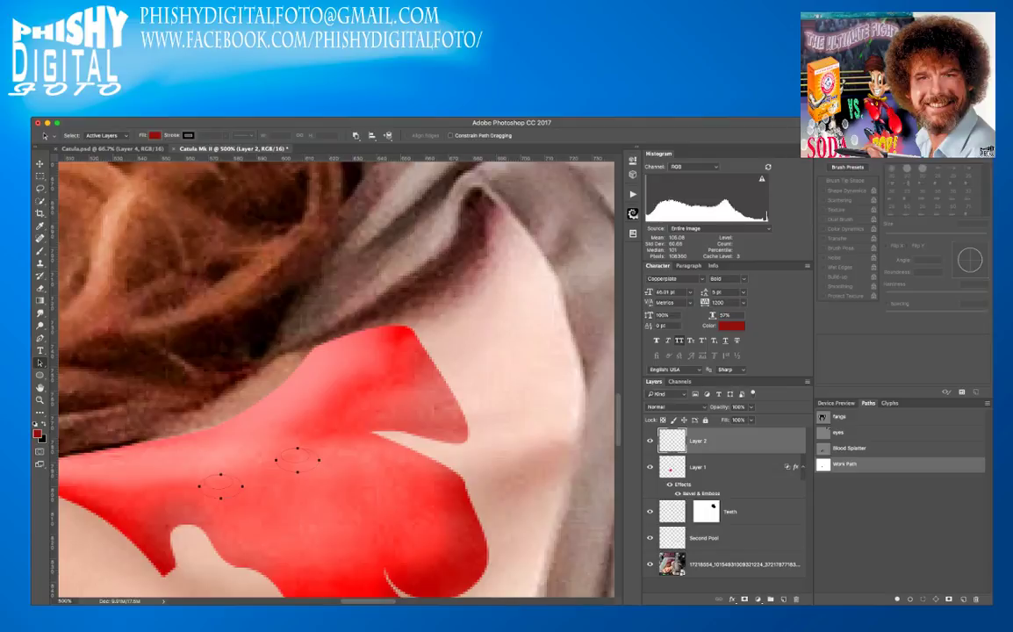
- Load the two outer ovals as a selection and try a 20 px dark red brush stroke across them, undoing the stroke
key("super+Return")
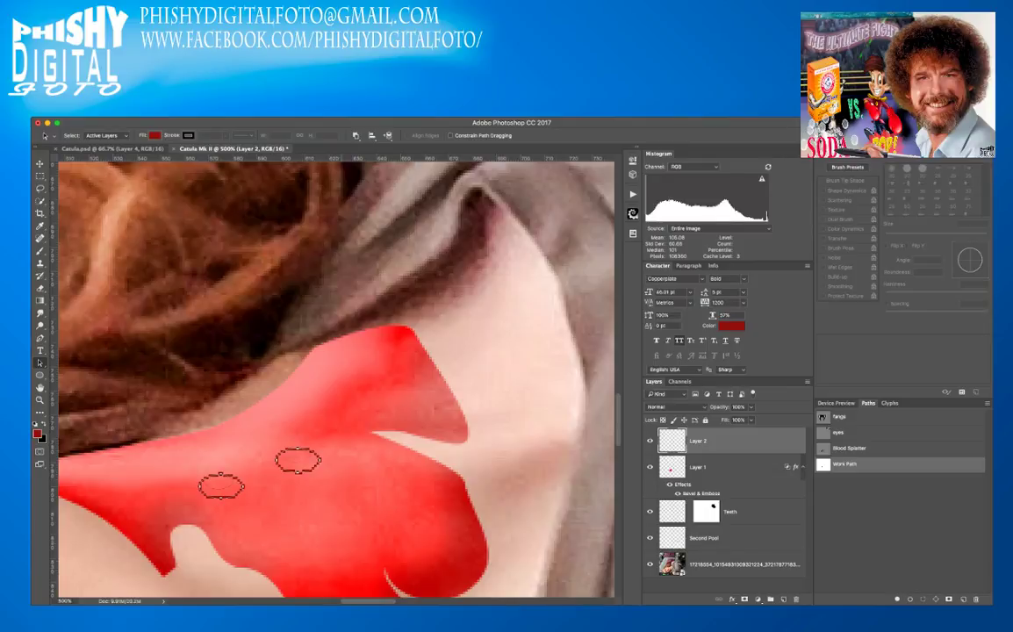
key("b")
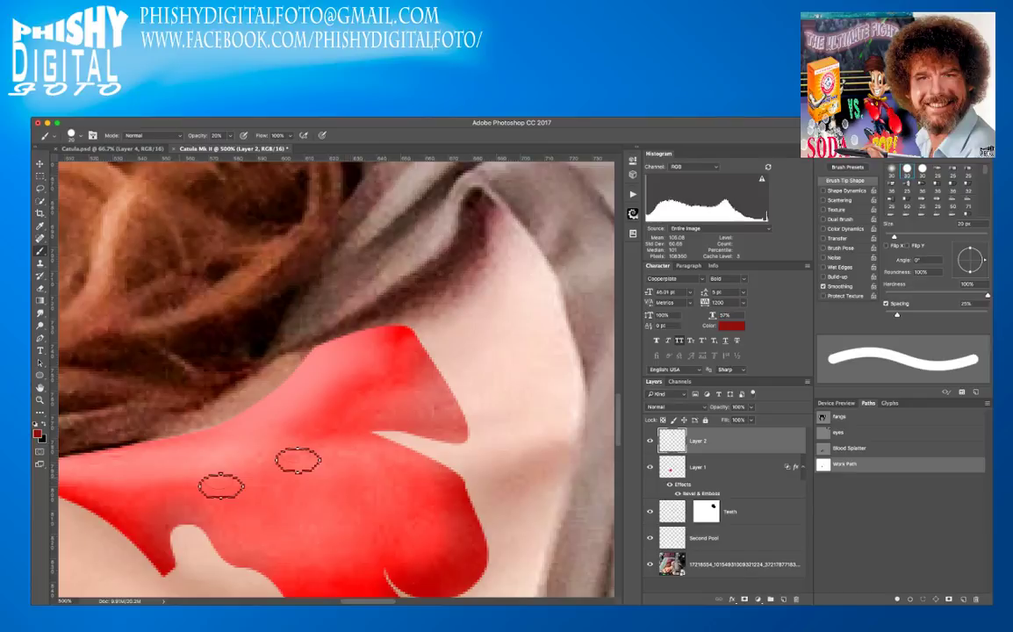
left_click_drag(184, 470, 352, 466)
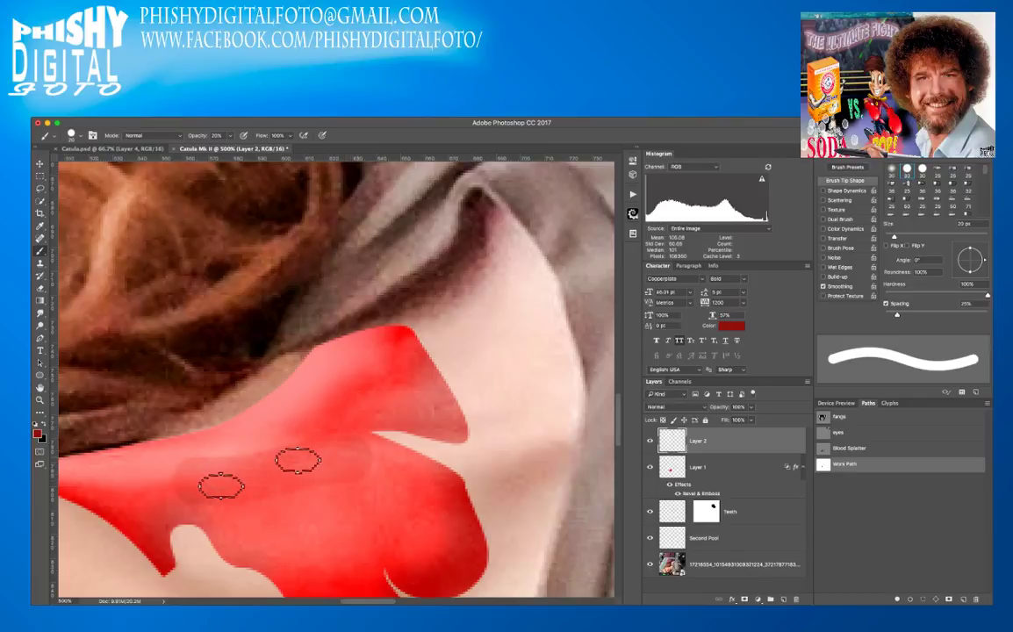
key("super+z")
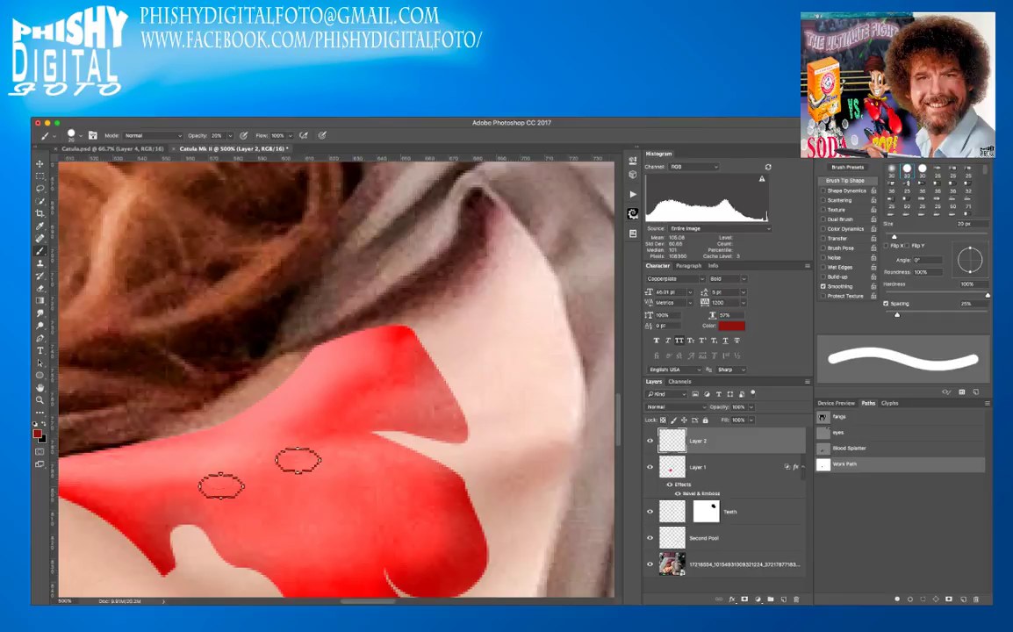
- Undo the trial brush stroke across the two ovals and sample a darker red from the image as the foreground colour
mouse_move(186, 499)
left_mouse_down()
mouse_move(304, 480)
mouse_move(303, 470)
mouse_move(195, 494)
left_mouse_up()
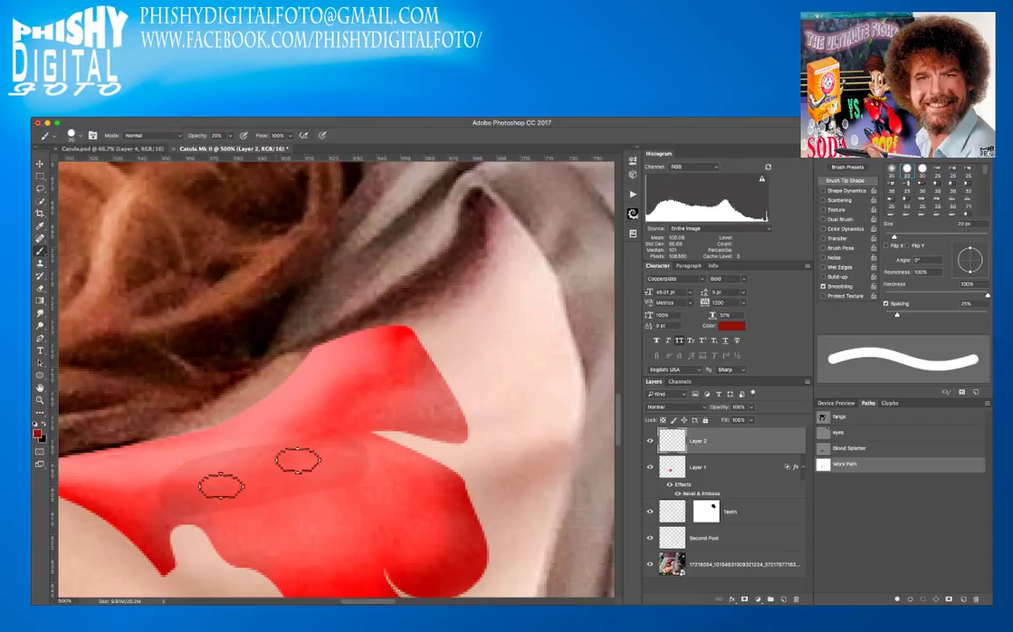
key("ctrl+z")
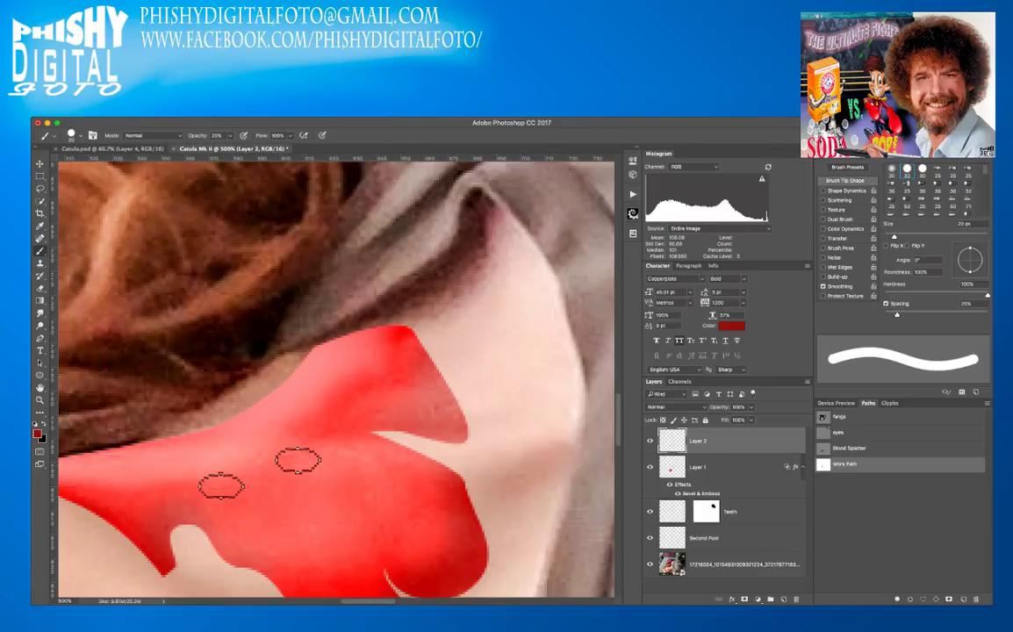
key("i")
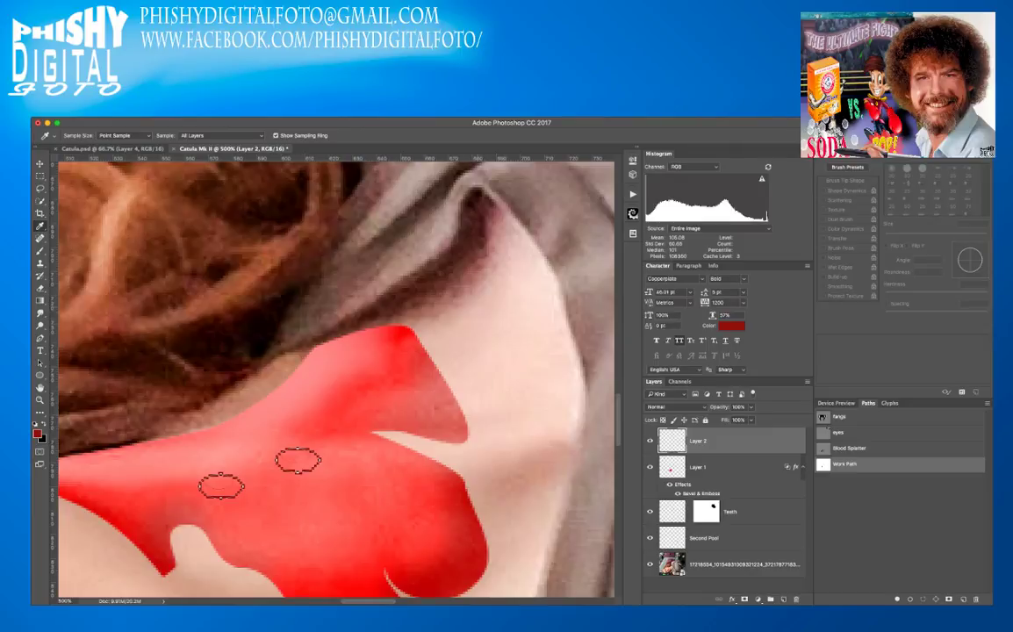
key("b")
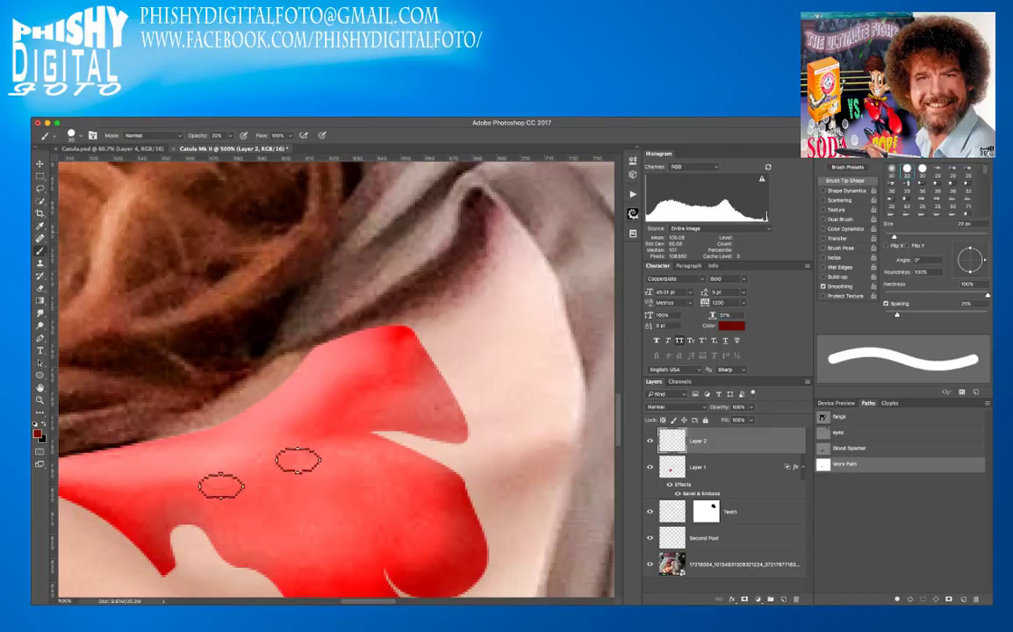
- Try a darker red brush stroke over the ovals plus a layer mask, discarding that layer and adding a fresh empty one above the blood
mouse_move(171, 492)
left_mouse_down()
mouse_move(270, 479)
mouse_move(356, 446)
left_mouse_up()
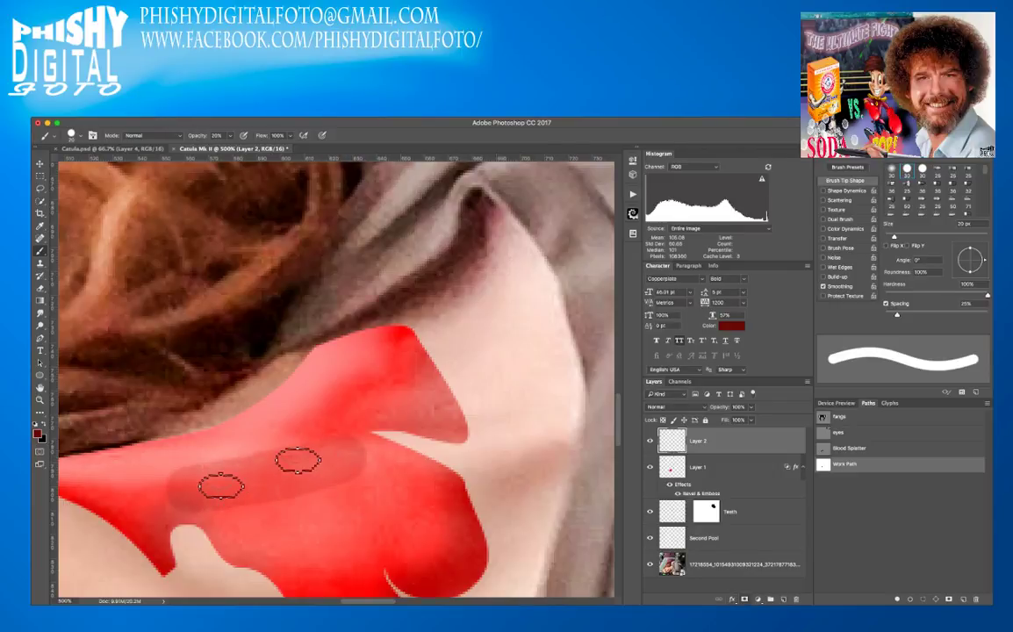
left_click(745, 600)
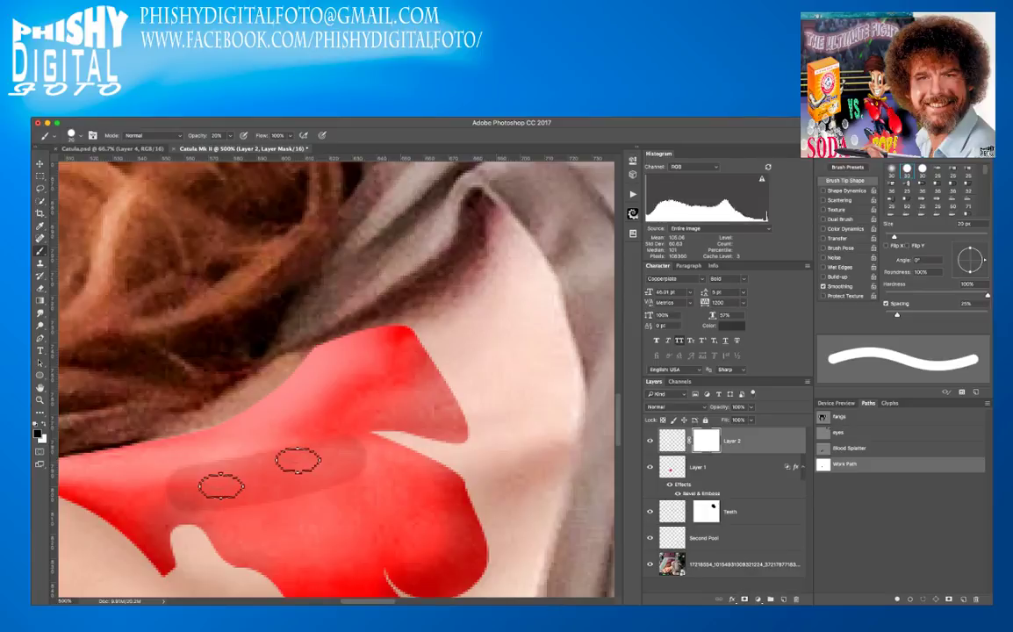
left_click_drag(732, 440, 796, 600)
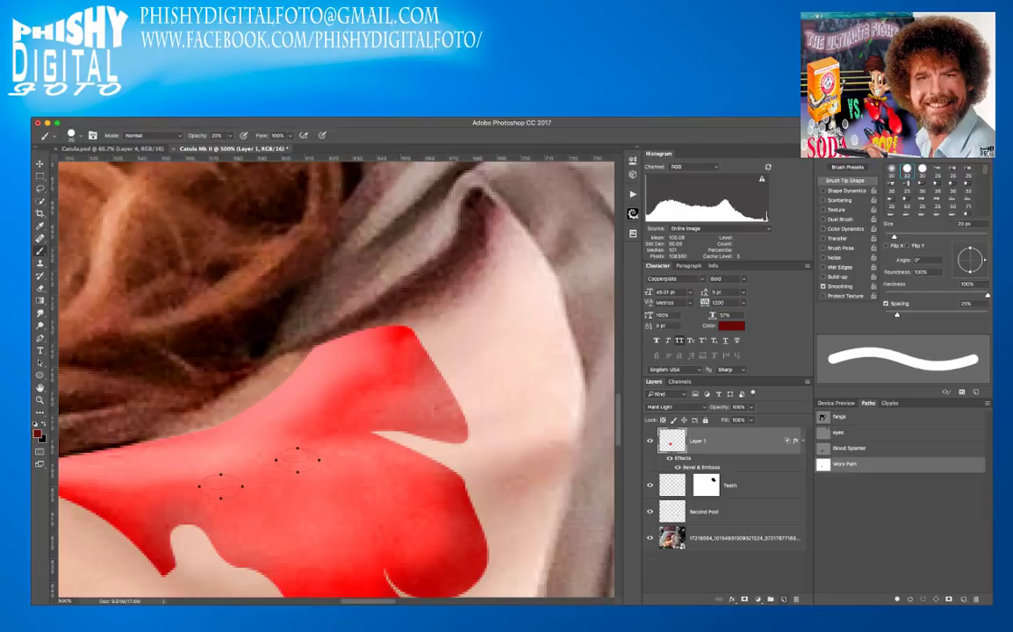
left_click(784, 599)
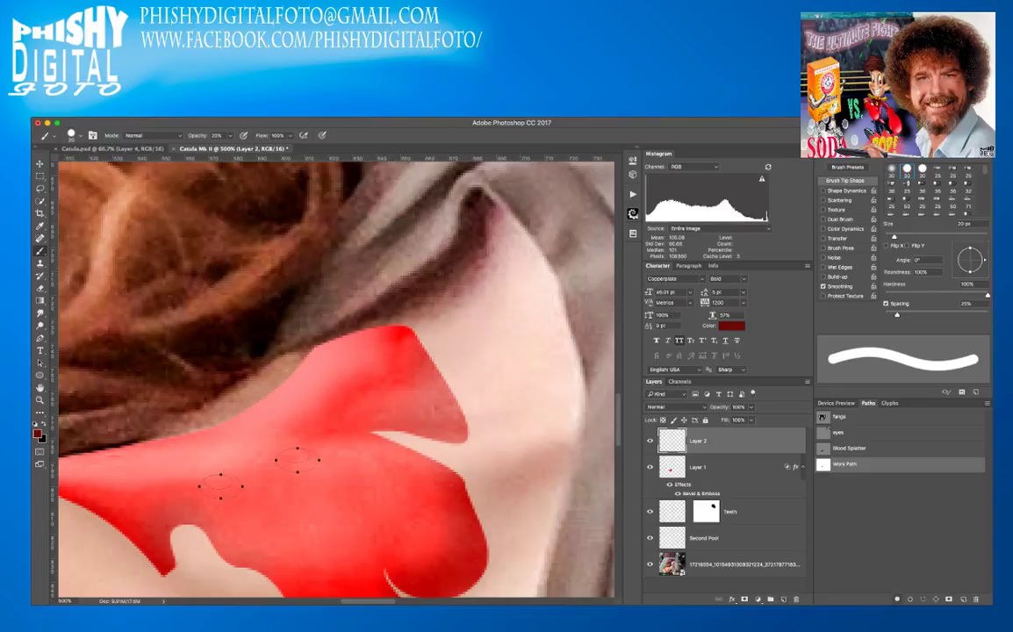
- Try filling the two outer ovals of the Work Path with dark red on the empty layer, undoing each fill
key("alt+BackSpace")
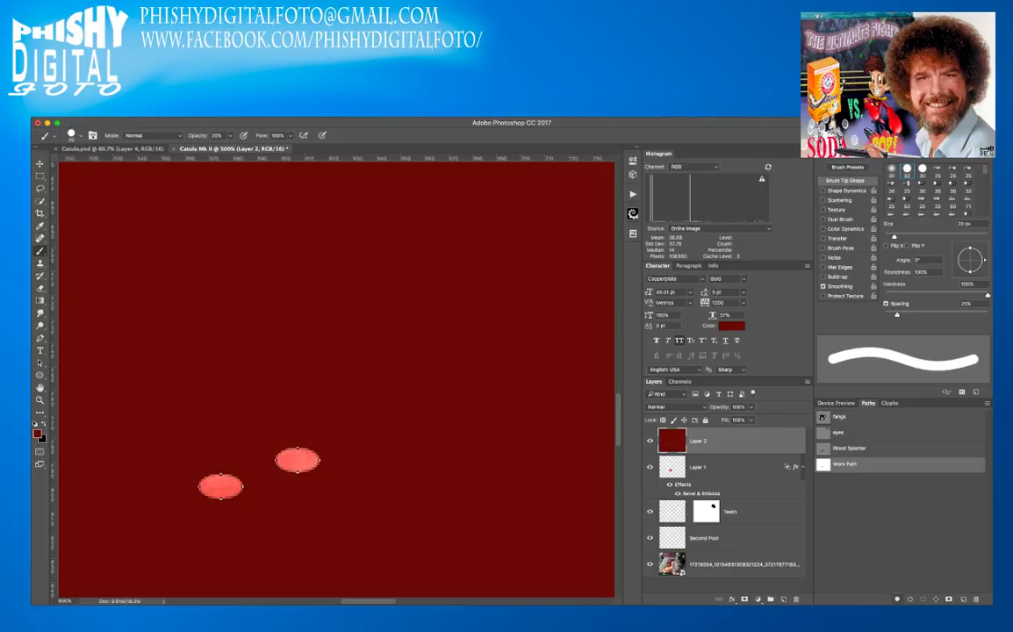
key("ctrl+z")
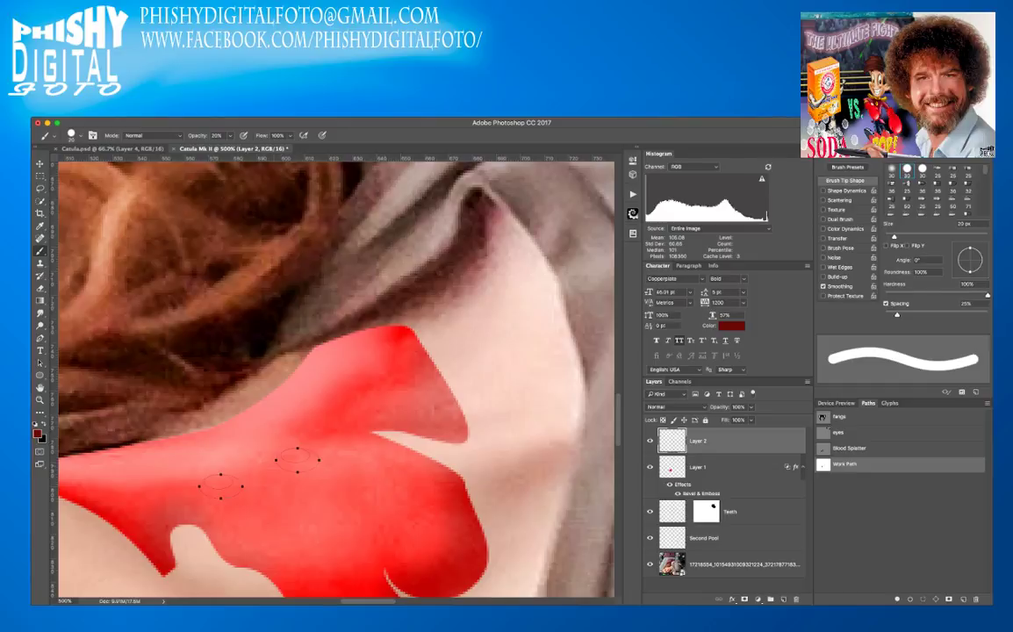
key("a")
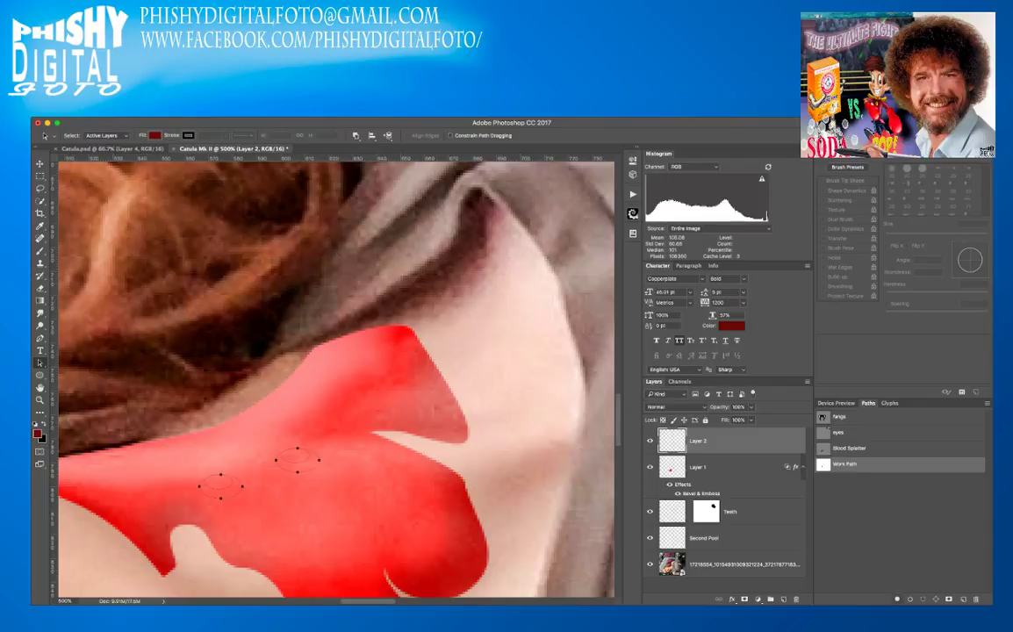
key("alt+BackSpace")
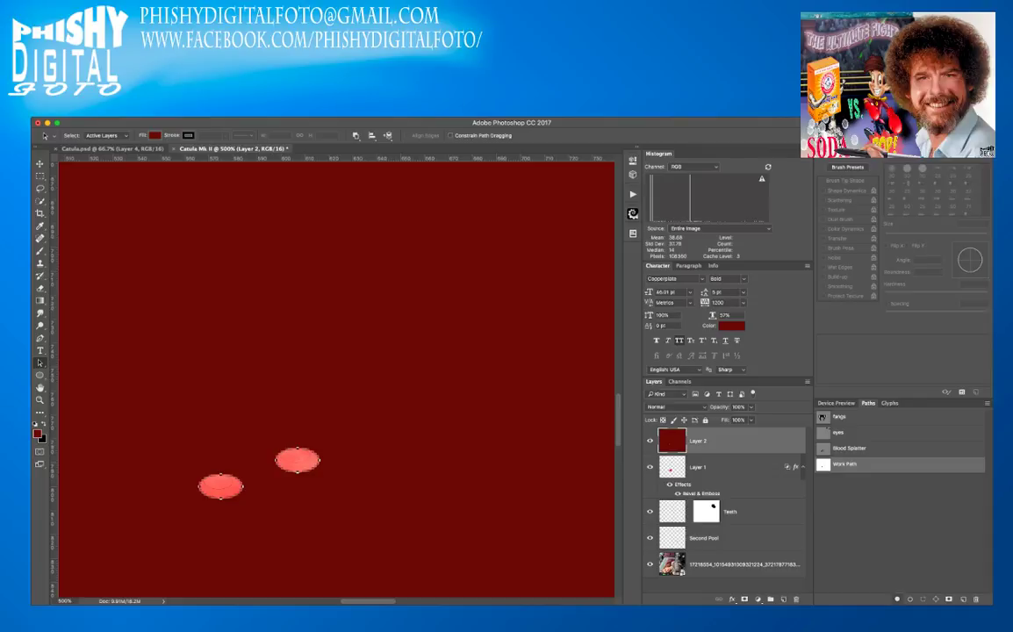
key("super+z")
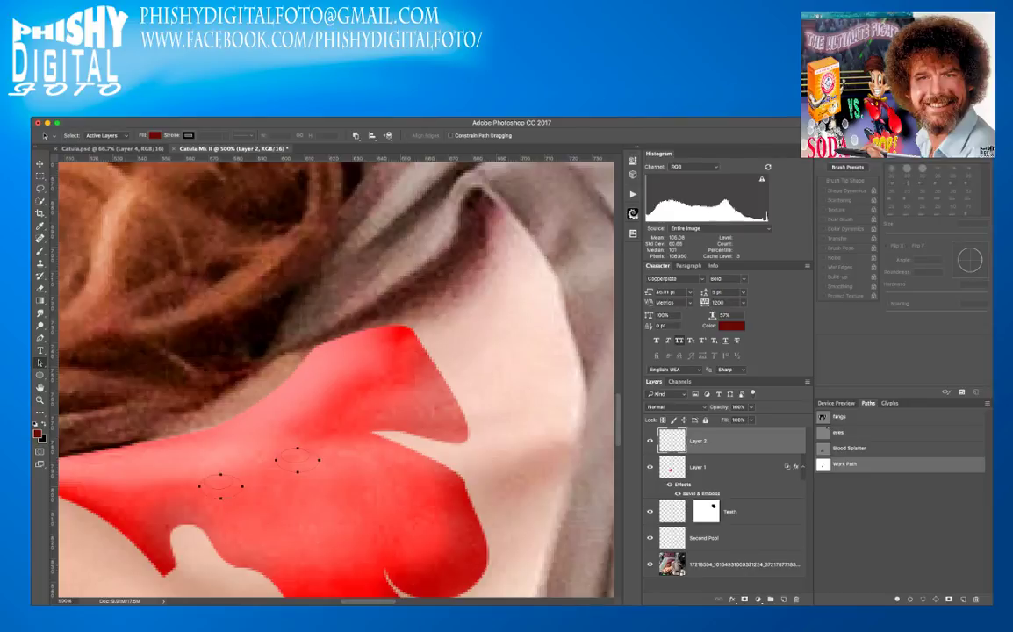
key("super+z")
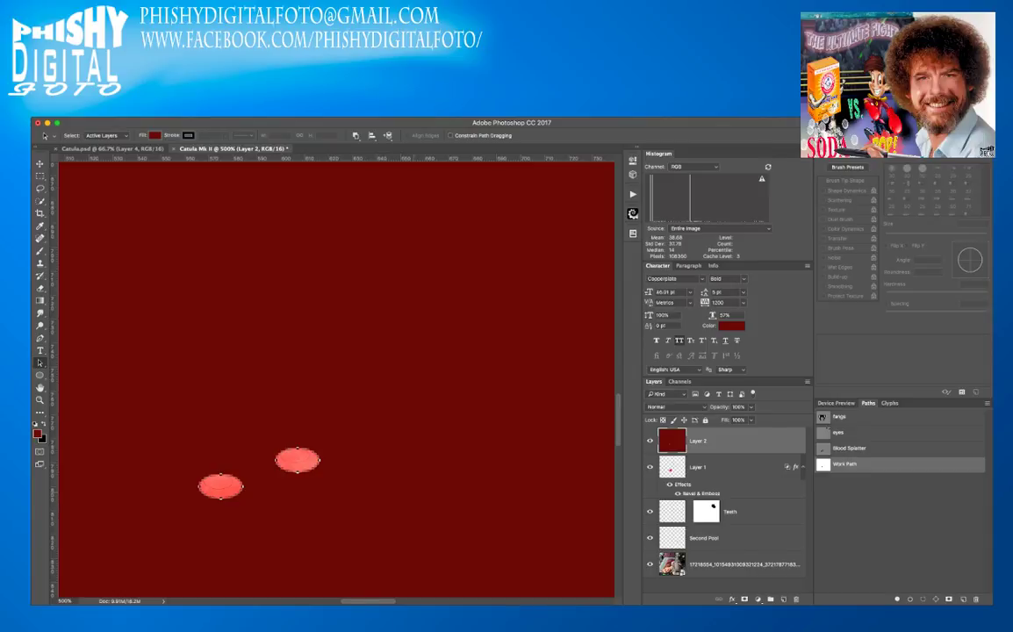
key("ctrl+z")
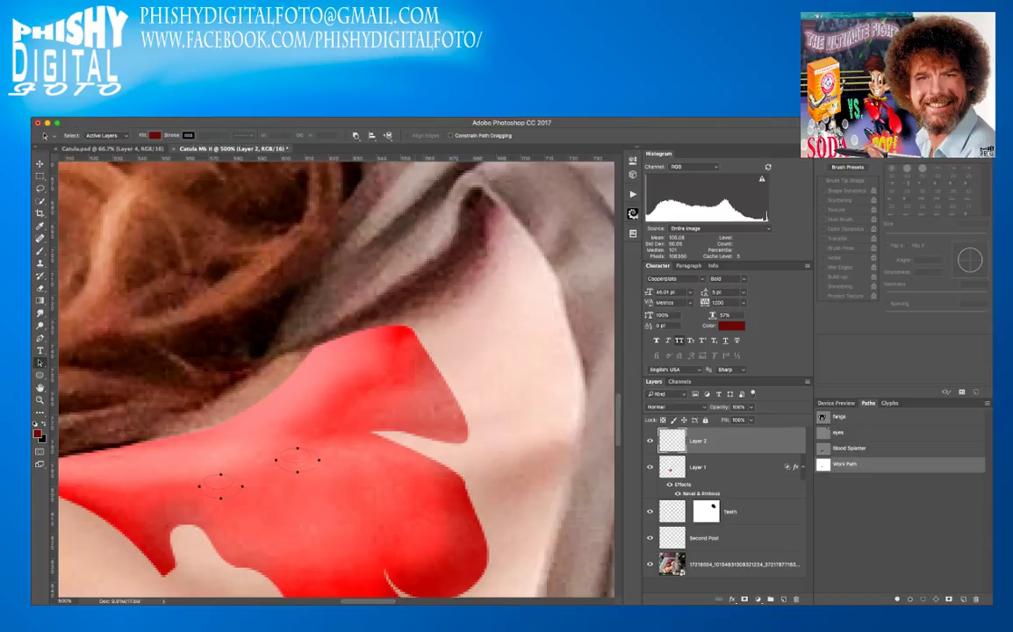
- Hide the blood layer, reselect the Work Path's two outer ovals and fill their insides with dark red
key("Escape")
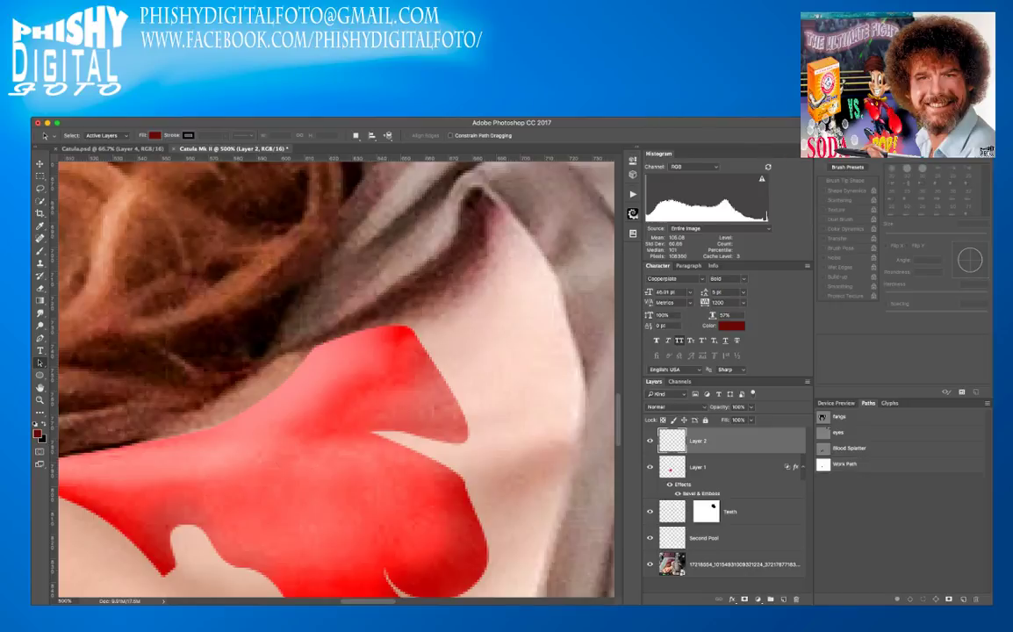
left_click(846, 464)
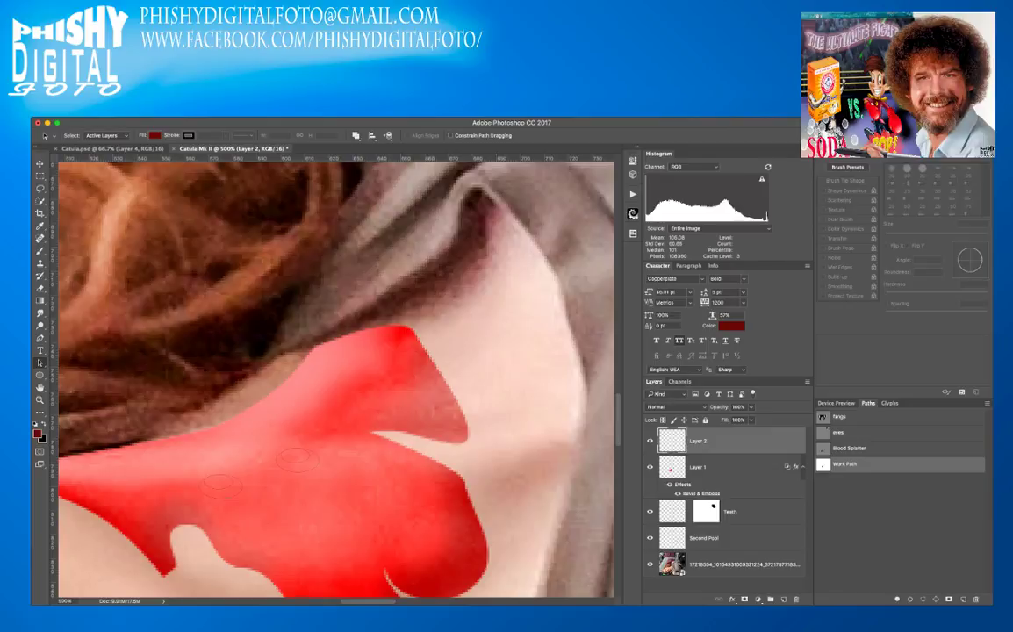
left_click(650, 467)
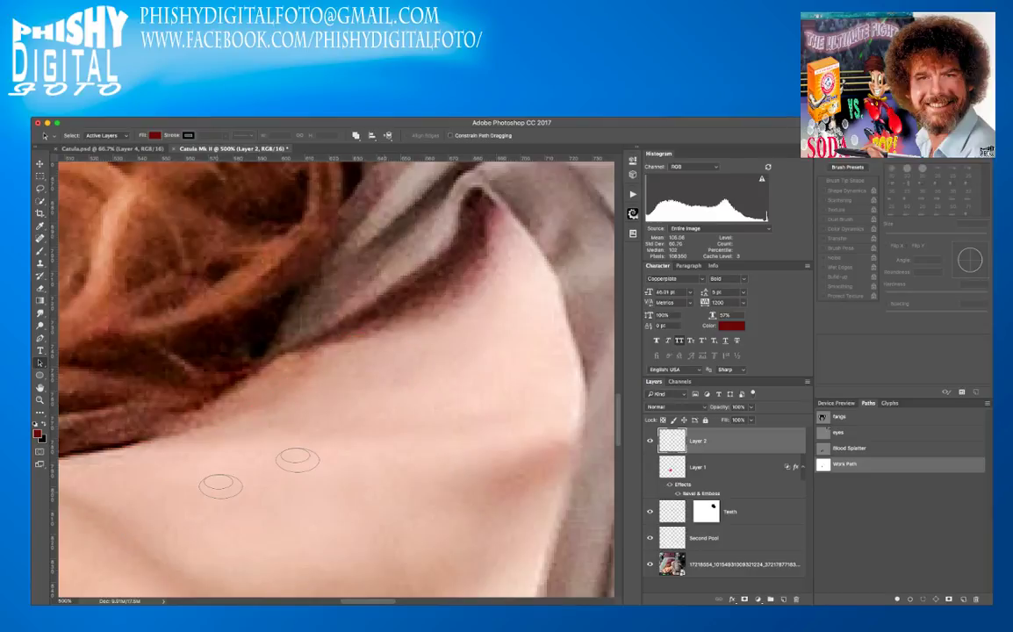
left_click(221, 493)
left_click(898, 600)
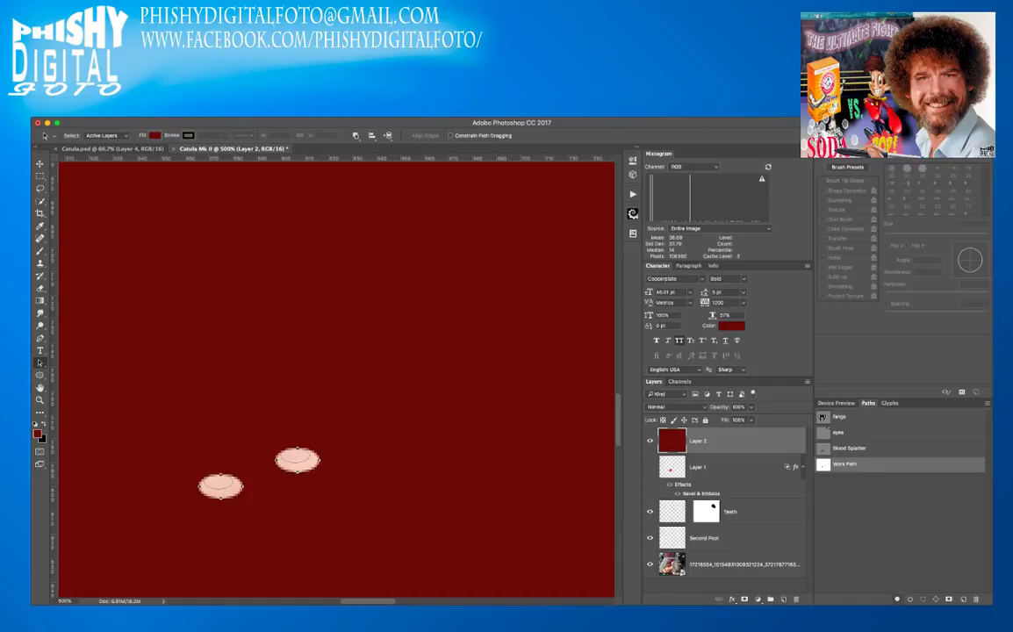
key("ctrl+z")
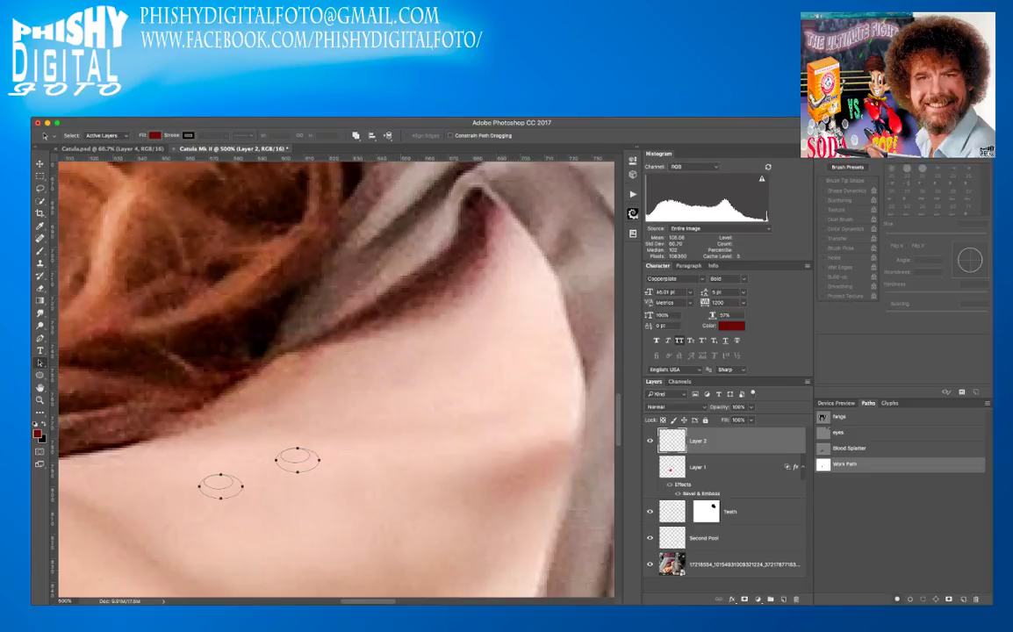
left_click(897, 598)
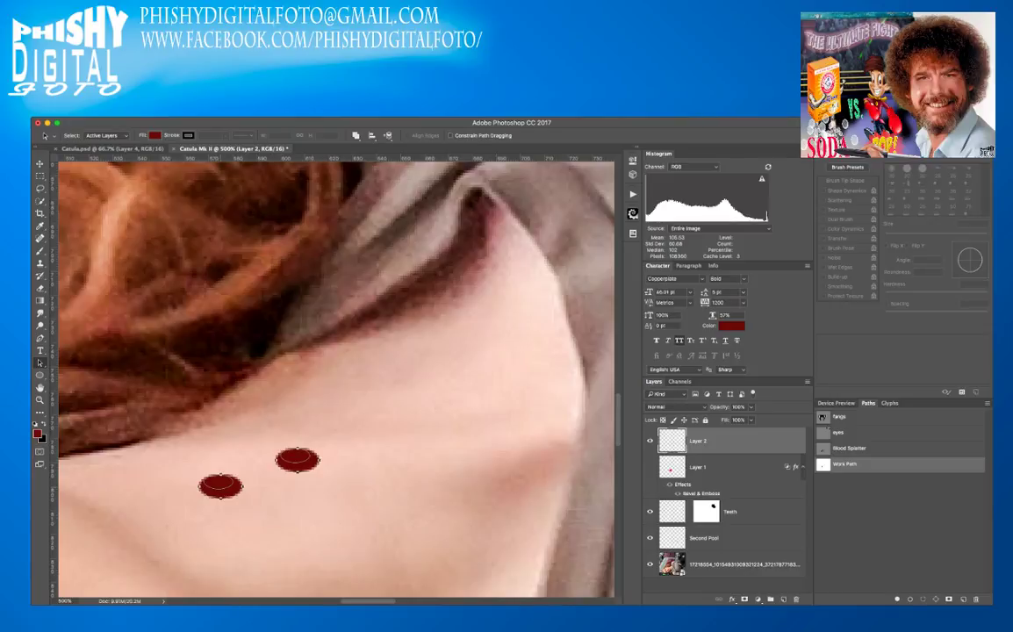
- Fill the insides of the Work Path's two inner ovals with a bright red, combining the shapes instead of subtracting them
left_click(219, 483)
key("i")
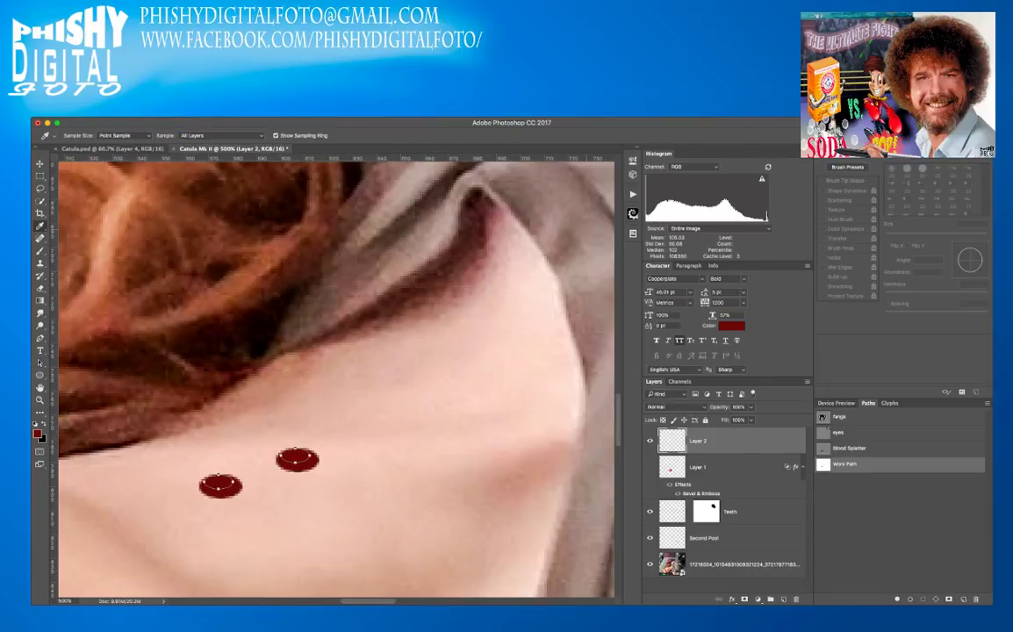
key("a")
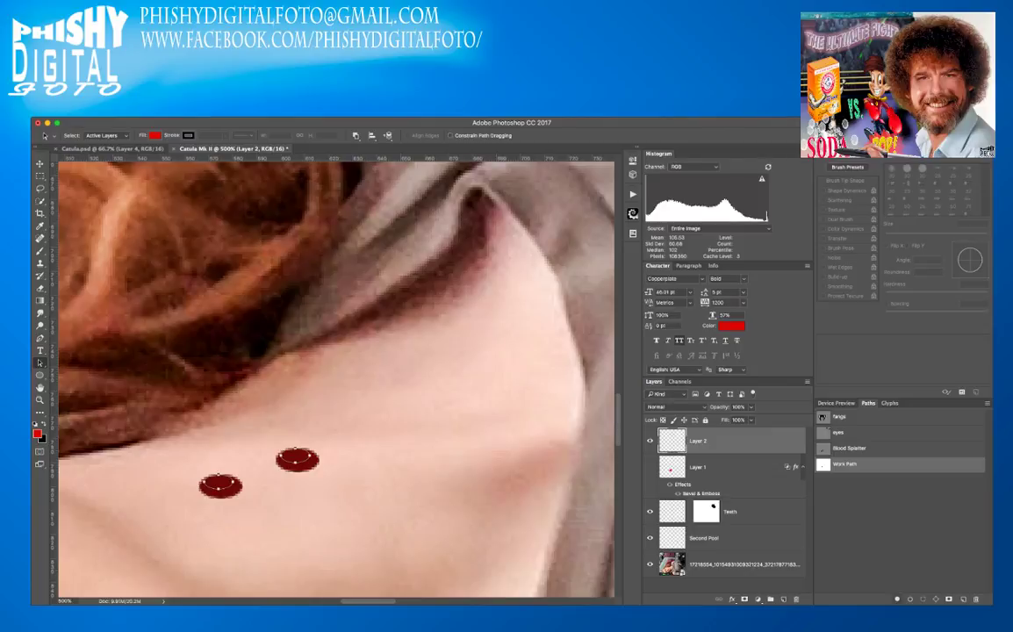
key("alt+BackSpace")
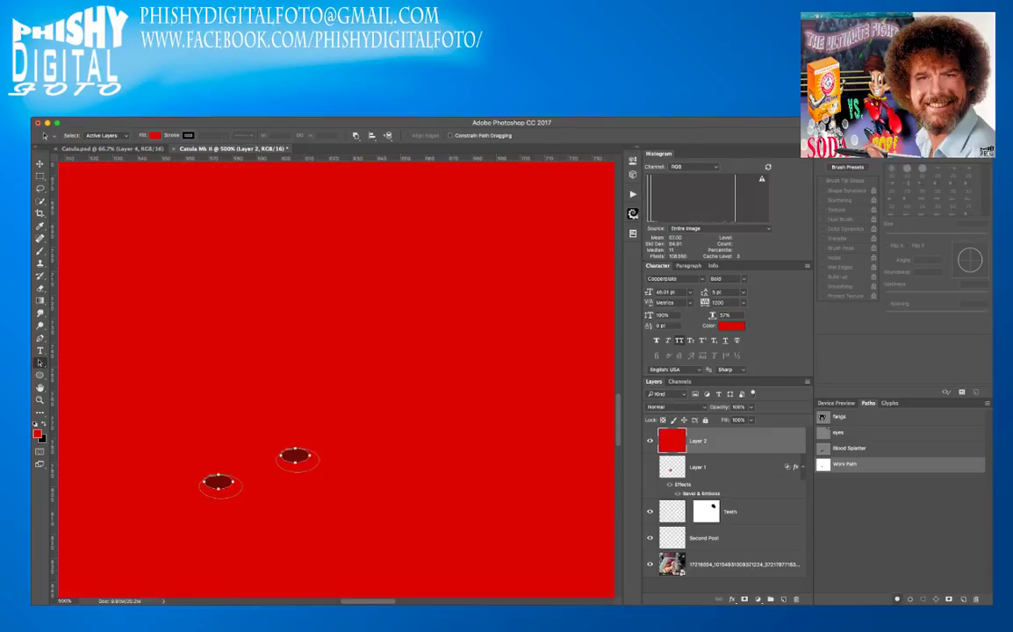
key("ctrl+z")
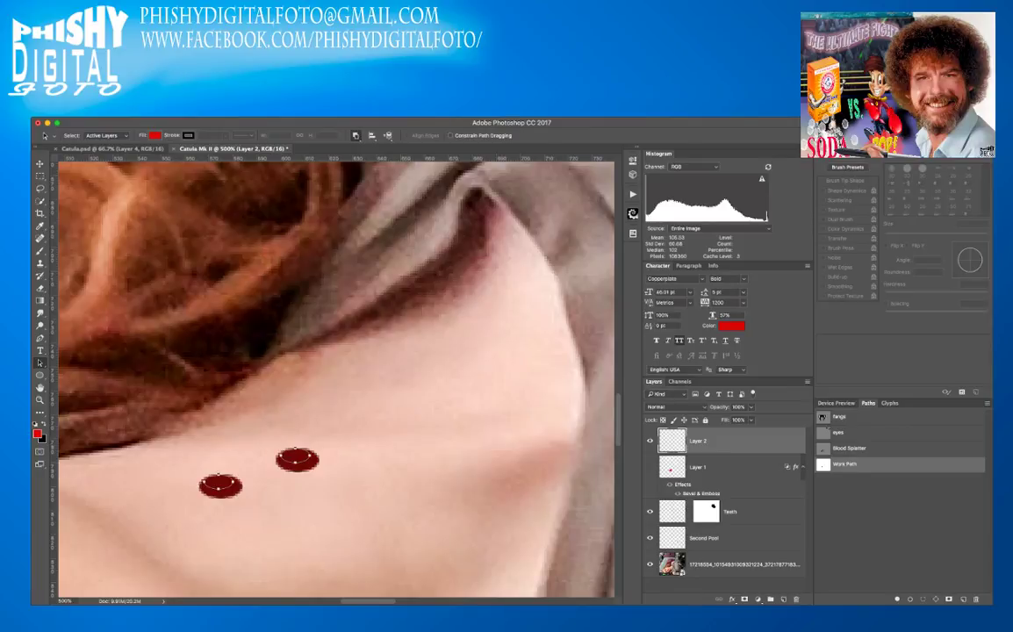
left_click(383, 157)
left_click(898, 600)
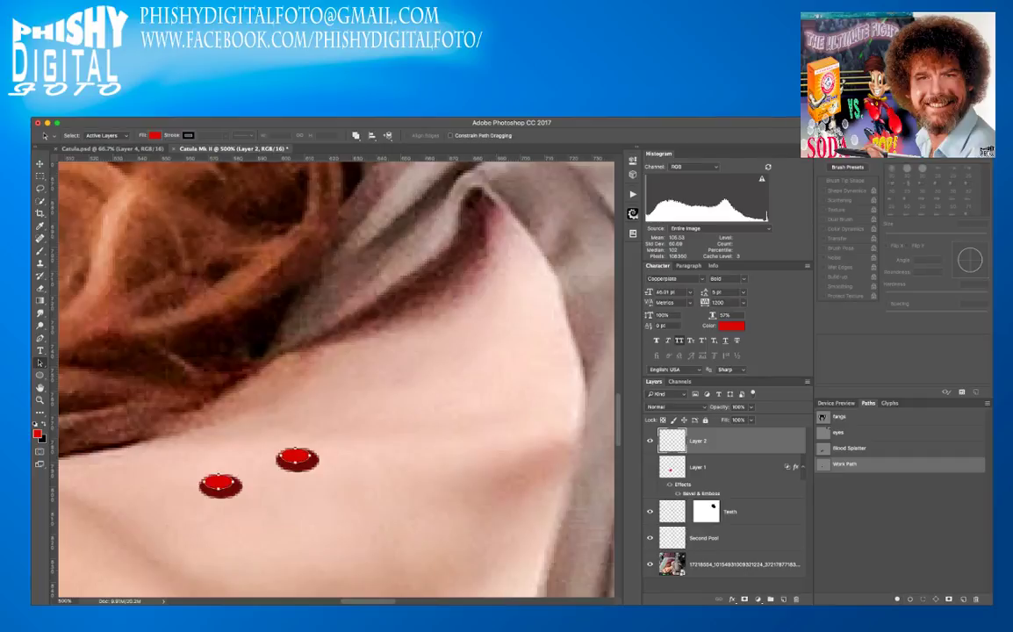
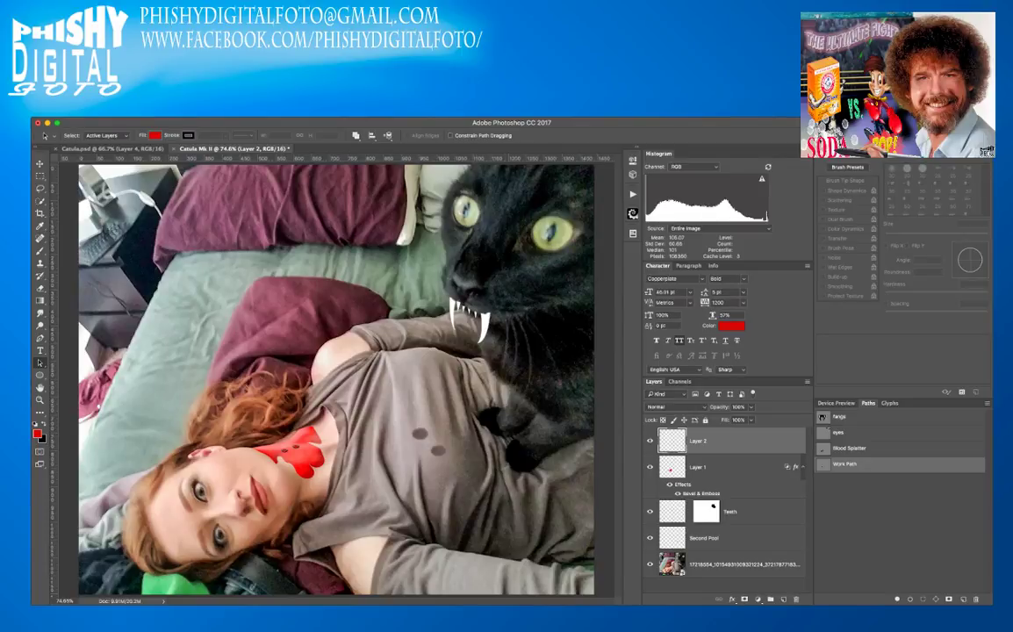
- Lock the transparent pixels of the Teeth layer and activate the Brush tool
left_click(736, 512)
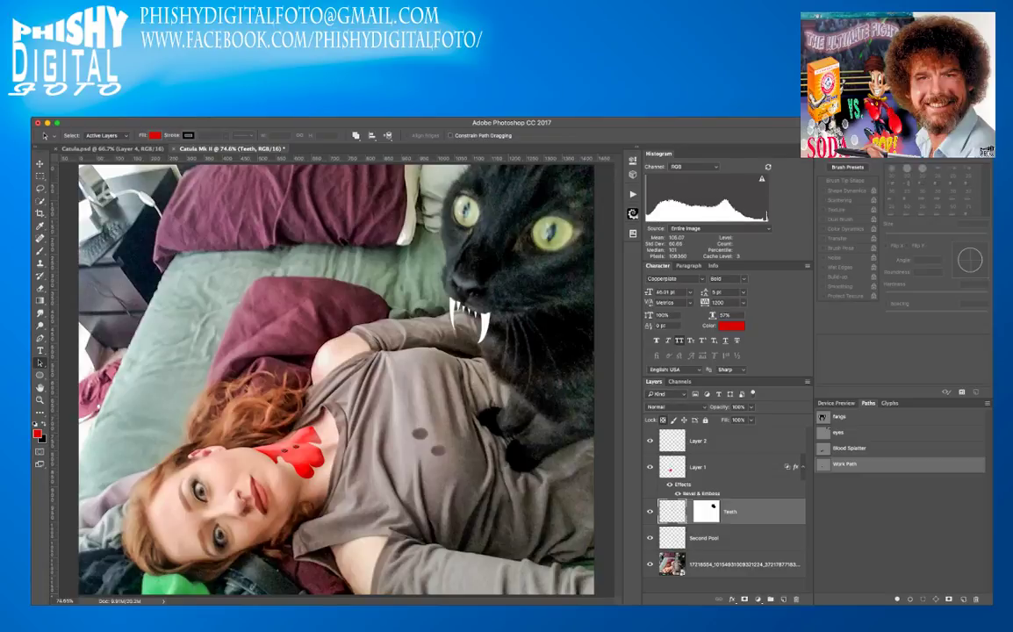
left_click(663, 420)
key("b")
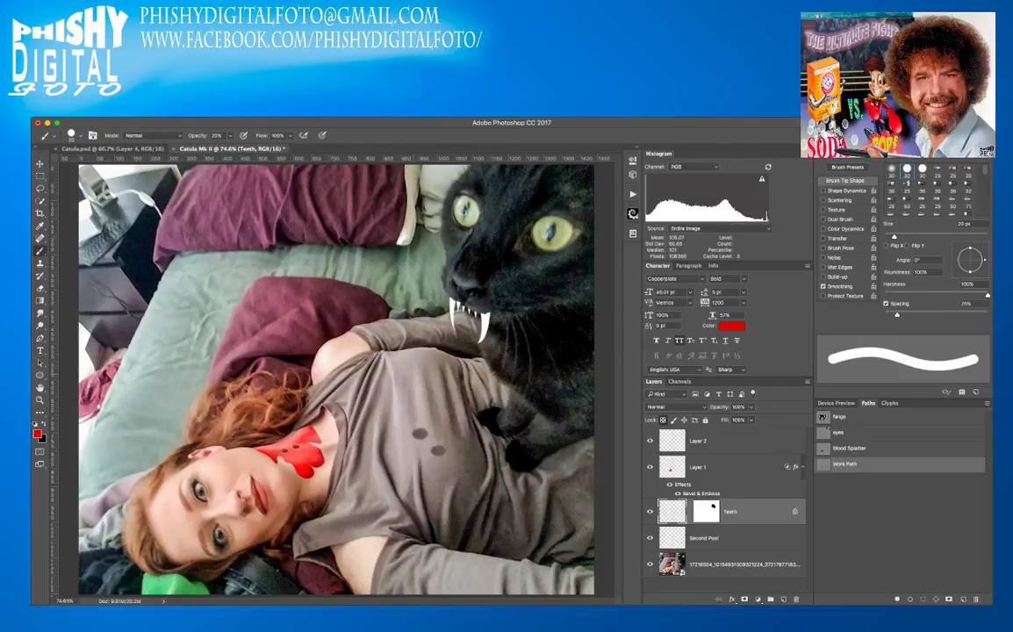
- Try out the brush at different sizes, from very large down to 1 px
key("bracketright")
key("bracketright")
key("bracketright")
key("bracketright")
key("bracketright")
key("bracketright")
key("bracketright")
key("bracketright")
key("bracketright")
key("bracketright")
key("bracketright")
key("bracketright")
key("bracketright")
key("bracketright")
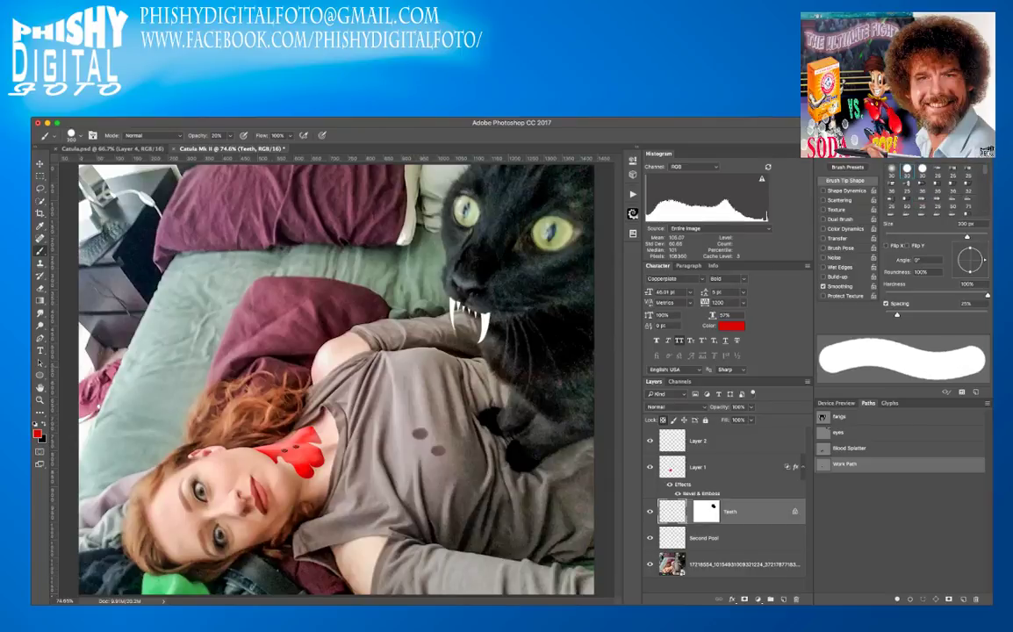
key("bracketleft")
key("bracketleft")
key("bracketleft")
key("bracketleft")
key("bracketleft")
key("bracketleft")
key("bracketleft")
key("bracketleft")
key("bracketleft")
key("bracketleft")
key("bracketleft")
key("bracketleft")
key("bracketleft")
key("bracketleft")
key("bracketleft")
key("bracketleft")
key("bracketleft")
key("bracketleft")
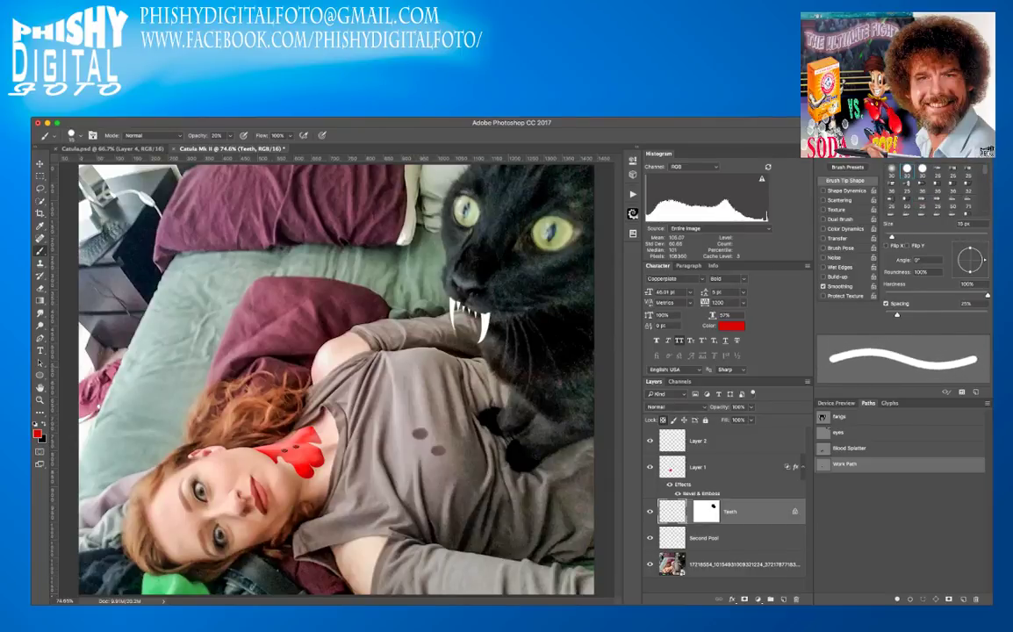
key("bracketleft")
key("bracketleft")
key("bracketleft")
key("bracketleft")
key("bracketleft")
key("bracketleft")
key("bracketleft")
key("bracketleft")
key("bracketleft")
key("bracketleft")
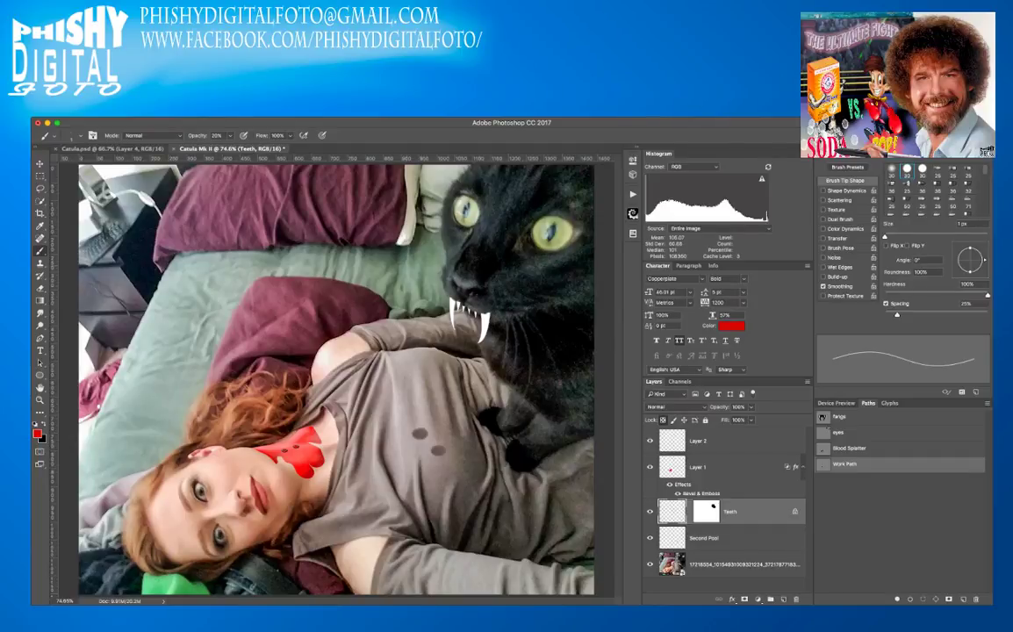
key("bracketright")
key("bracketright")
key("bracketright")
key("bracketright")
key("bracketright")
key("bracketright")
key("bracketleft")
key("bracketleft")
key("bracketleft")
key("bracketleft")
key("bracketleft")
key("bracketright")
key("bracketright")
key("bracketright")
key("bracketright")
key("bracketright")
key("bracketright")
key("bracketright")
key("bracketright")
key("bracketright")
key("bracketright")
key("bracketright")
key("bracketright")
key("bracketright")
key("bracketright")
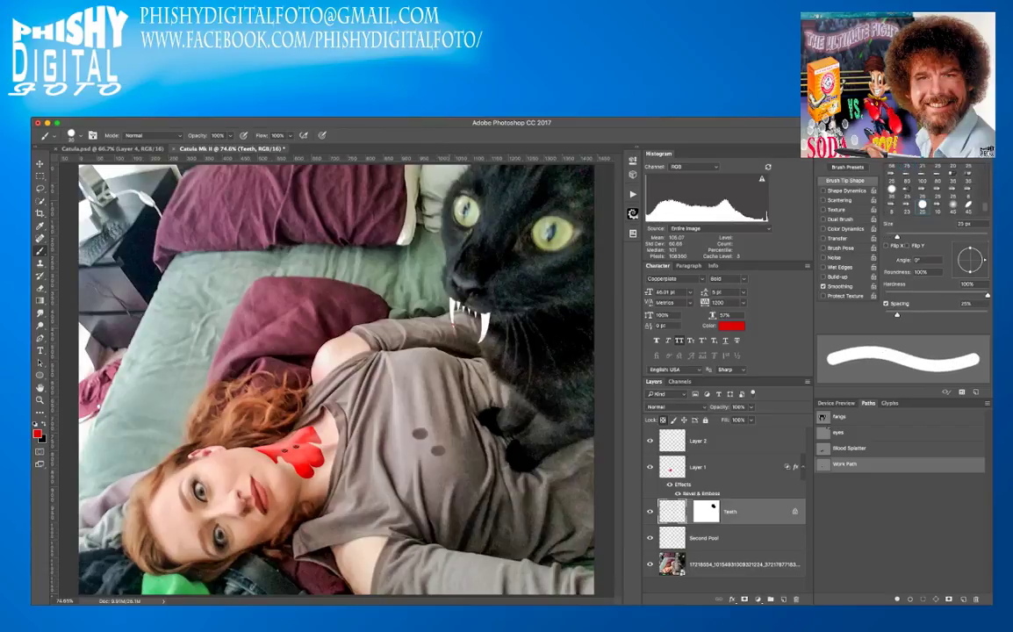
- Paint the tips of the cat's two long fangs bright red with a hard 100 px brush at 100% opacity
key("bracketright")
key("bracketright")
key("bracketright")
left_click(446, 321)
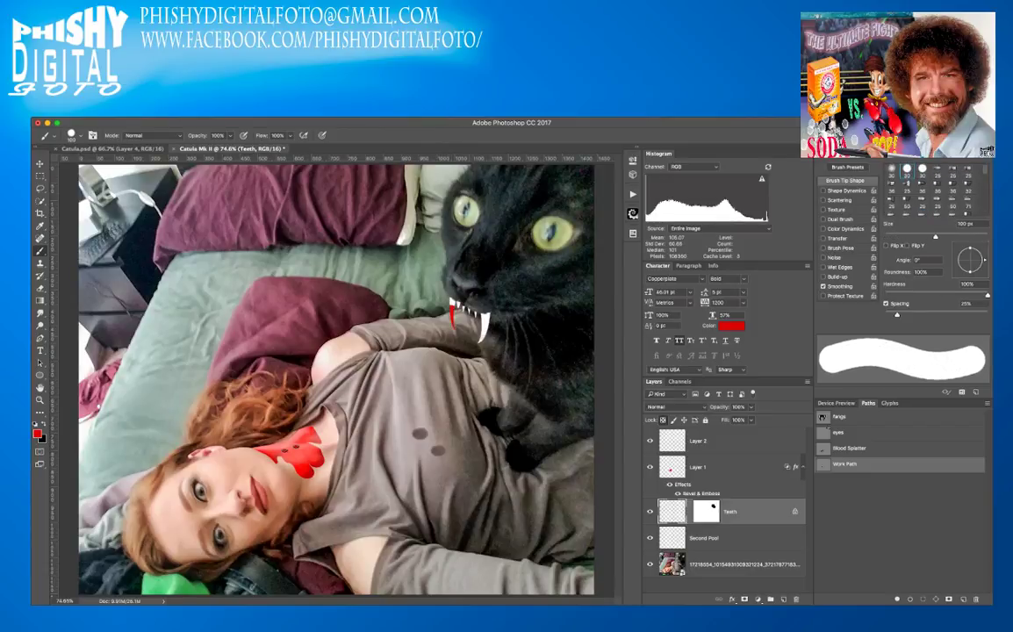
left_click(482, 332)
key("h")
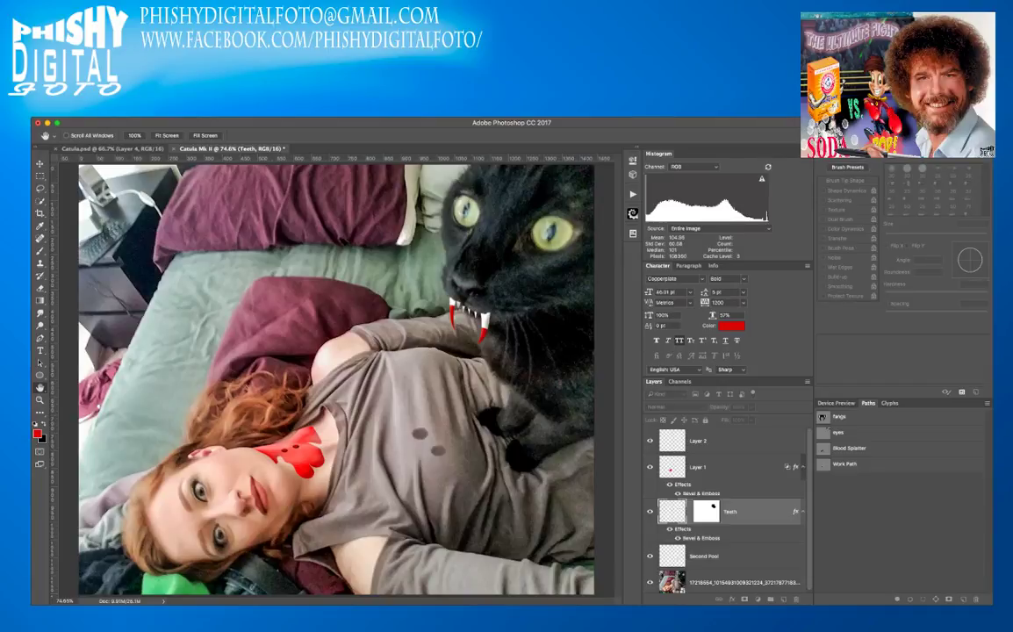
- Select the eyes path, then rename Layer 1 to SPLATTER and Layer 2 to holes
key("Return")
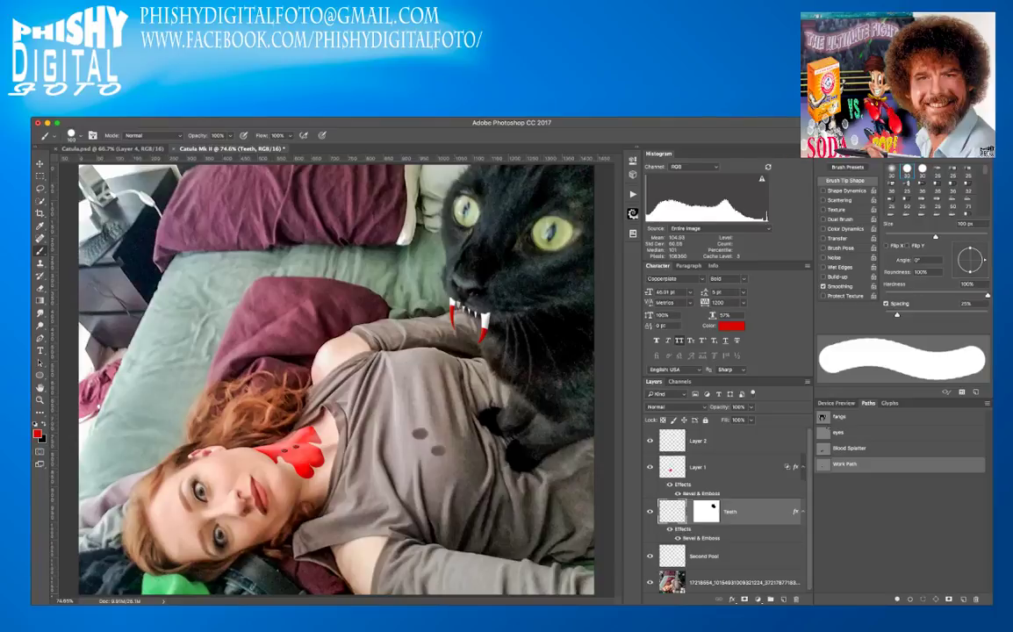
left_click(856, 432)
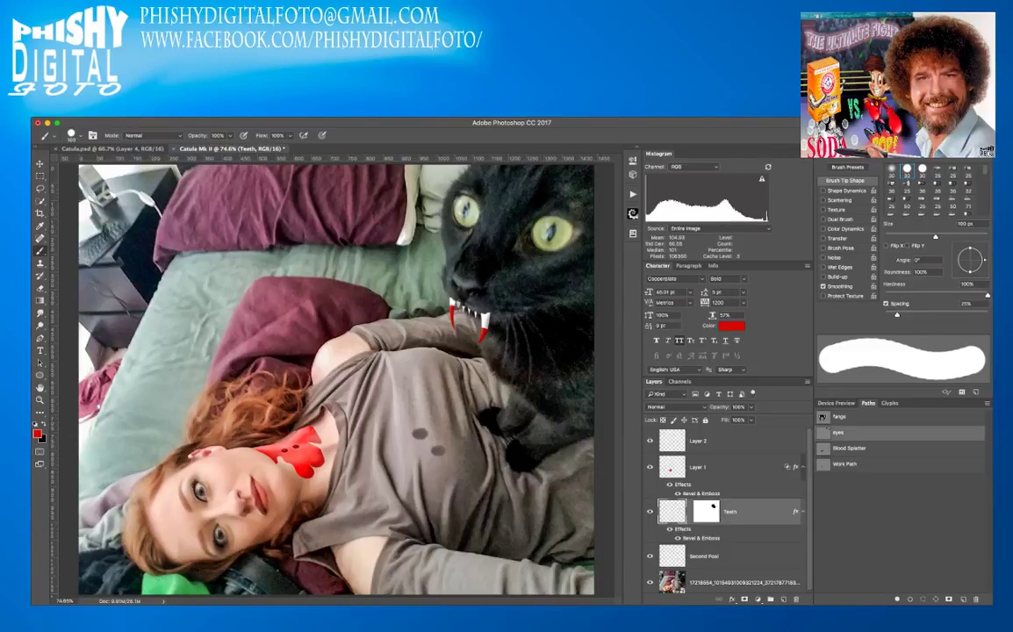
left_click(716, 441)
double_click(698, 467)
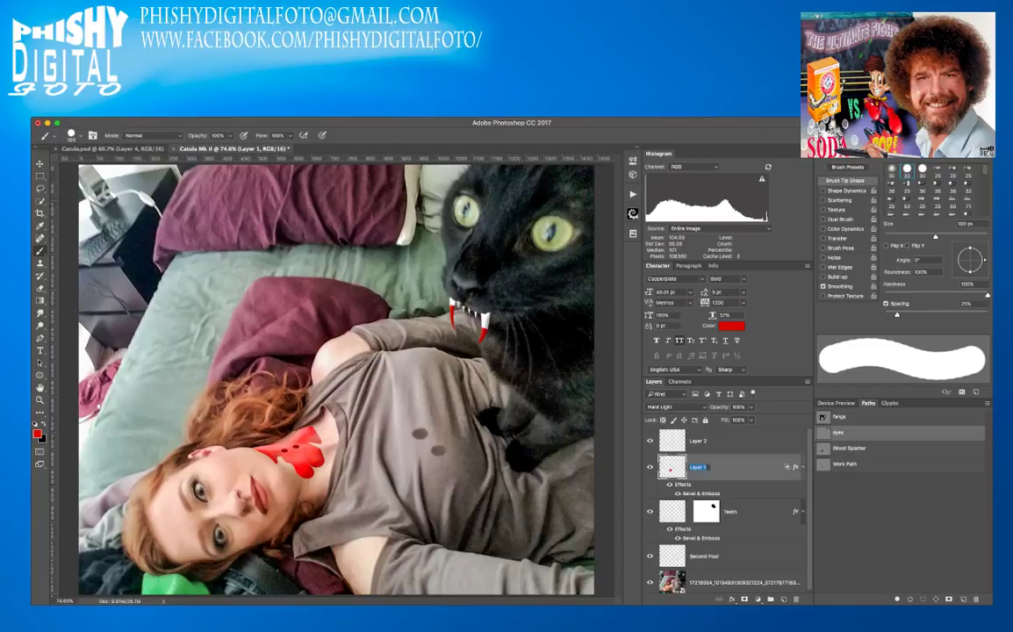
type("B")
type("PLATTER")
key("Return")
double_click(698, 441)
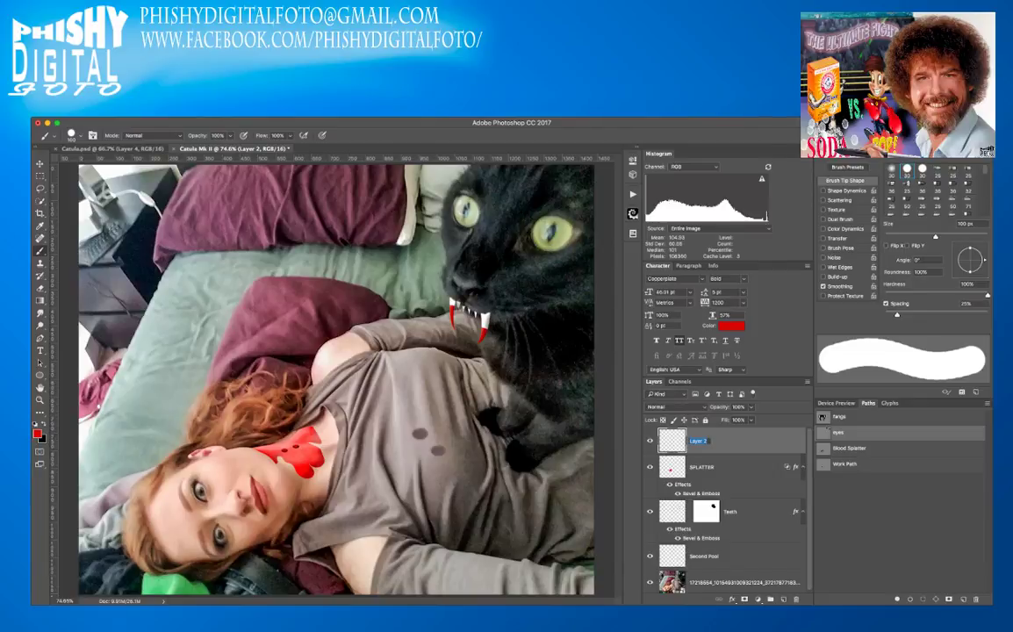
type("holes")
key("Return")
- Add a new layer above the holes layer and name it eyes
left_click(784, 600)
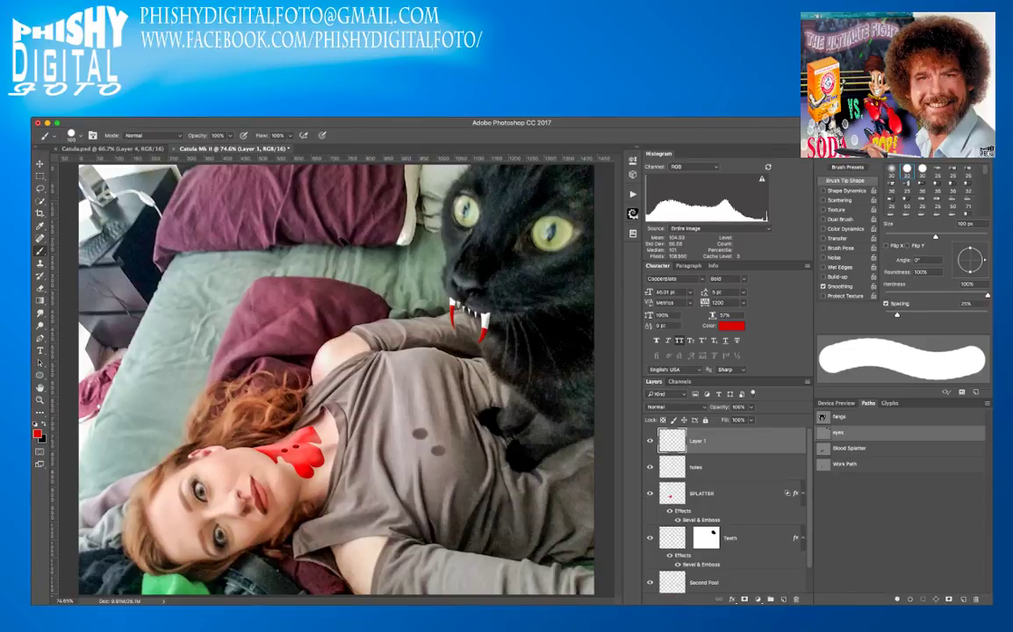
double_click(698, 441)
type("eyes")
key("Return")
- Fill the eyes path with bright red, set the layer's blending mode to Color, and compare it with the original eyes
left_click(898, 600)
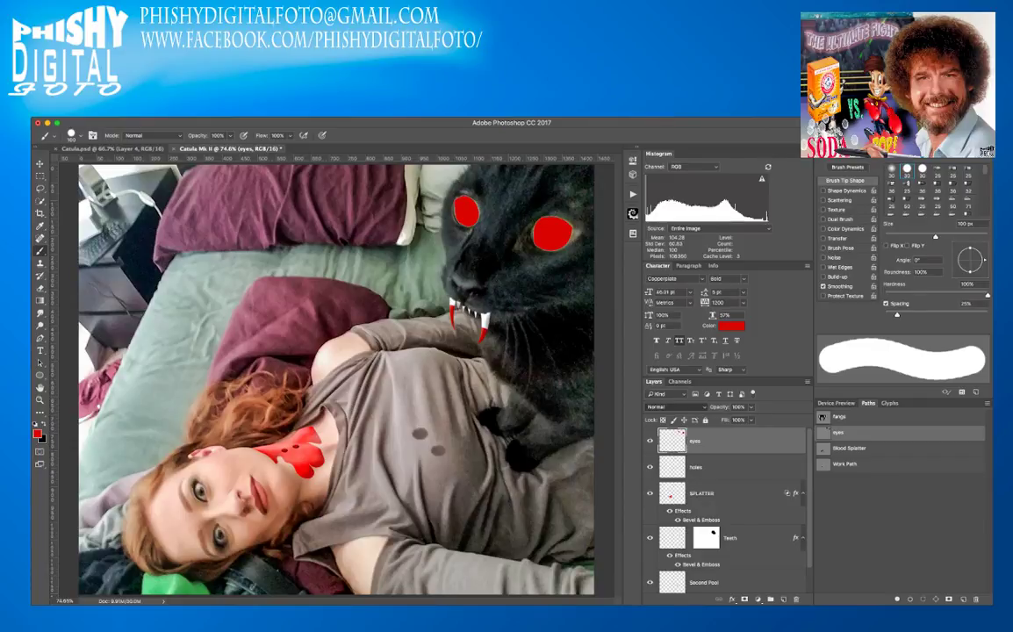
key("shift+alt+c")
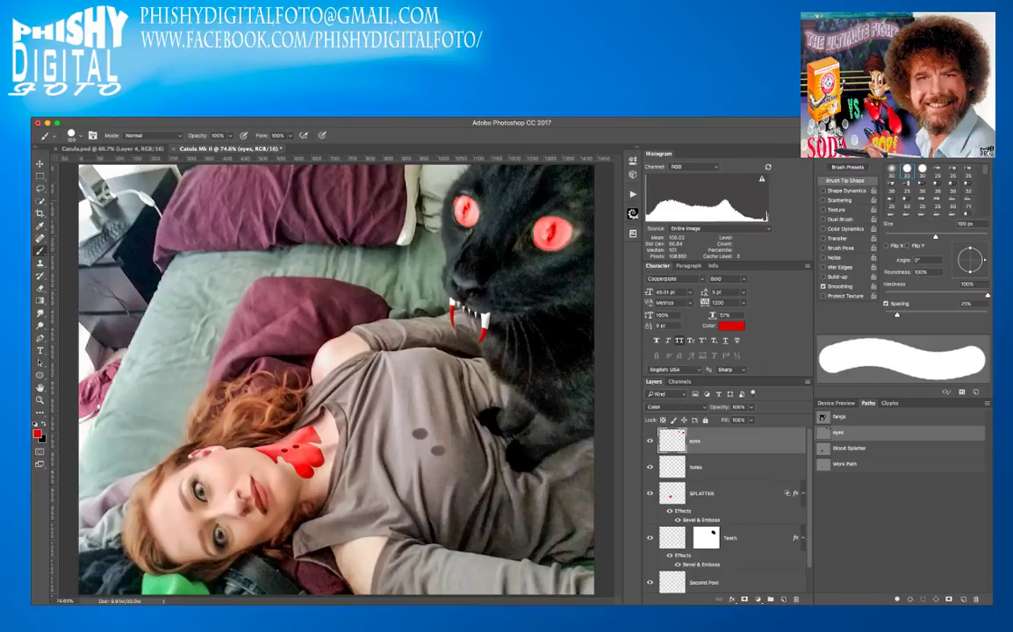
left_click(650, 441)
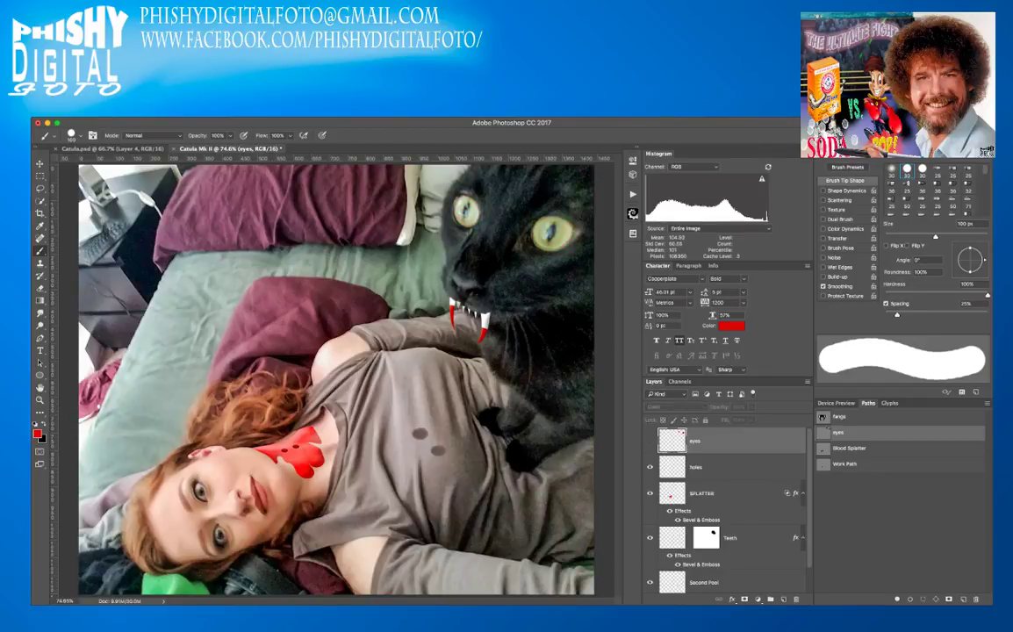
key("ctrl+comma")
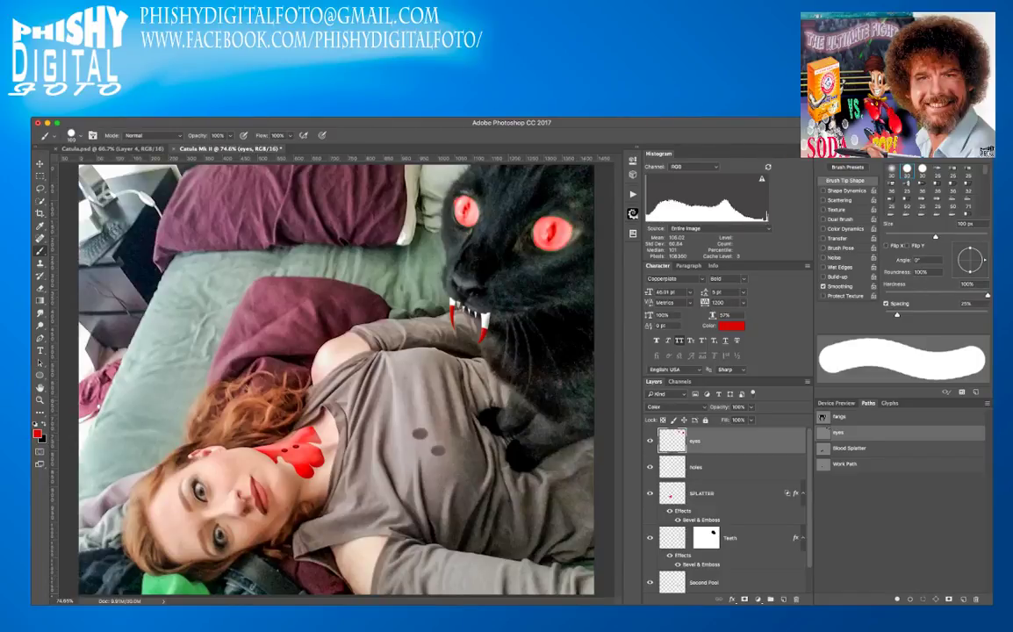
- Add a new layer above eyes, load the eyes path as a selection, and set the foreground colour to yellow
key("alt+shift+super+n")
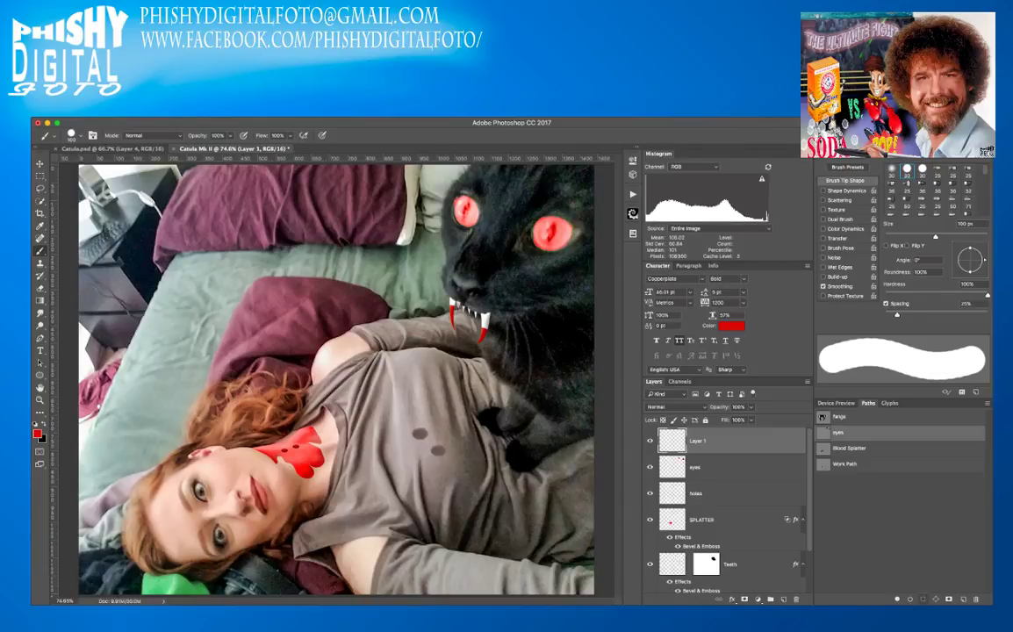
key("super+Return")
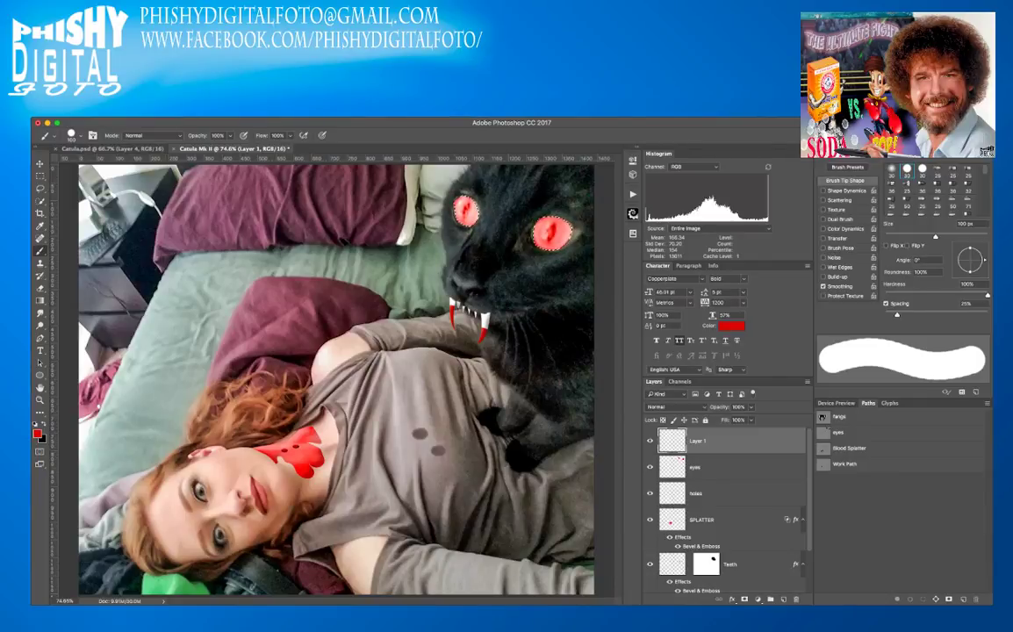
key("i")
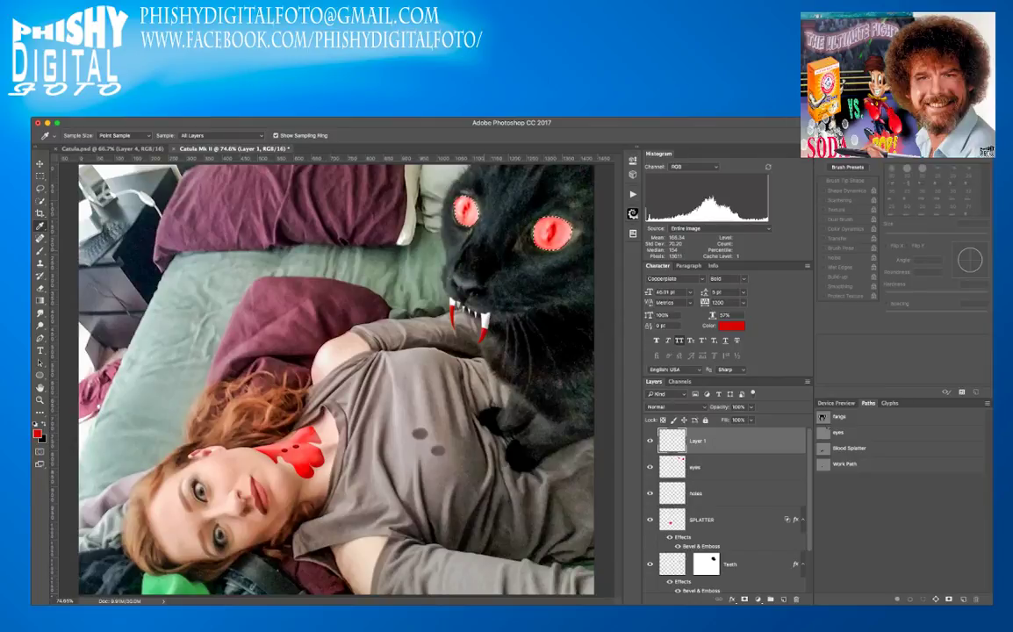
key("Return")
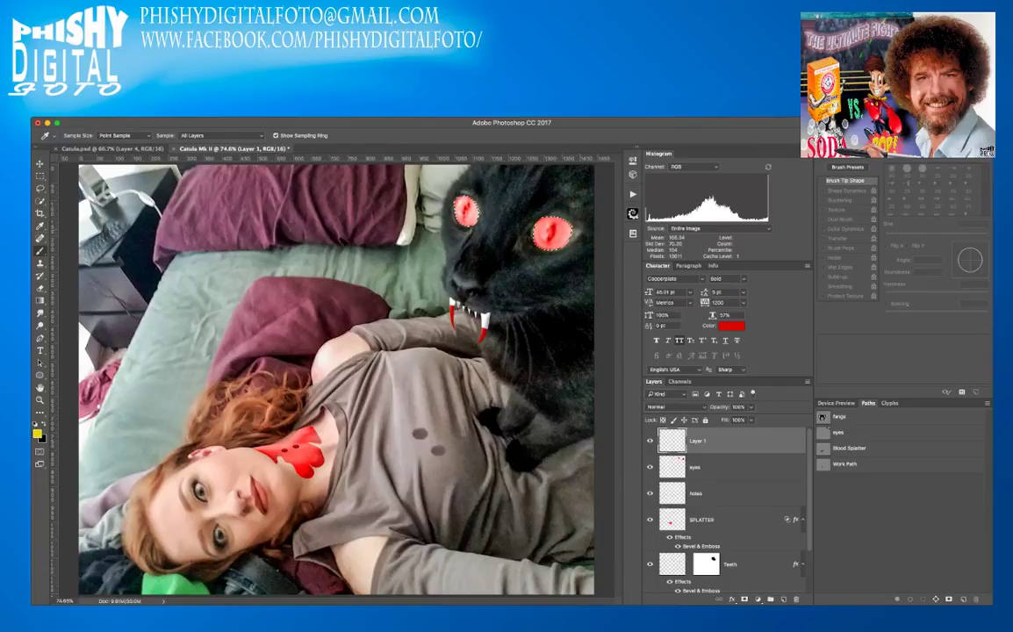
- Paint a yellow stripe down the middle of each of the cat's eyes with a hard 25 px brush
key("bracketleft")
key("bracketleft")
key("bracketleft")
key("bracketleft")
key("bracketleft")
key("bracketleft")
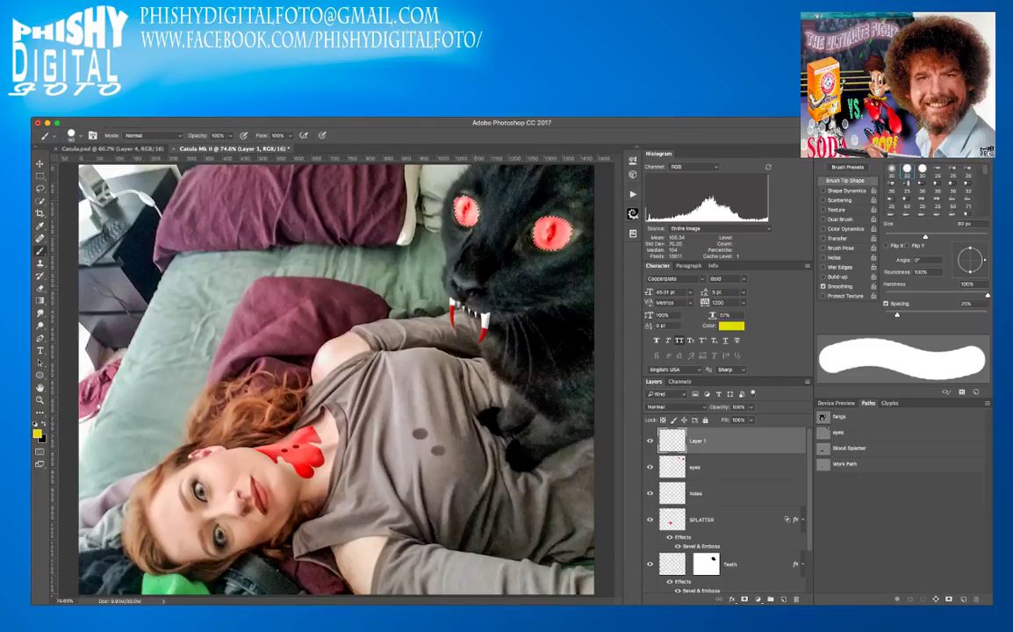
key("bracketleft")
key("bracketleft")
key("bracketleft")
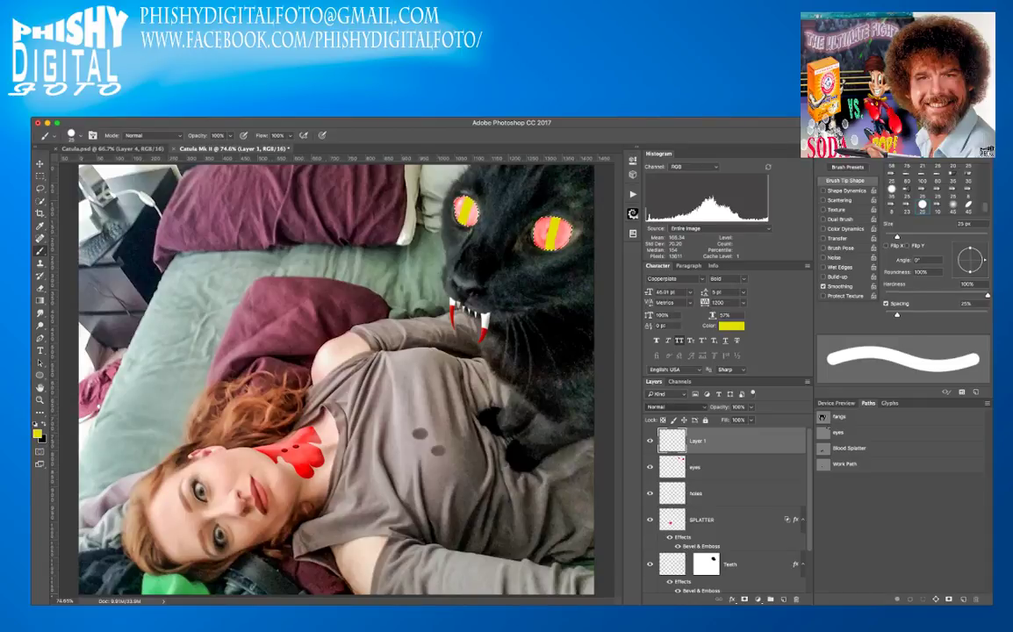
- Try out the Screen and Lighten blending modes on the yellow stripes' layer
key("alt+shift+s")
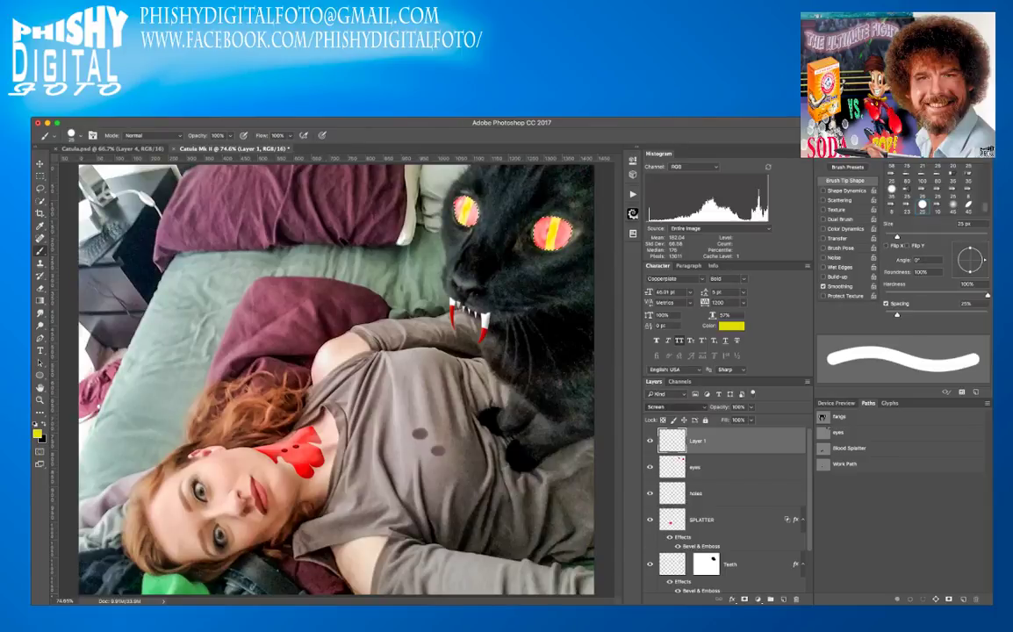
key("alt+shift+g")
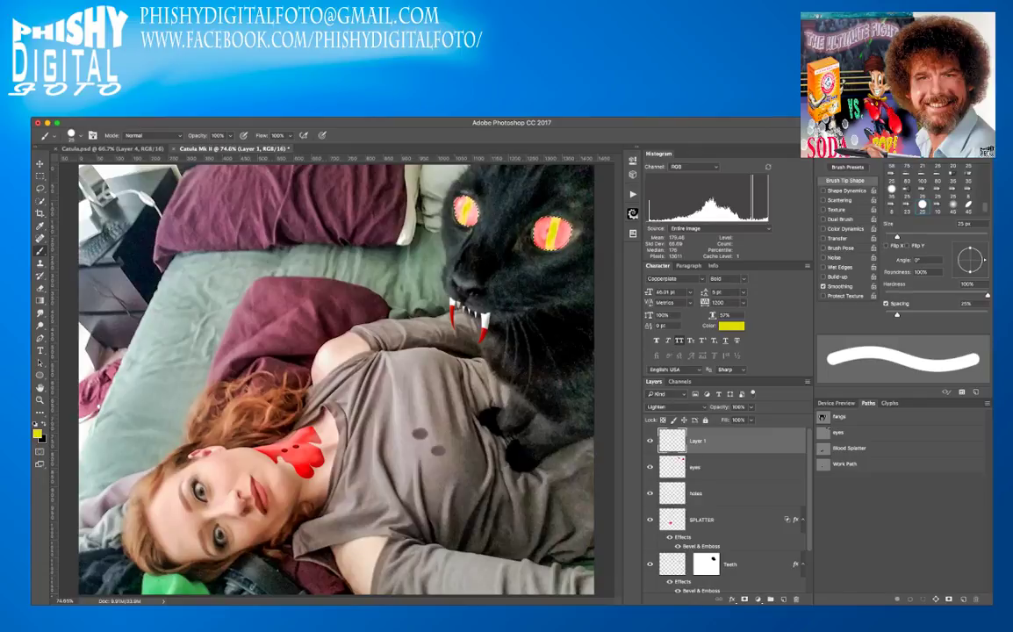
key("alt+shift+i")
key("alt+shift+q")
- Compare further blending modes for the yellow stripes' layer, settle on Vivid Light, and soften the stripes into a glow
key("m")
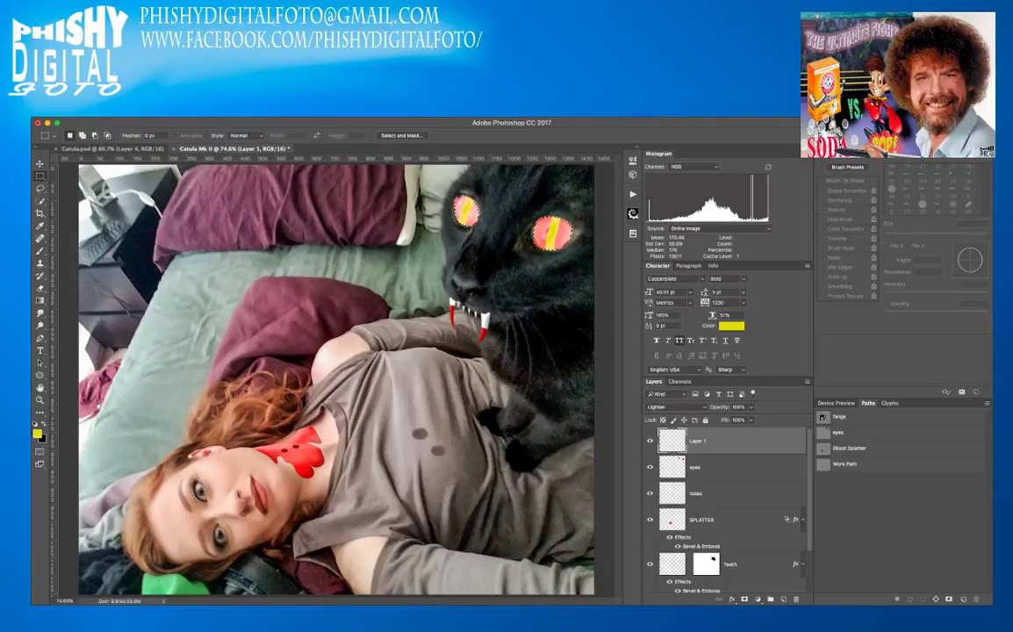
key("shift+plus")
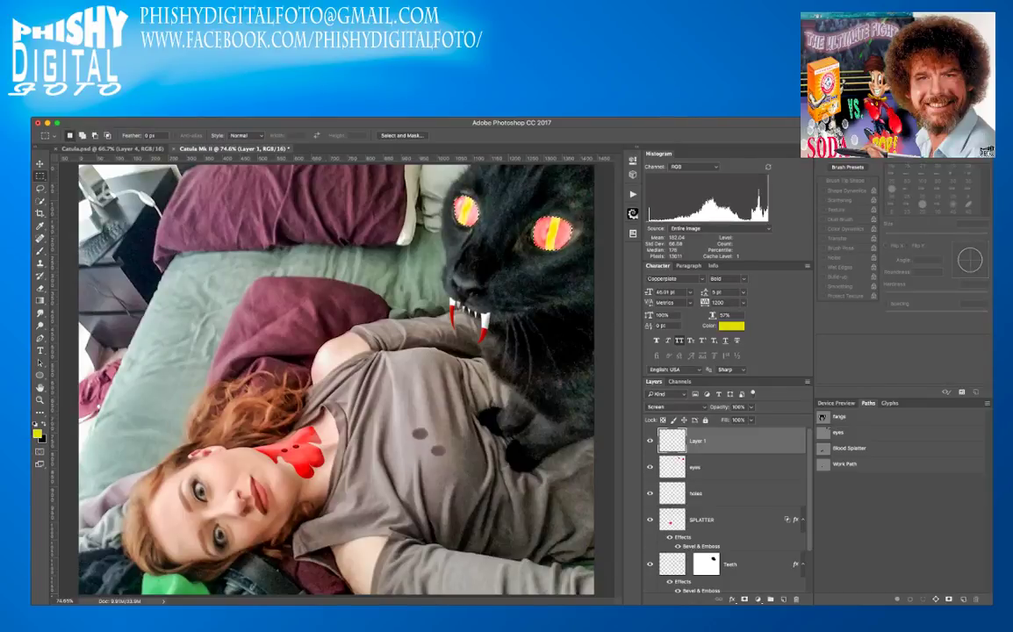
key("shift+plus")
key("shift+plus")
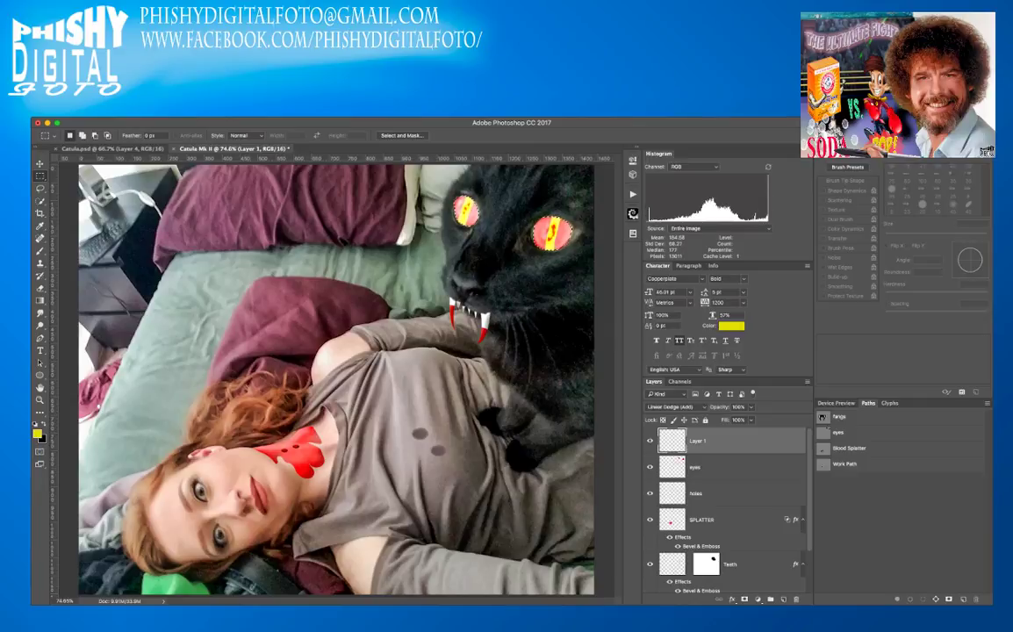
key("shift+plus")
key("shift+plus")
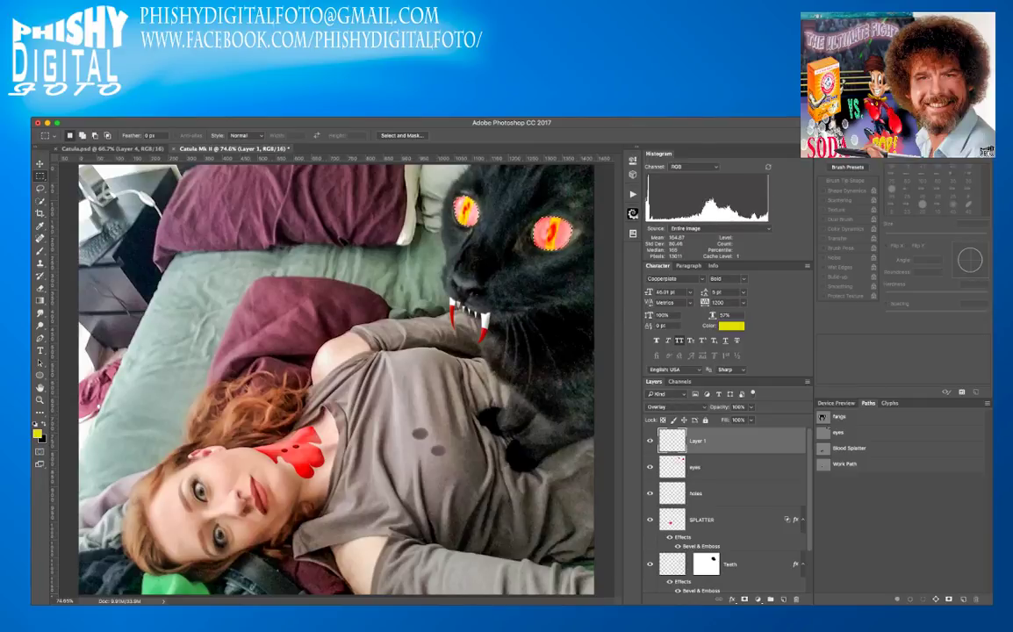
key("shift+plus")
key("shift+plus")
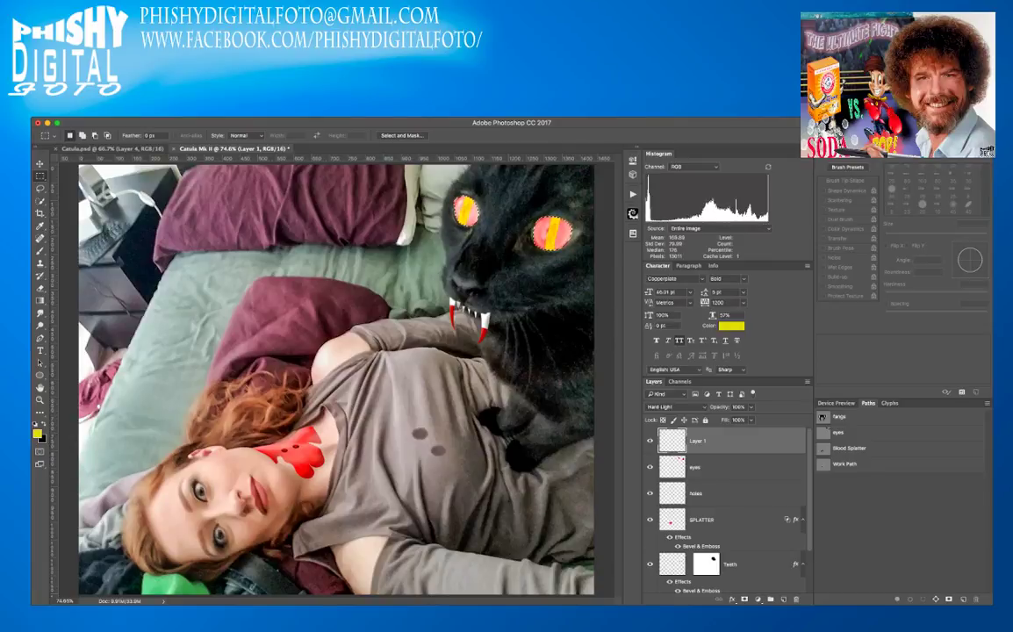
key("shift+plus")
key("shift+plus")
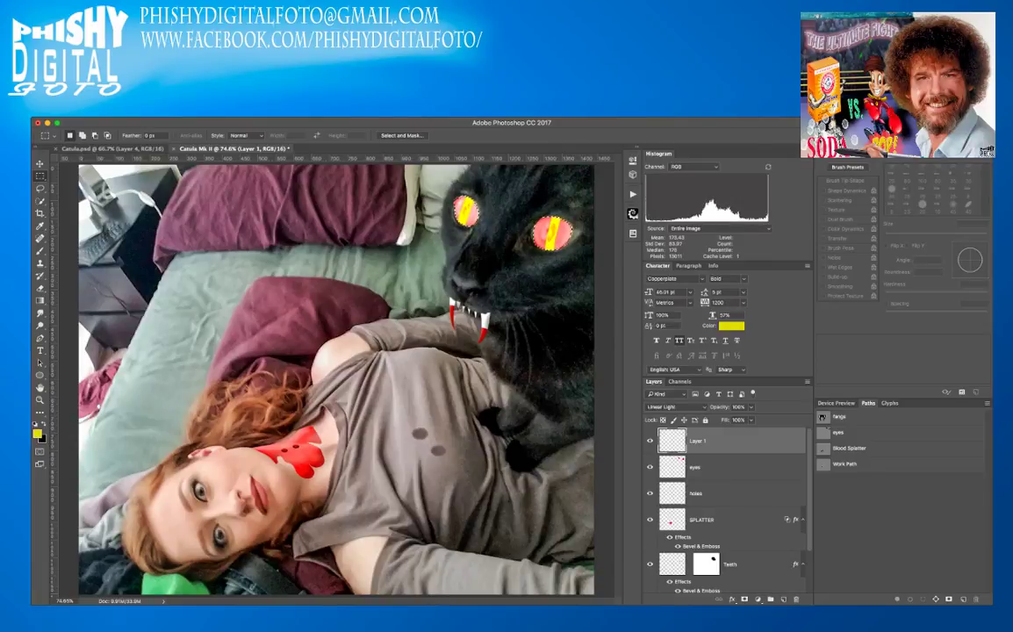
key("shift+minus")
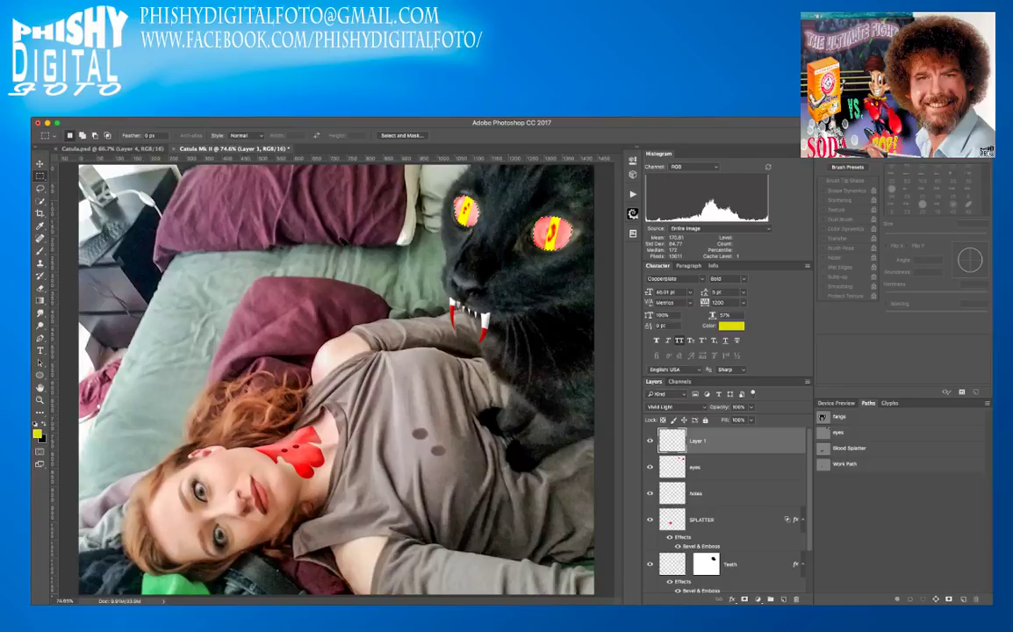
key("space")
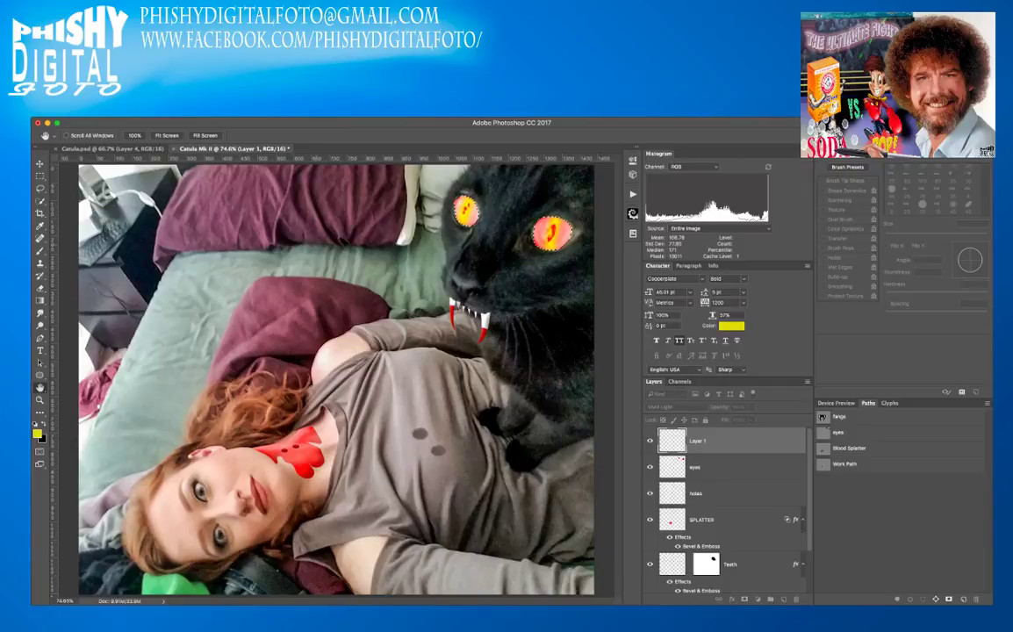
key("m")
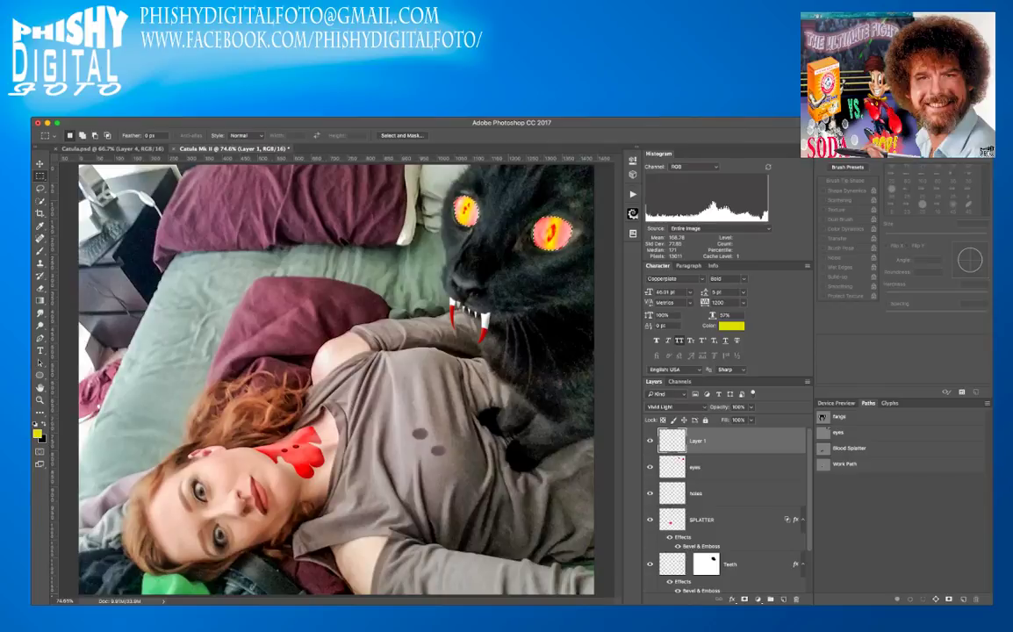
- Hide every layer from Layer 1 down to Teeth and make the original photo layer active
left_click_drag(650, 440, 649, 565)
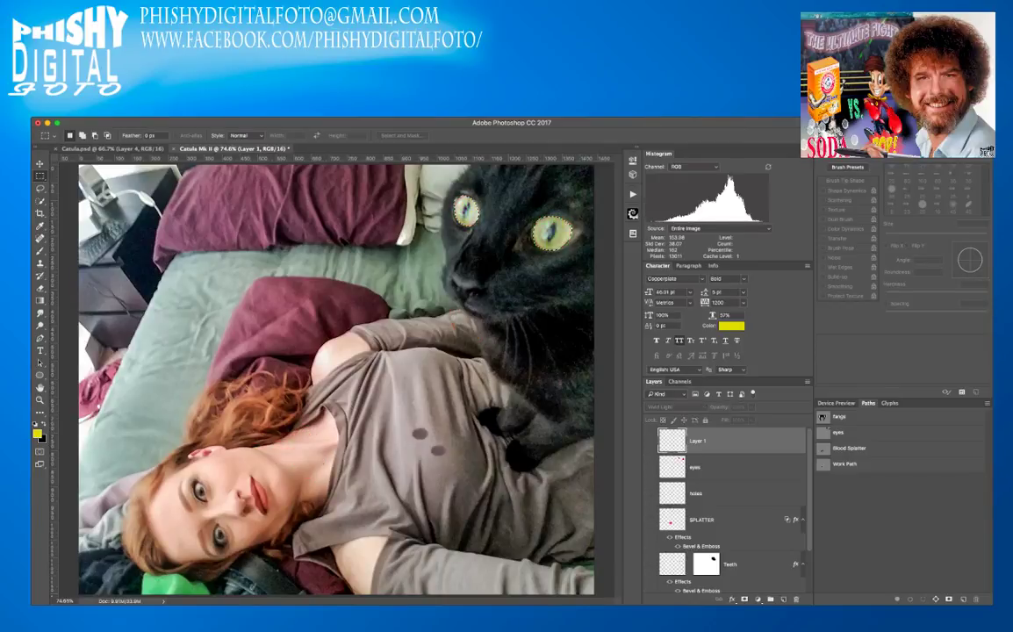
scroll(728, 509, "down", 3)
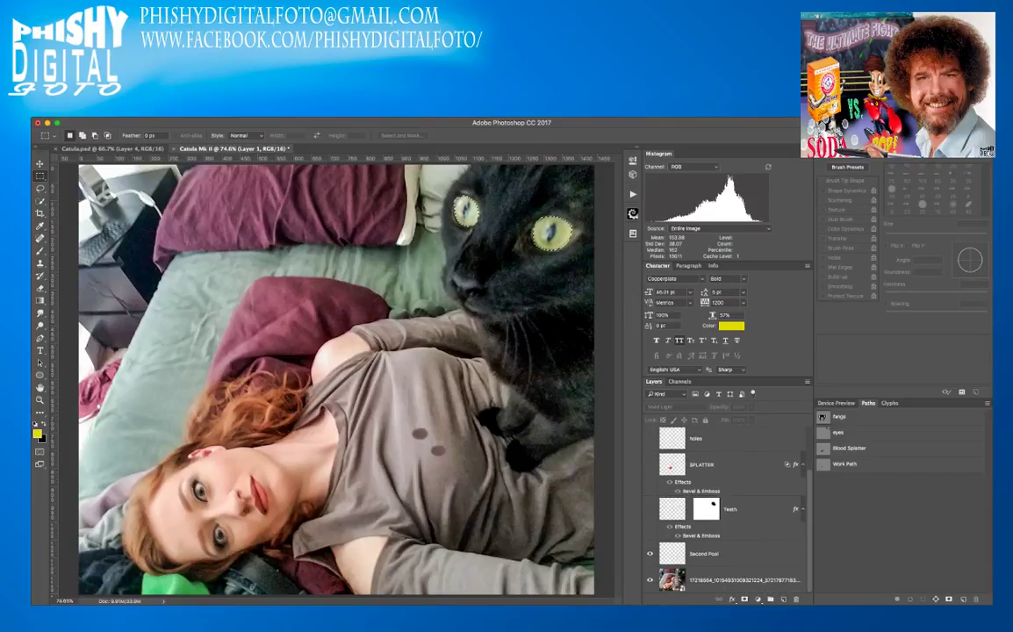
left_click(724, 581)
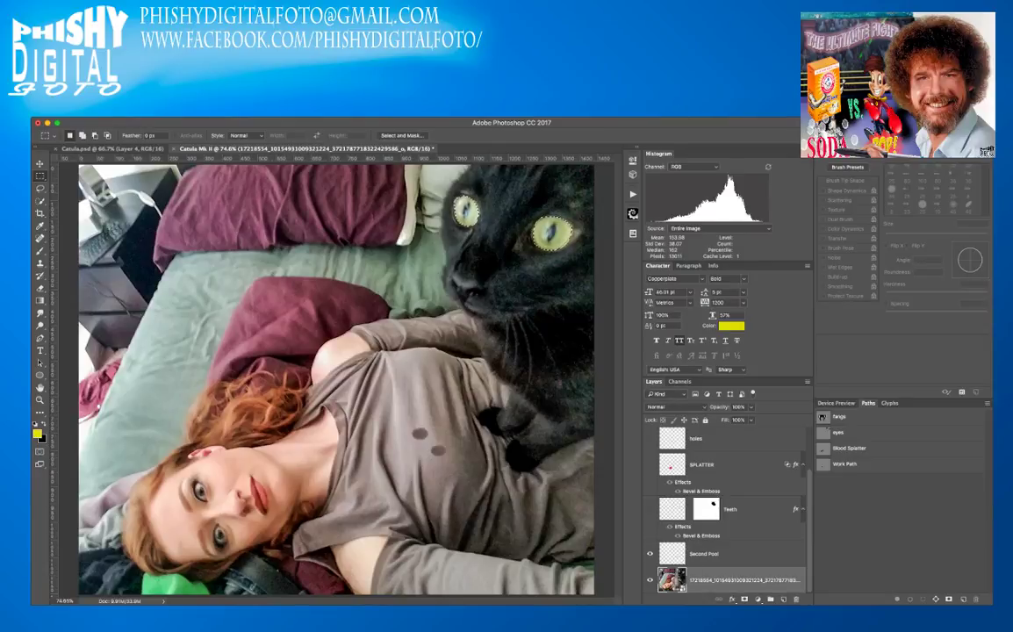
- Add the skin of the woman's face, neck, arm and shoulder to the cat-eye selection with the Quick Selection tool
key("w")
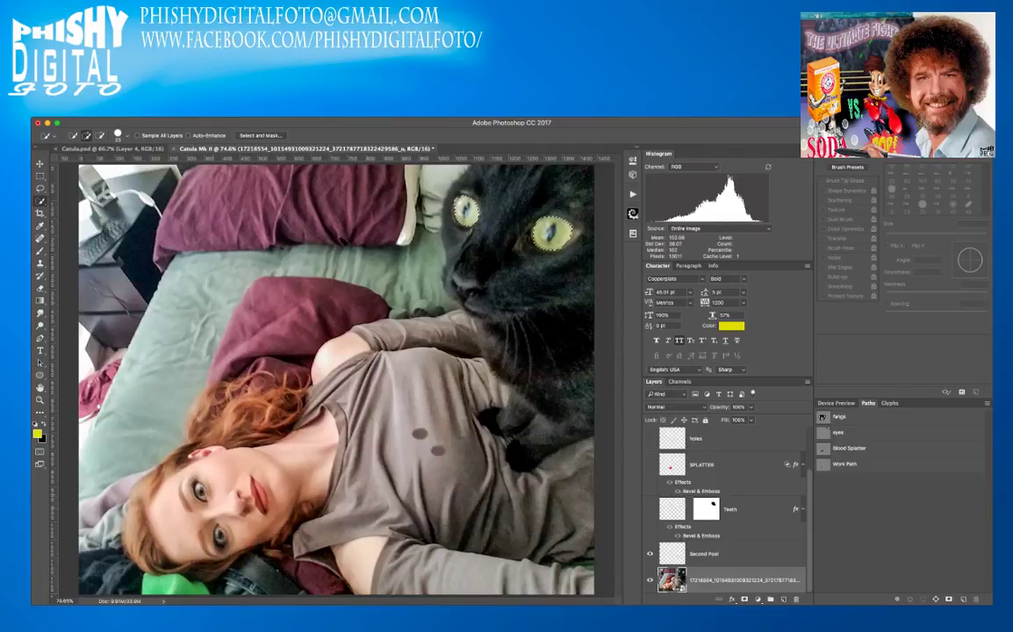
mouse_move(163, 450)
left_mouse_down()
mouse_move(169, 421)
mouse_move(302, 382)
left_mouse_up()
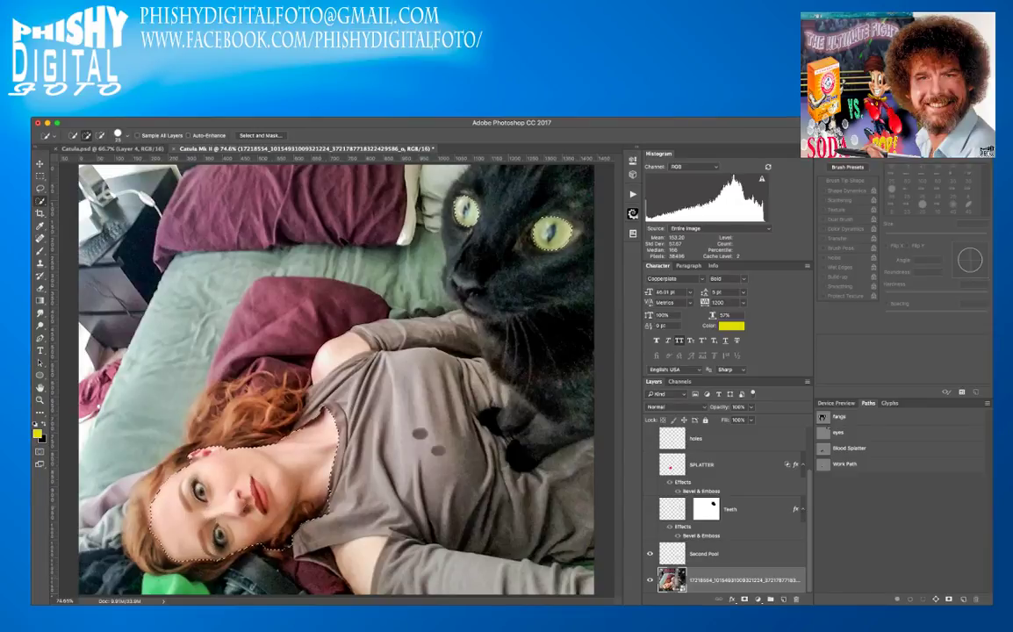
left_click_drag(353, 554, 362, 575)
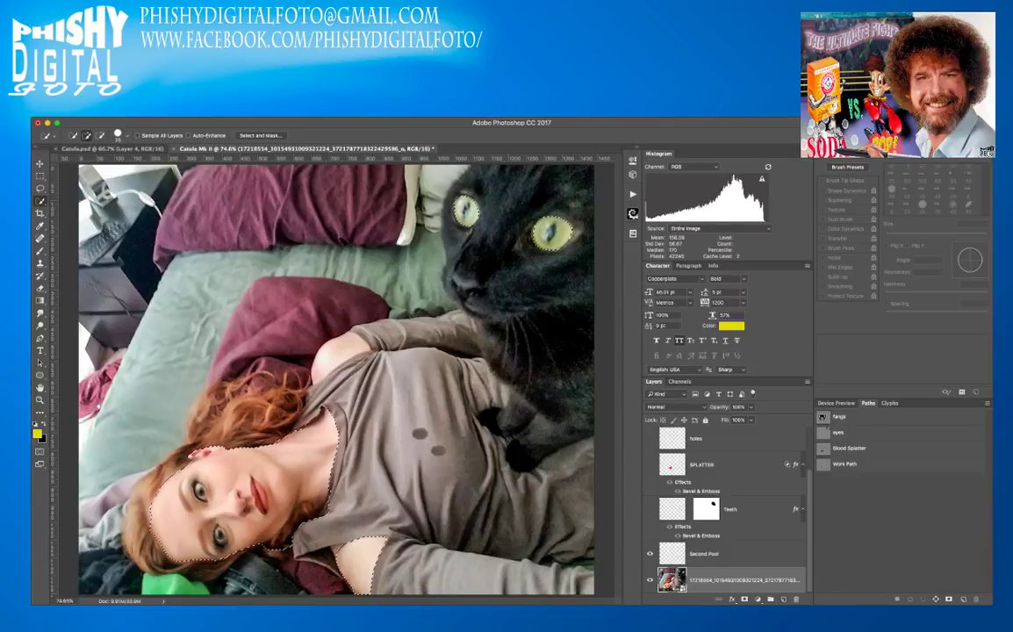
left_click_drag(330, 364, 349, 348)
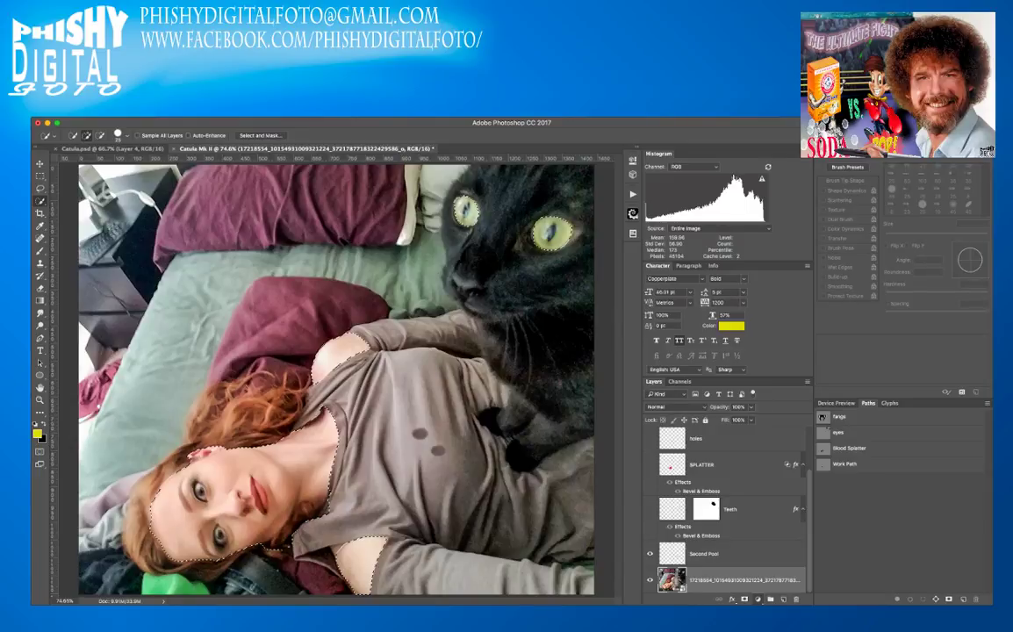
- Add a Vibrance adjustment layer masked to the selected skin and cat's eyes, and make the woman's skin paler
left_click(758, 599)
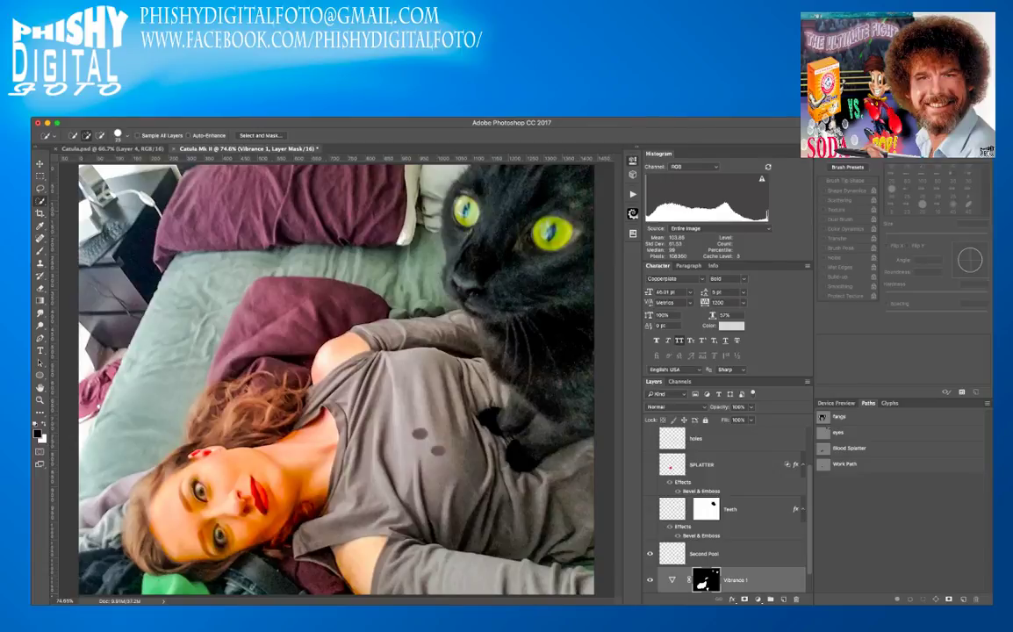
key("super+i")
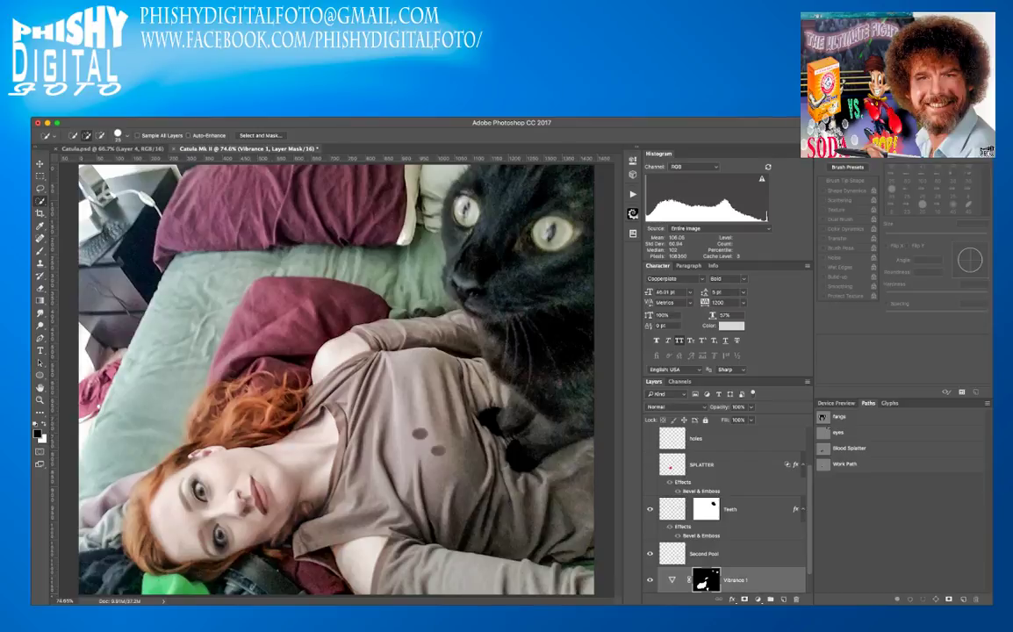
- Paint the cat's eyes out of the Vibrance adjustment layer's mask with a black 50 px brush, then return to the image view
scroll(729, 501, "up", 3)
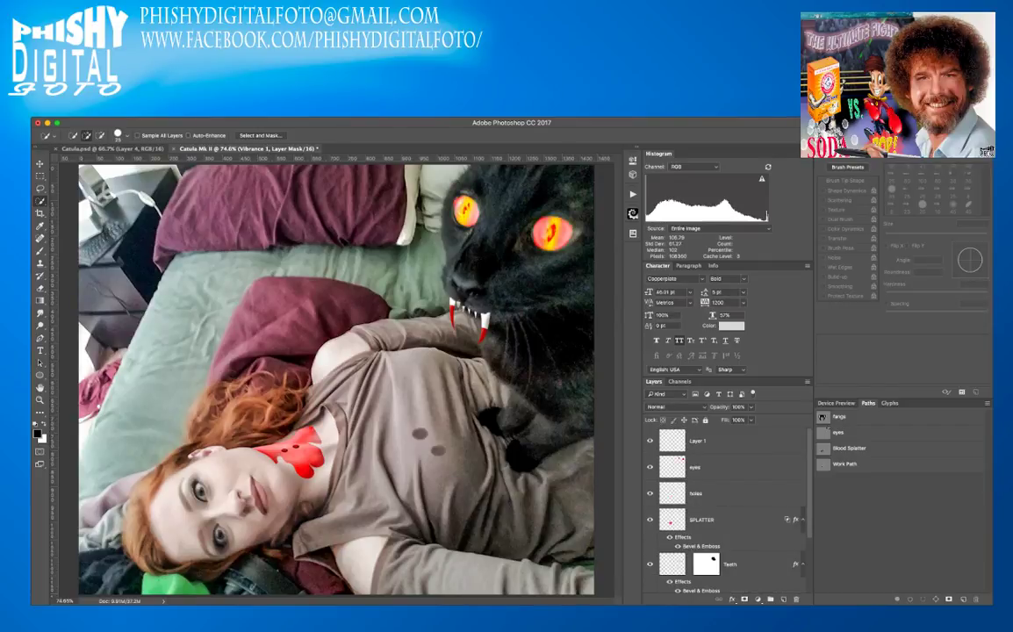
scroll(729, 509, "down", 3)
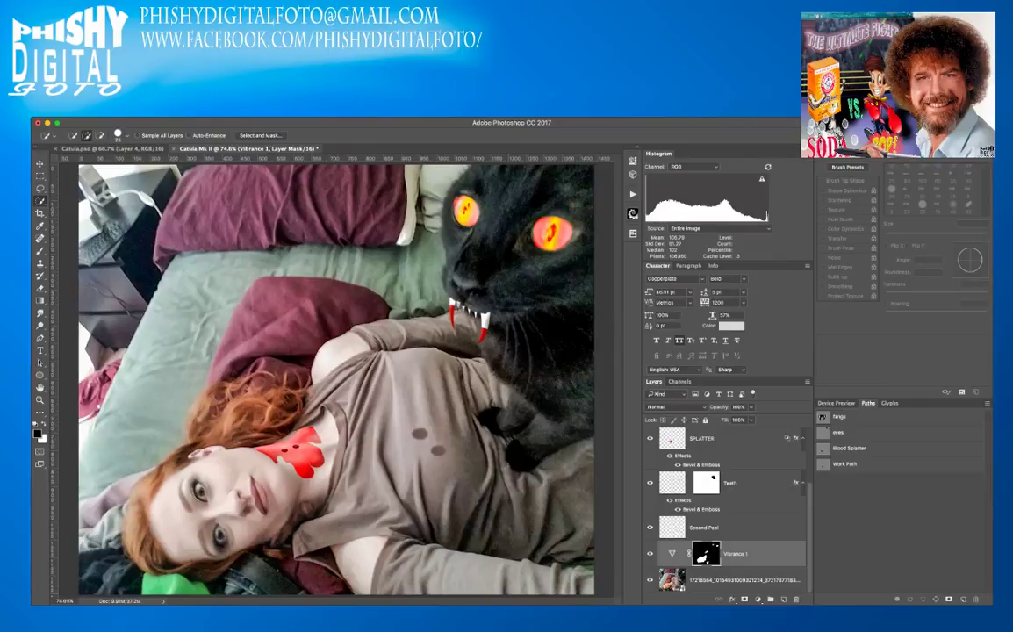
left_click(706, 554, "alt")
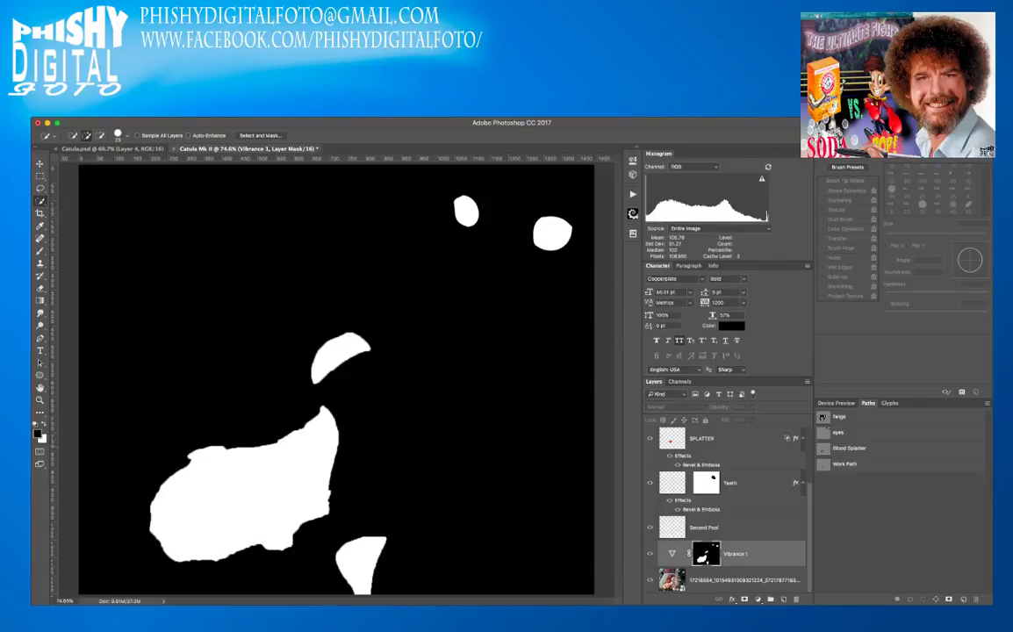
key("b")
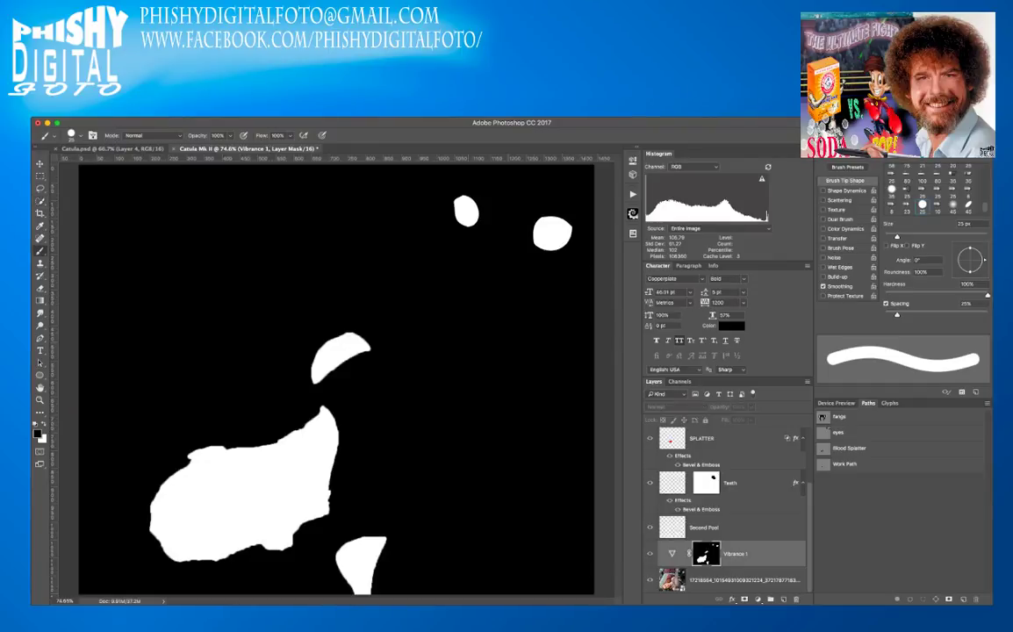
key("bracketright")
key("bracketright")
key("bracketright")
key("bracketright")
key("bracketright")
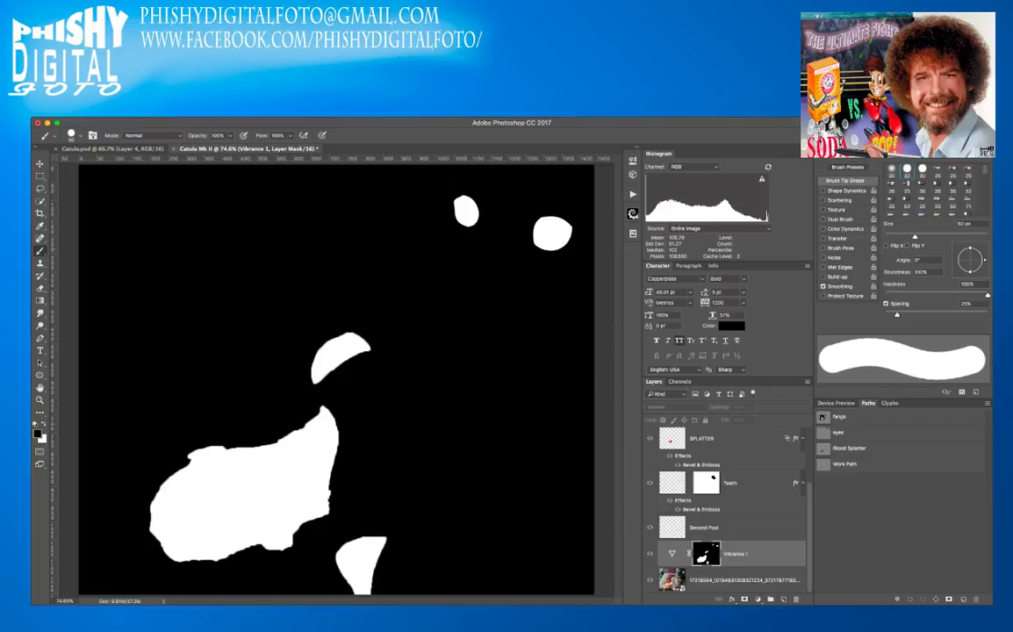
mouse_move(460, 200)
left_mouse_down()
mouse_move(469, 216)
mouse_move(465, 207)
left_mouse_up()
left_click(463, 223)
left_click_drag(544, 234, 563, 225)
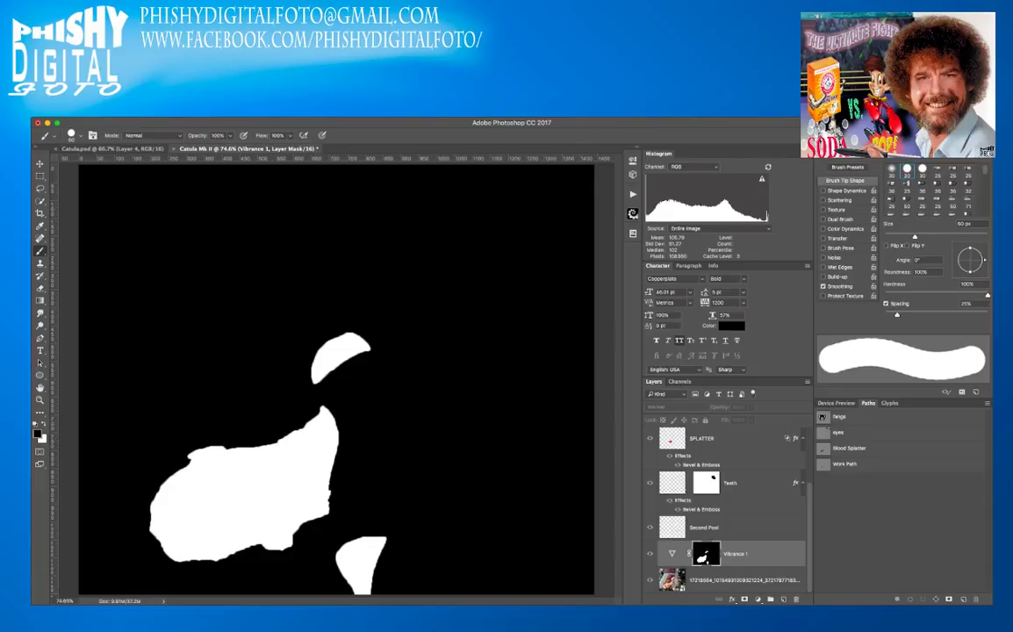
left_click(706, 554, "alt")
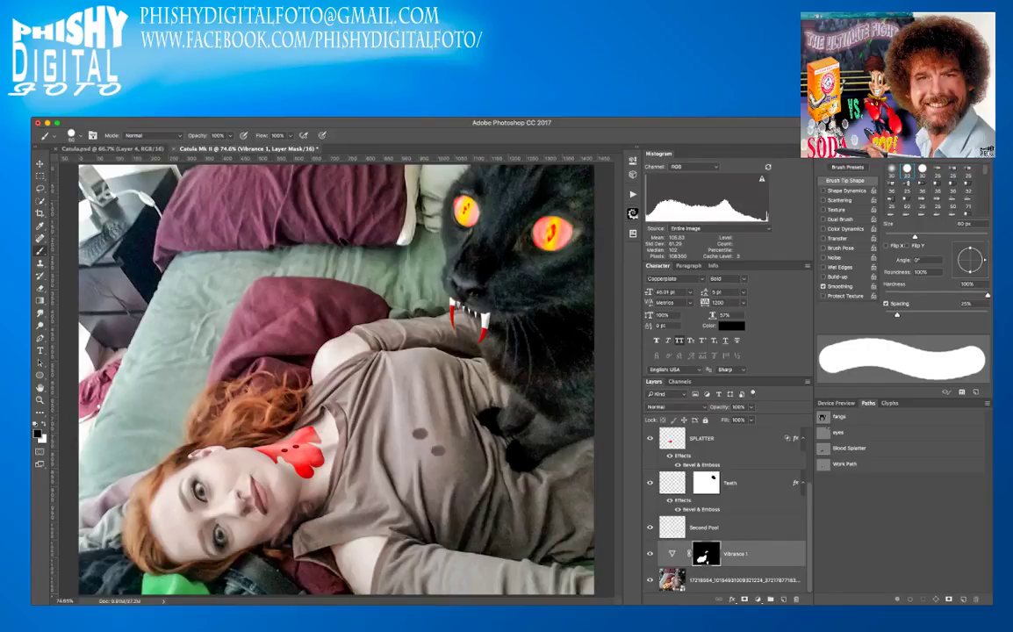
- Look through the layer style presets and try one with gradient and pattern overlays on Layer 1
scroll(726, 510, "up", 3)
left_click(716, 441)
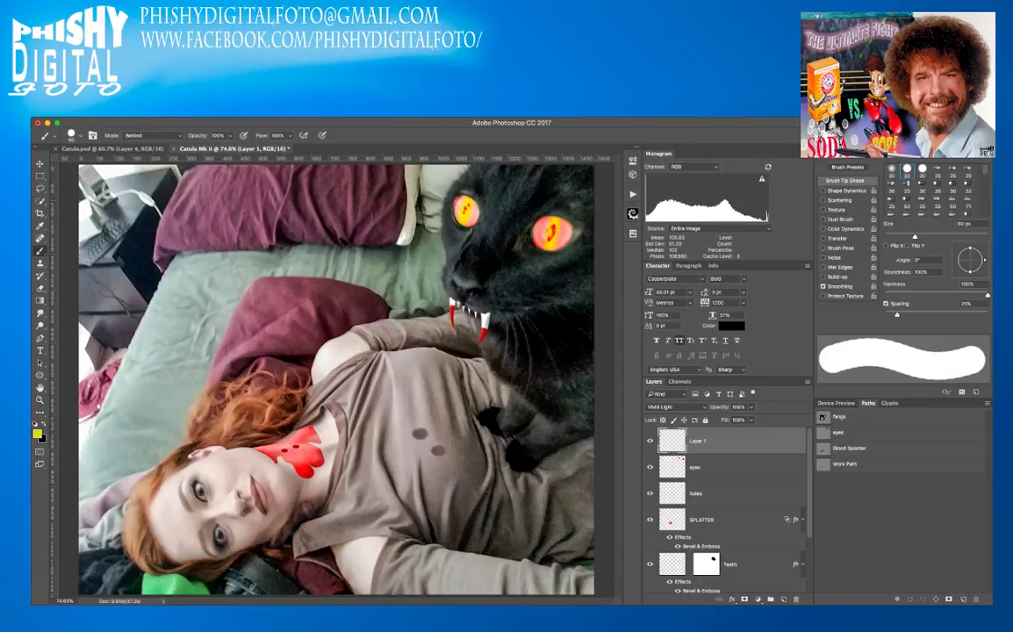
left_click(878, 154)
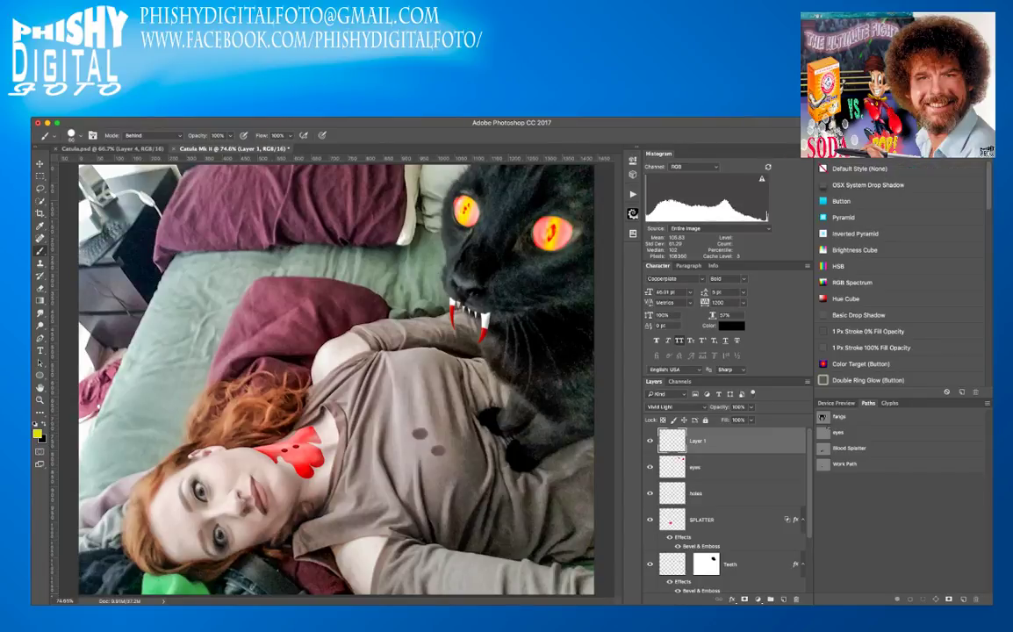
scroll(904, 273, "down", 2)
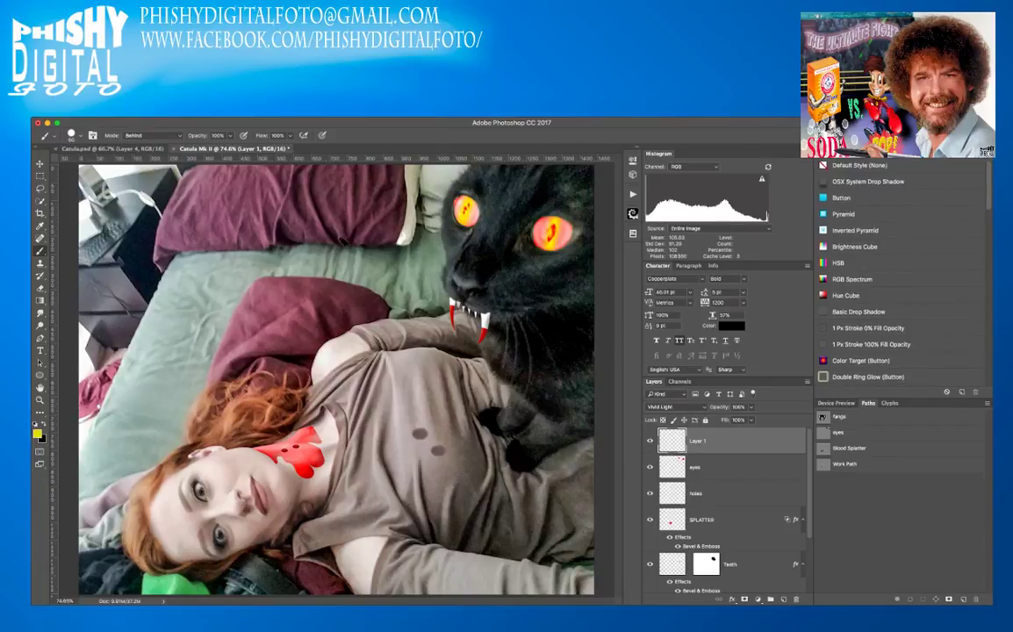
scroll(904, 272, "down", 3)
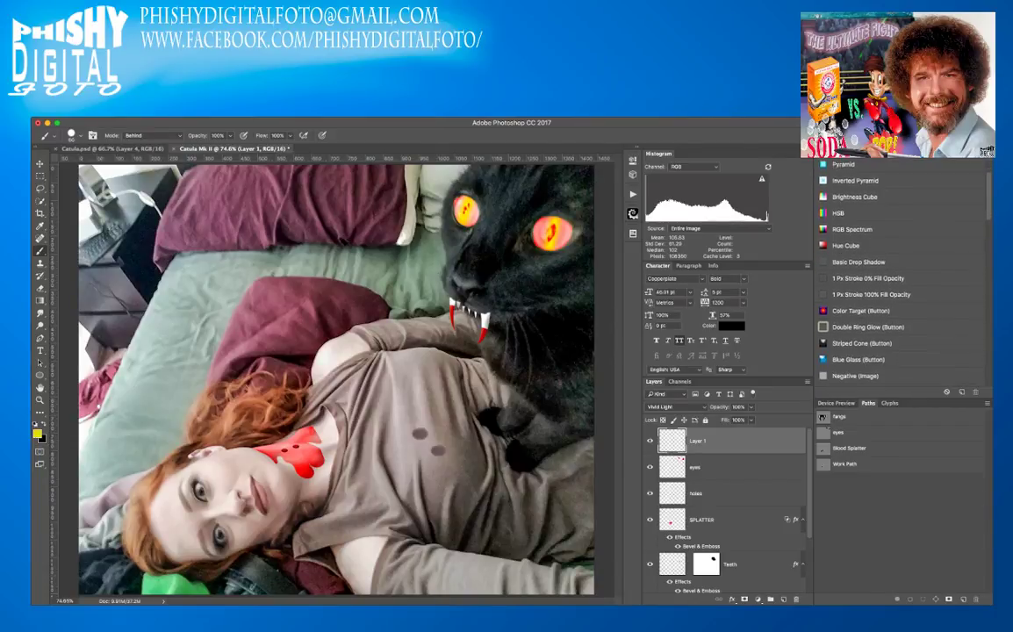
scroll(904, 272, "down", 2)
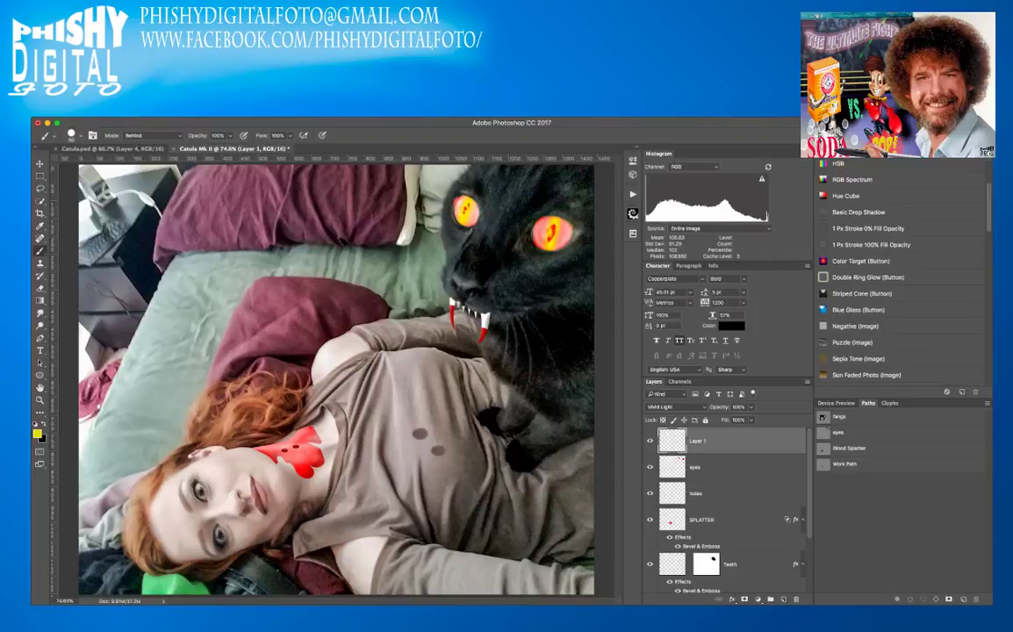
scroll(904, 272, "down", 2)
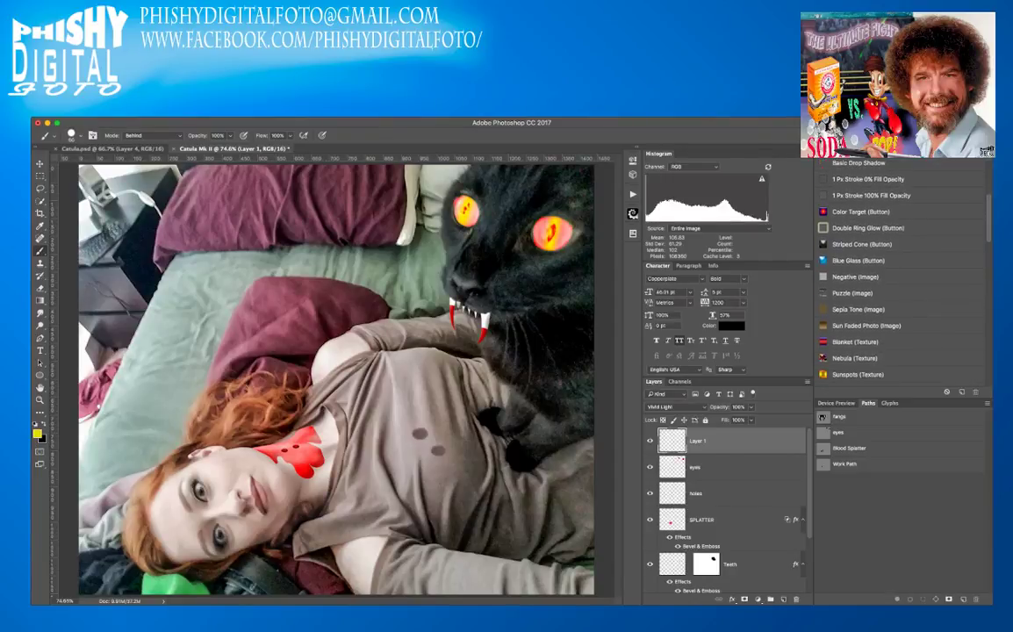
scroll(905, 272, "down", 1)
scroll(905, 272, "down", 7)
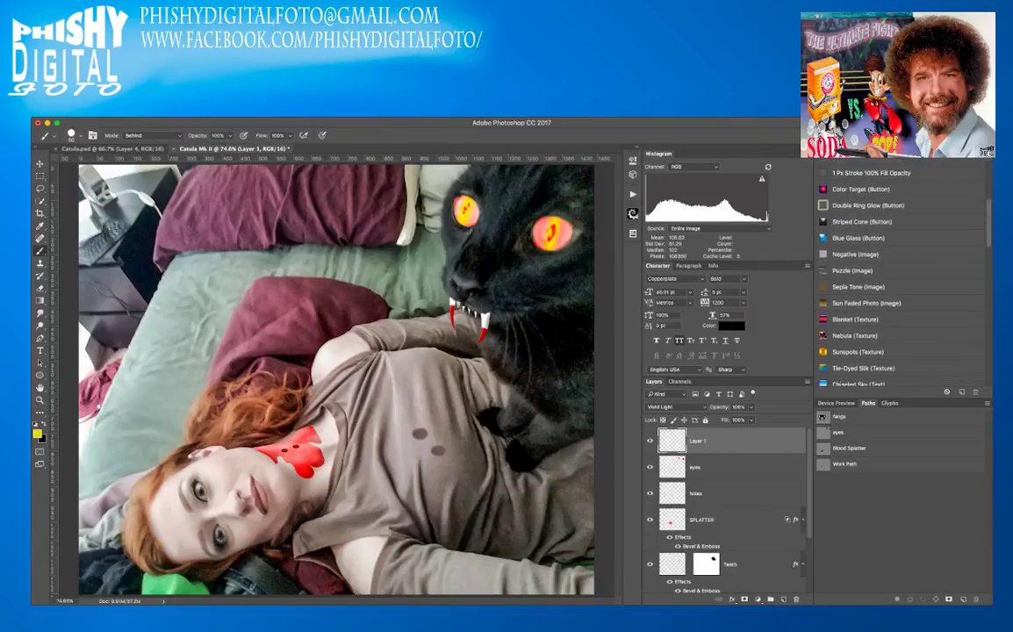
scroll(904, 272, "down", 3)
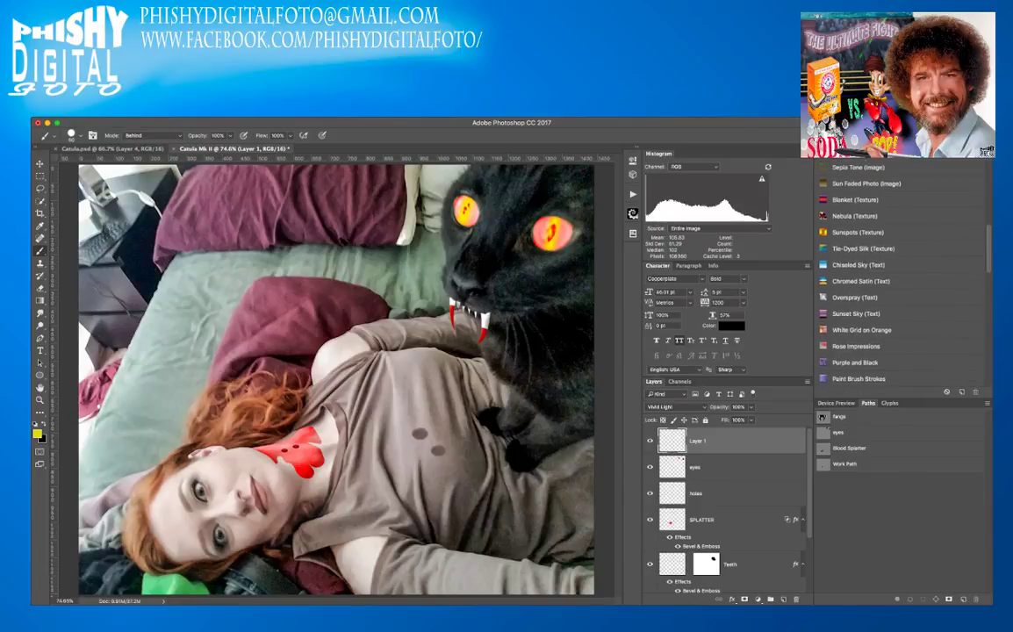
scroll(904, 272, "down", 5)
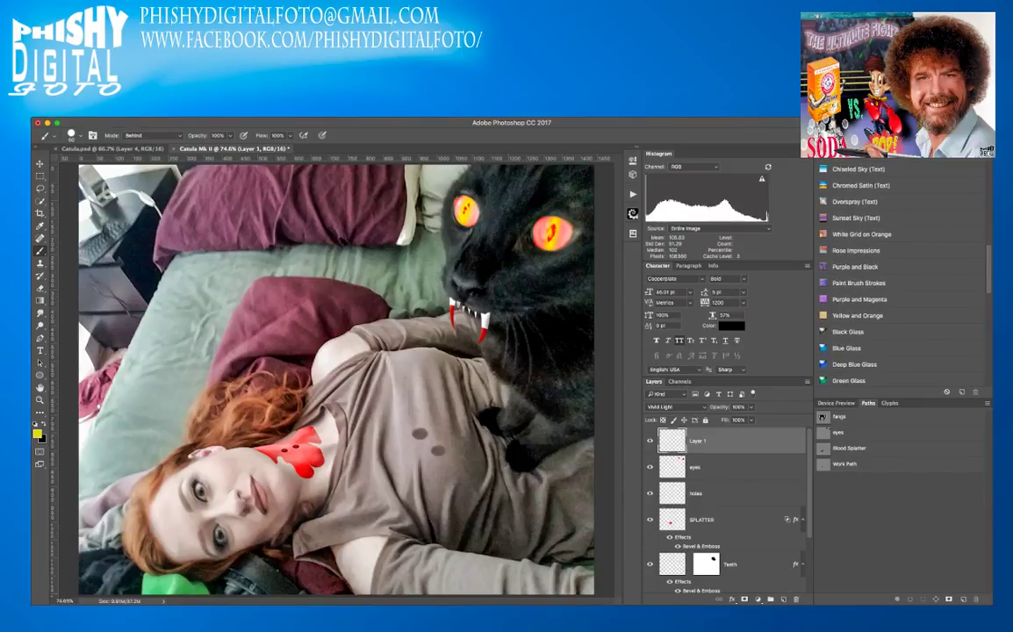
scroll(905, 272, "down", 3)
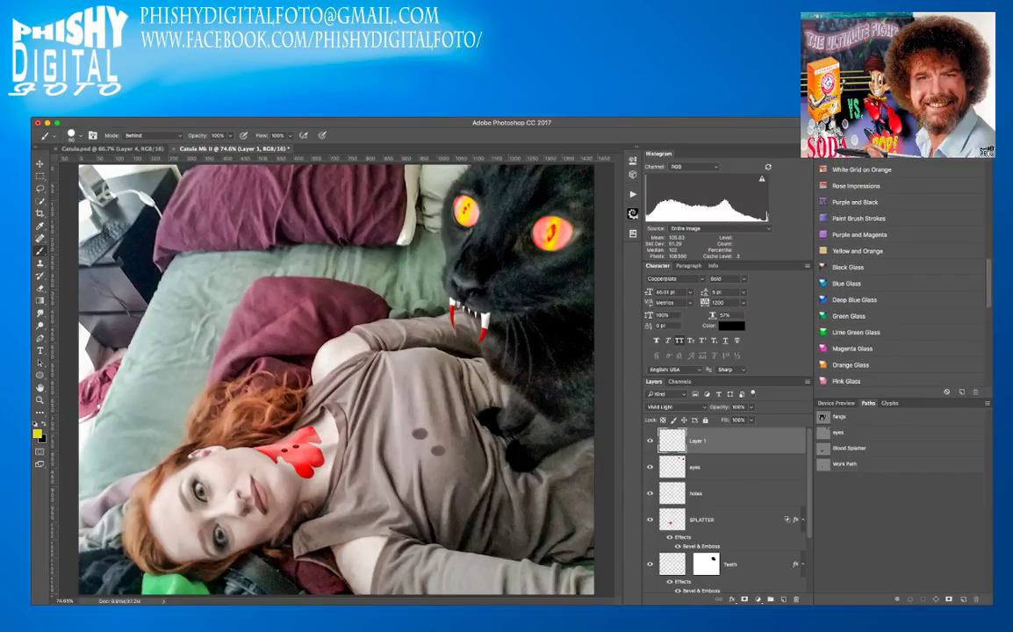
scroll(904, 272, "down", 6)
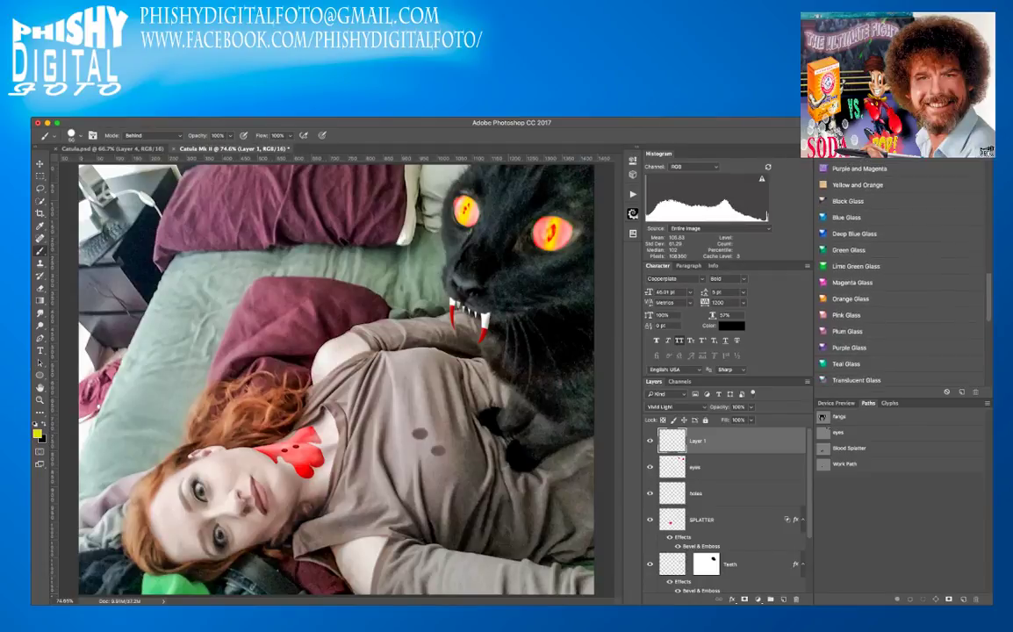
scroll(905, 272, "down", 11)
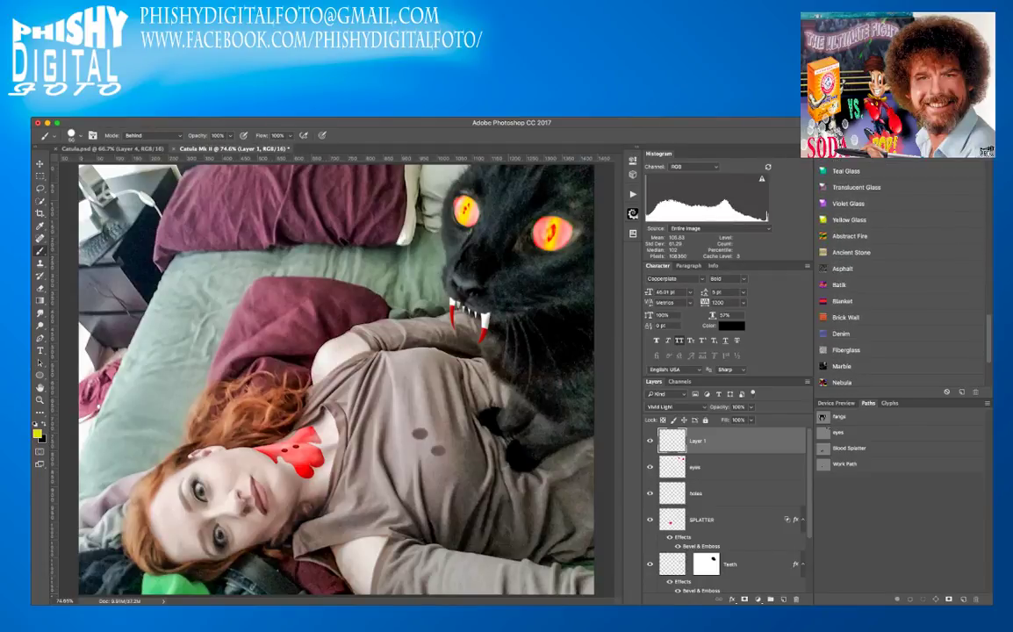
scroll(905, 272, "down", 5)
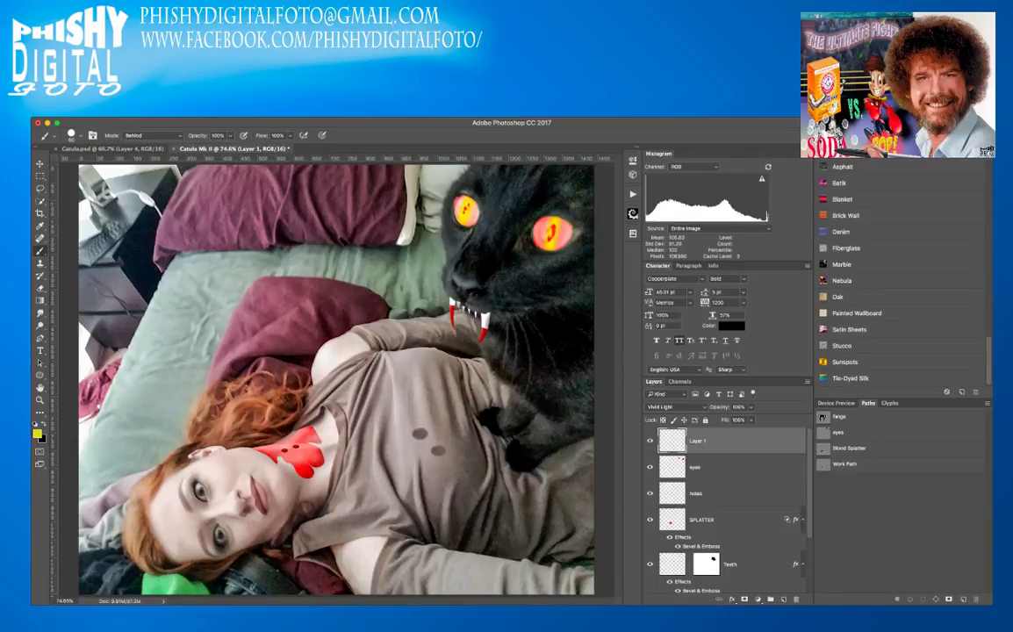
left_click(852, 352)
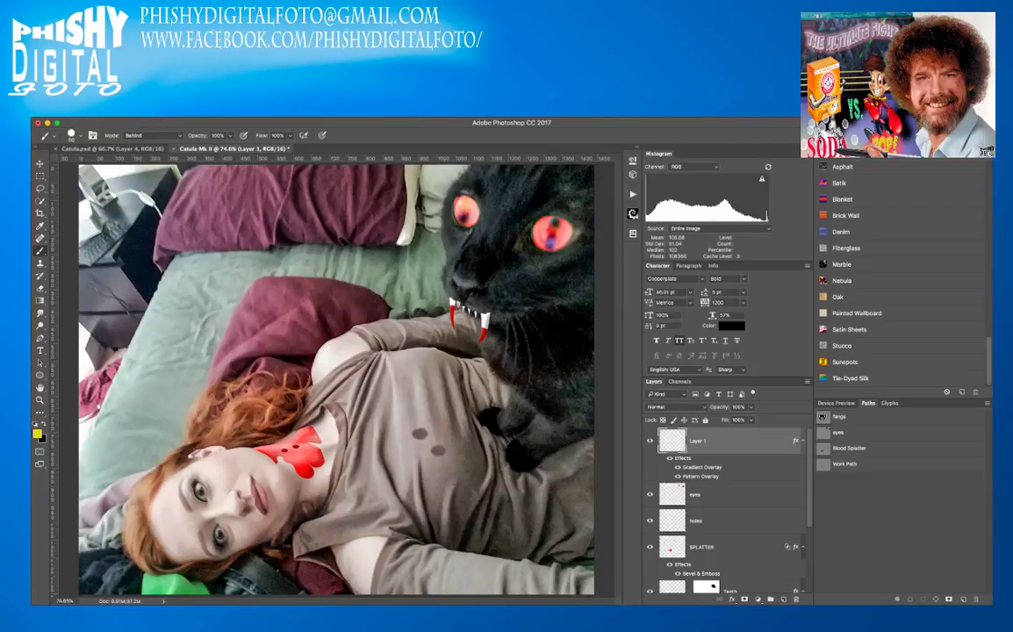
- Remove the applied style from Layer 1 and set its blending mode back to Vivid Light
scroll(904, 272, "up", 10)
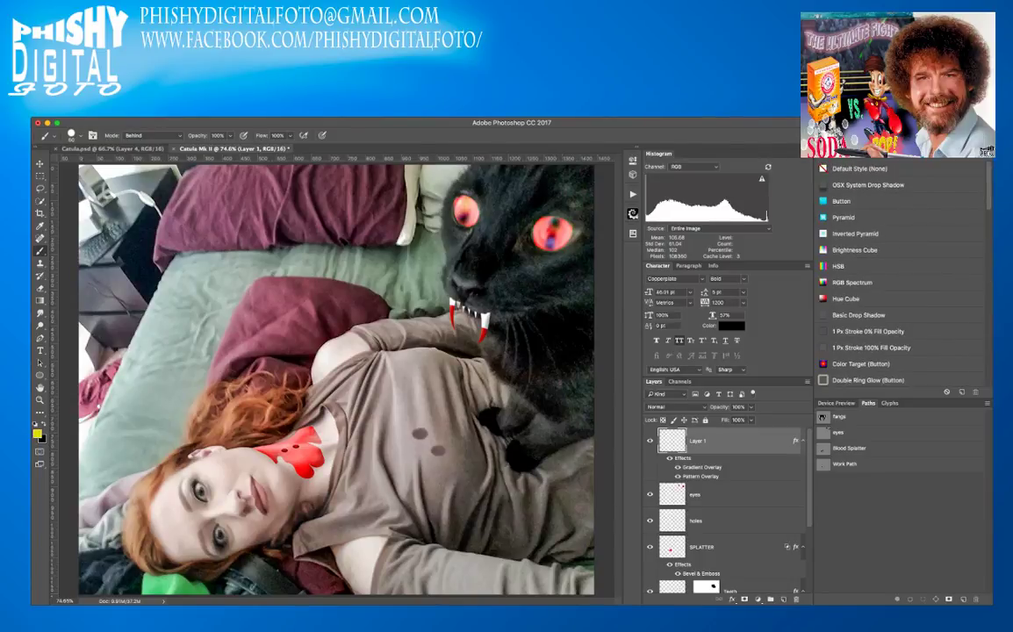
left_click(859, 168)
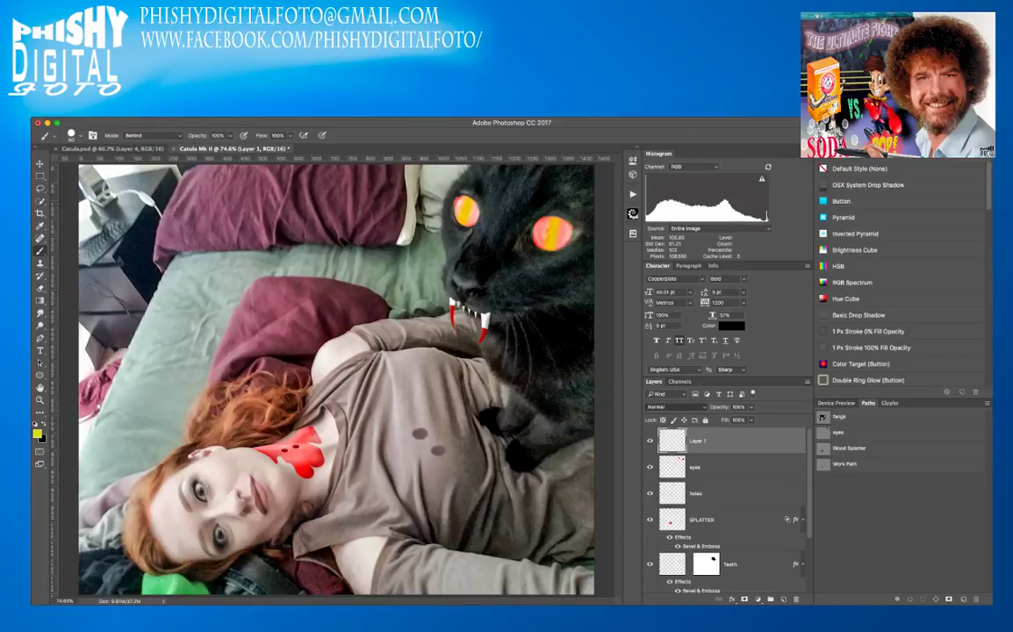
key("shift+alt+f")
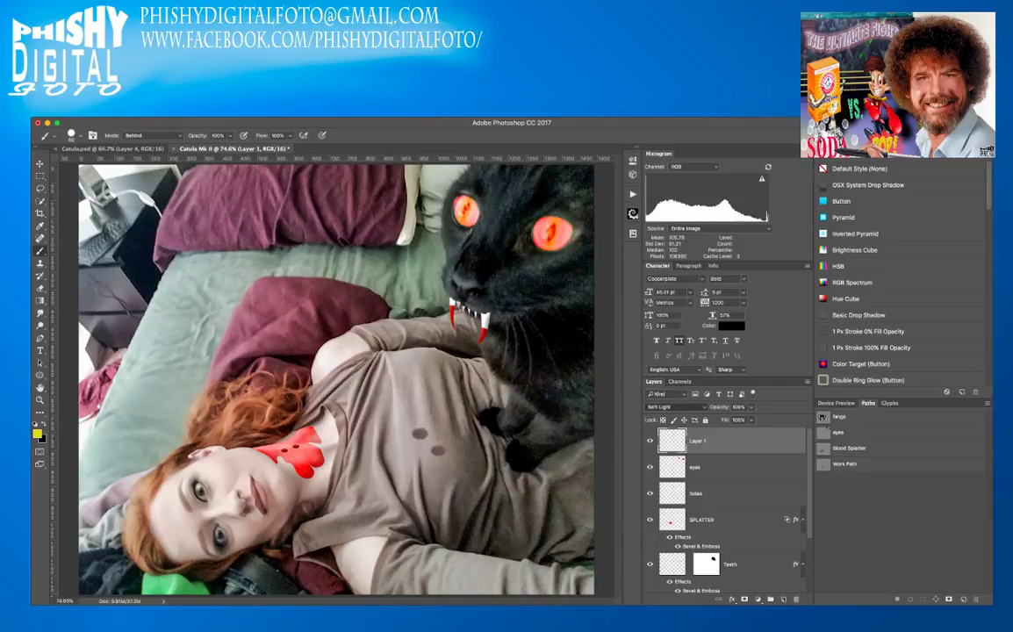
key("shift+plus")
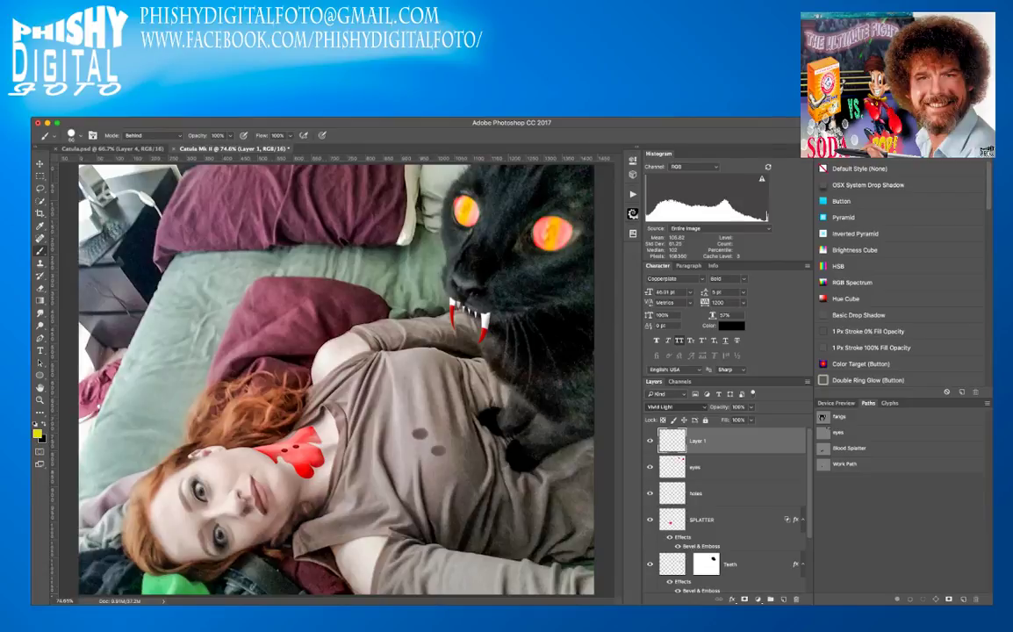
scroll(676, 407, "down", 1)
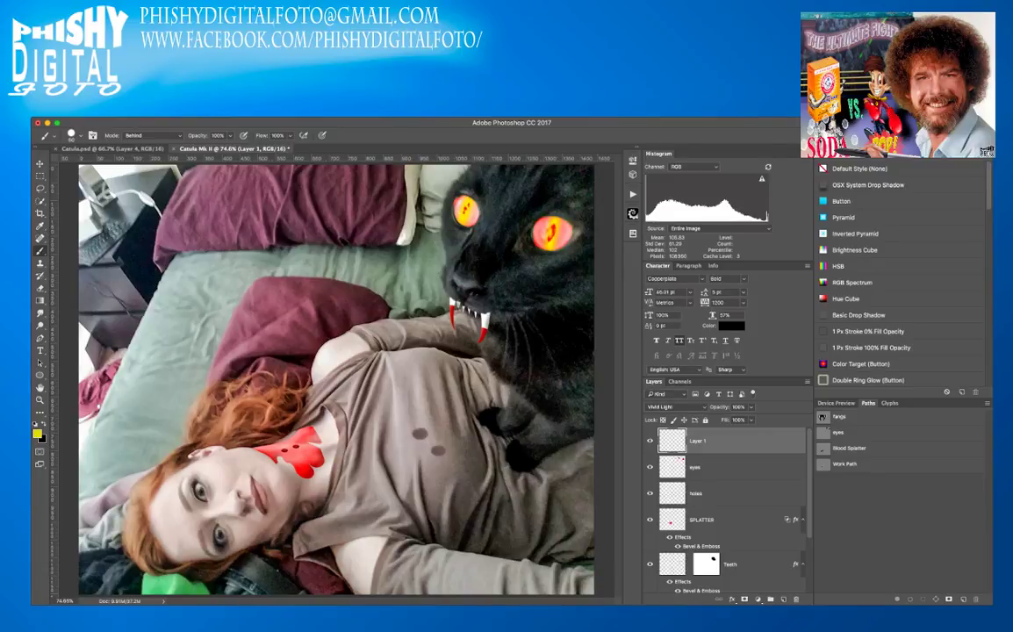
- Add a new empty layer above Layer 1 and reset the foreground and background colours to black and white
key("F5")
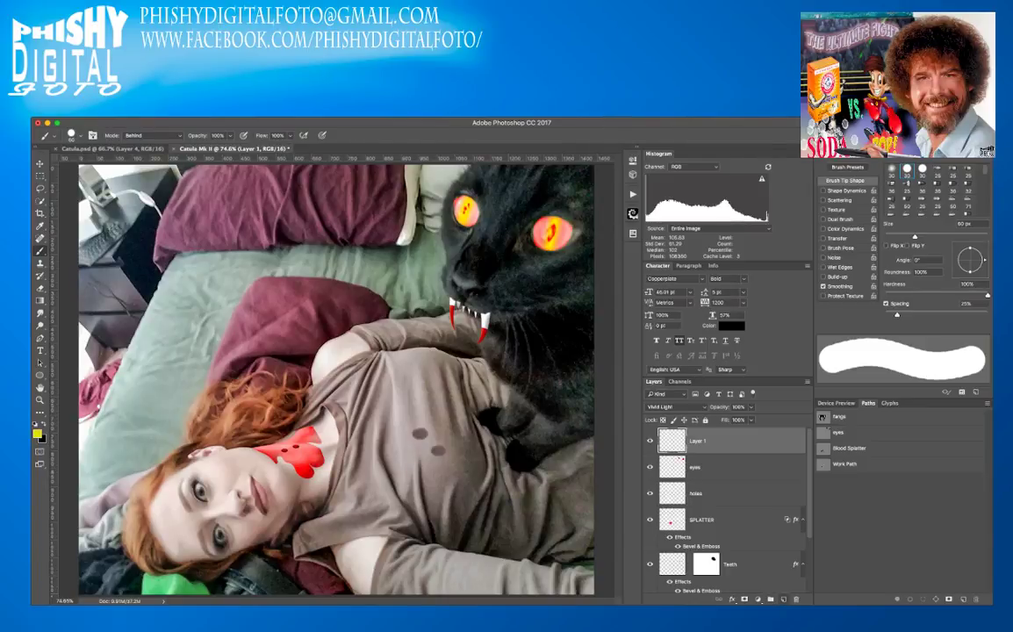
left_click(784, 599)
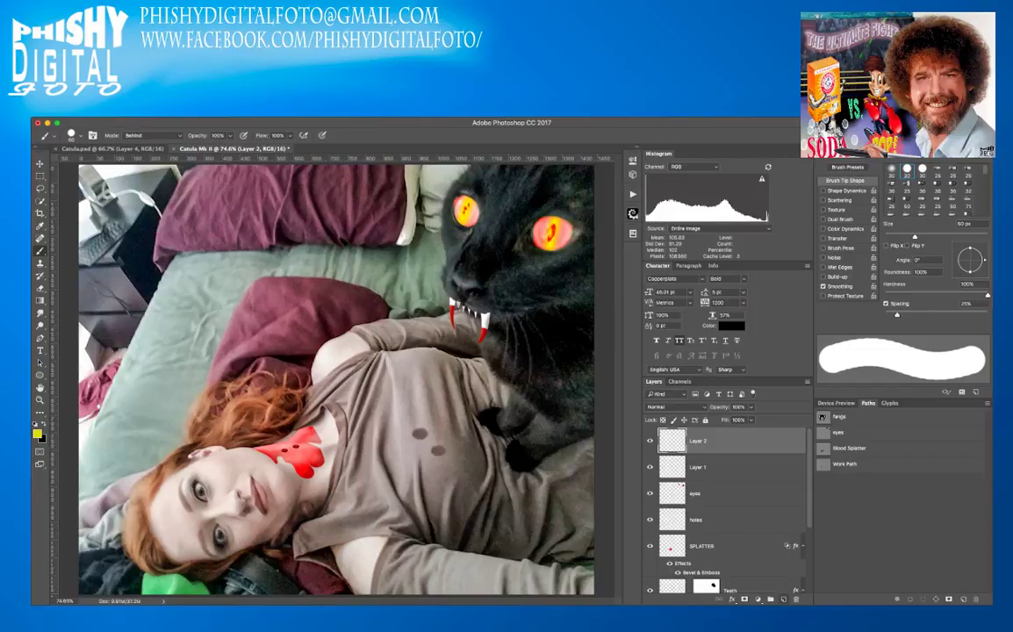
key("ctrl+minus")
key("ctrl+minus")
key("ctrl+minus")
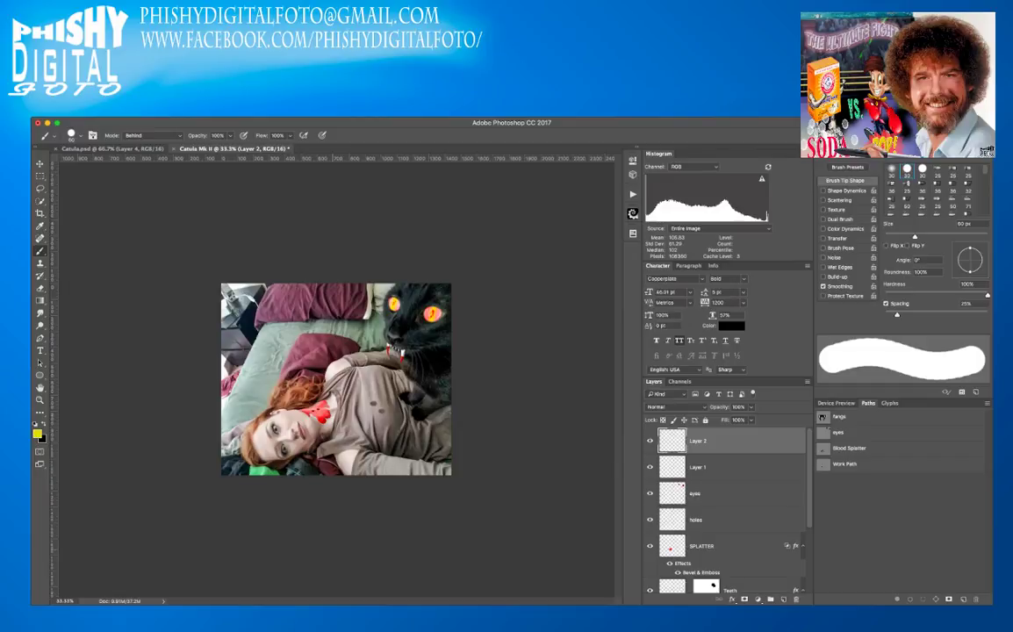
key("d")
- Try out different brush sizes and a black 175 px test dab over the photo's upper-left area, then undo it
key("bracketright")
key("bracketright")
key("bracketright")
key("bracketright")
key("bracketright")
key("bracketright")
key("bracketright")
key("bracketright")
key("bracketleft")
key("bracketleft")
key("bracketleft")
key("bracketleft")
key("bracketleft")
key("bracketleft")
key("bracketleft")
key("bracketleft")
key("bracketleft")
key("bracketleft")
key("bracketleft")
key("bracketleft")
key("bracketleft")
key("bracketleft")
key("bracketleft")
key("bracketleft")
key("bracketleft")
key("bracketleft")
key("bracketleft")
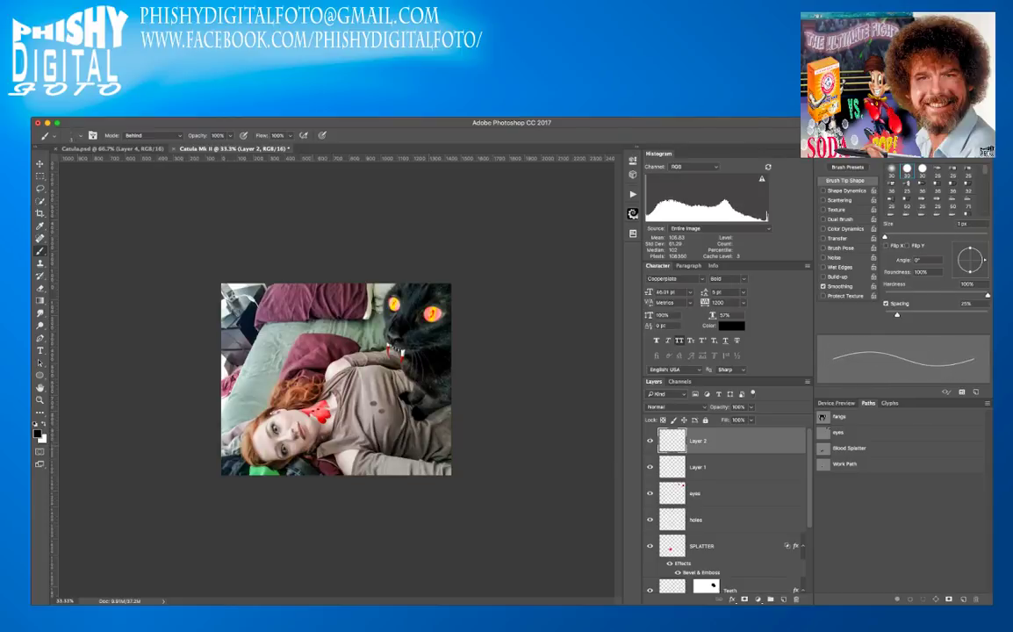
key("bracketright")
key("bracketright")
key("bracketright")
key("bracketright")
key("bracketright")
key("bracketright")
key("bracketright")
key("bracketright")
key("bracketright")
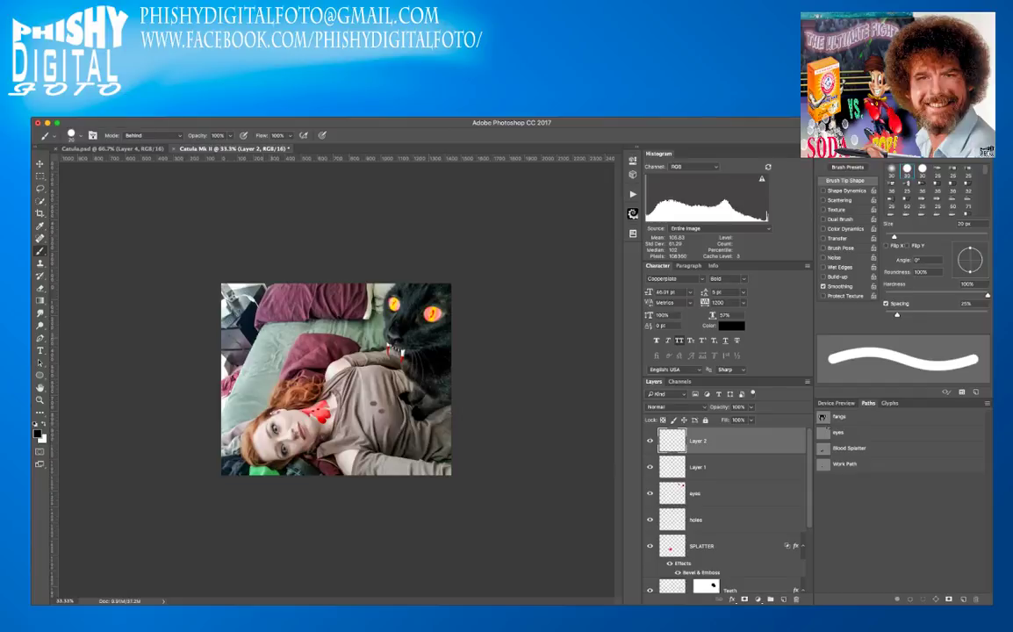
key("bracketright")
key("bracketright")
key("bracketright")
key("bracketright")
key("bracketright")
key("bracketright")
key("bracketright")
key("bracketright")
key("bracketright")
key("bracketright")
key("bracketright")
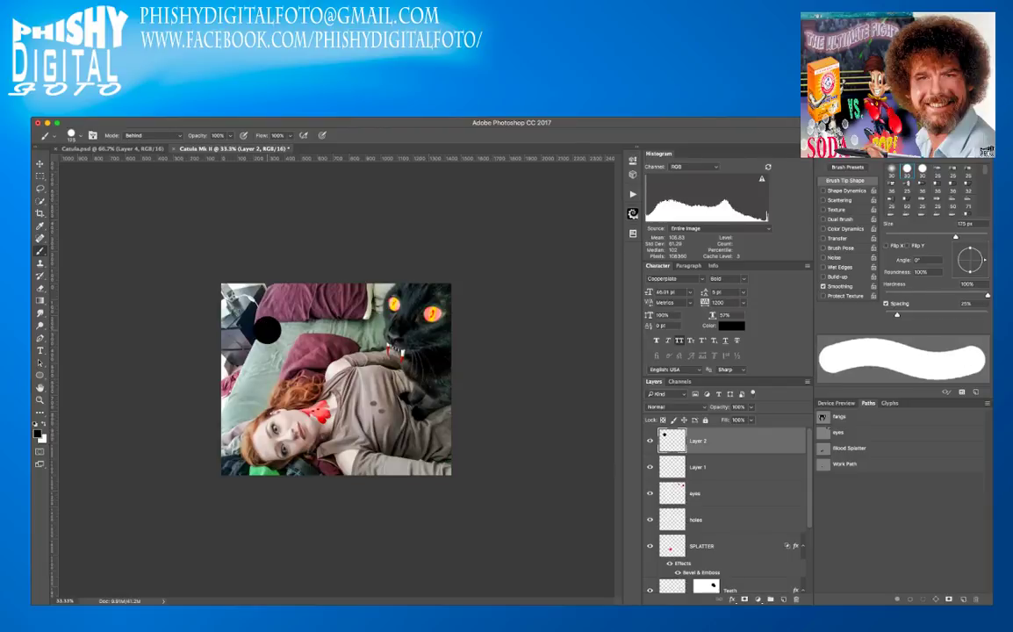
key("ctrl+z")
- Try a far larger black dab that covers most of the photo on Layer 2, then undo it
key("bracketright")
key("bracketright")
key("bracketright")
key("bracketright")
key("bracketright")
key("bracketright")
key("bracketright")
key("bracketright")
key("bracketright")
key("bracketright")
key("bracketright")
key("bracketright")
key("bracketright")
key("bracketright")
left_click(281, 333)
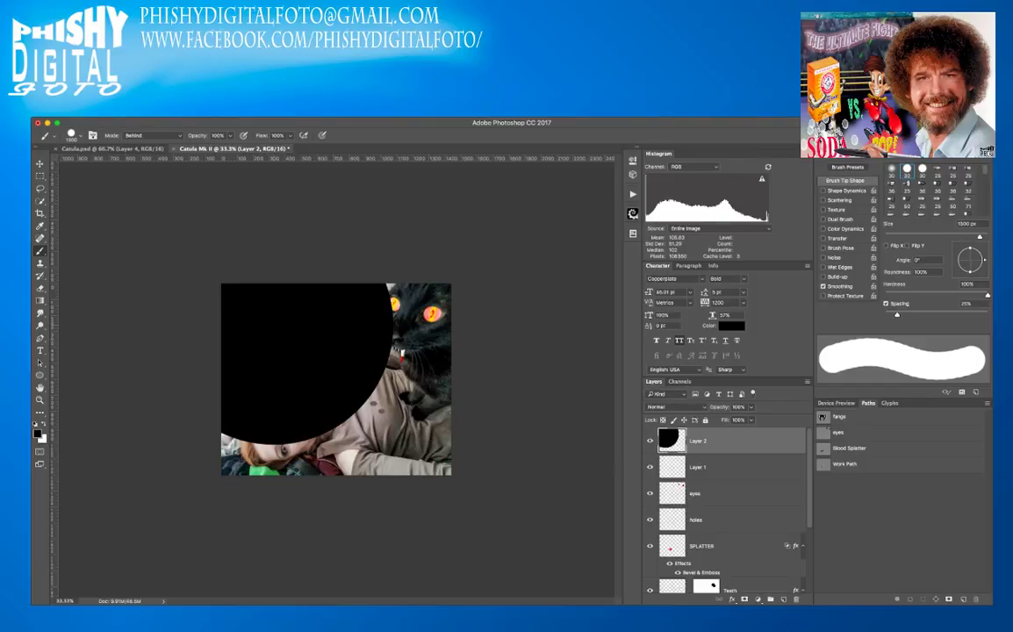
key("ctrl+z")
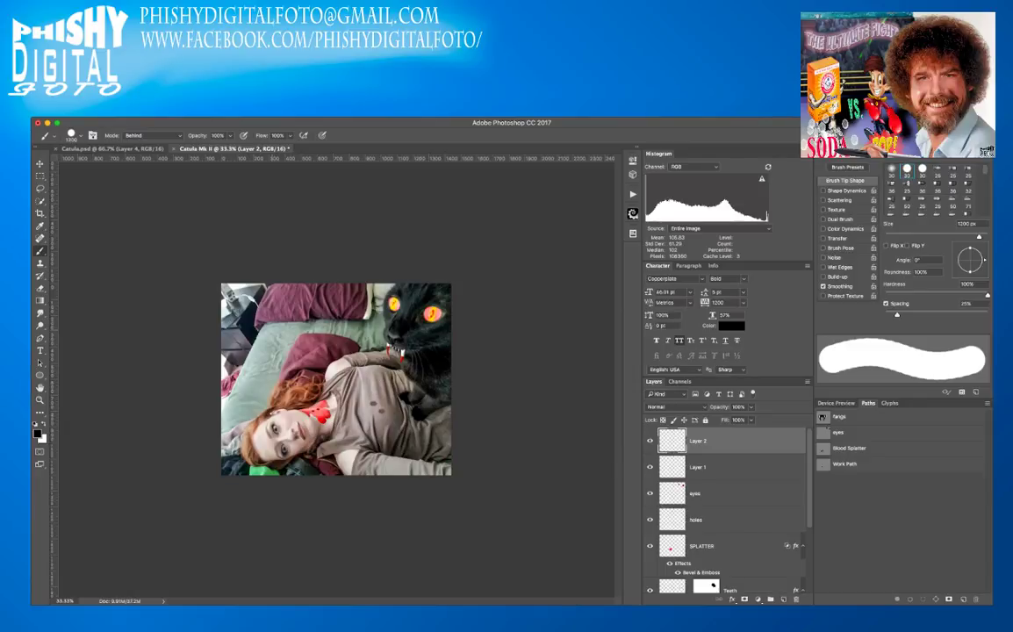
- Stamp a solid black circle of about 500 px on Layer 2 in the photo's upper-left area, over the bed and shelf
key("bracketleft")
key("bracketleft")
key("bracketleft")
key("bracketleft")
key("bracketleft")
left_click(270, 325)
key("ctrl+z")
left_click(268, 327)
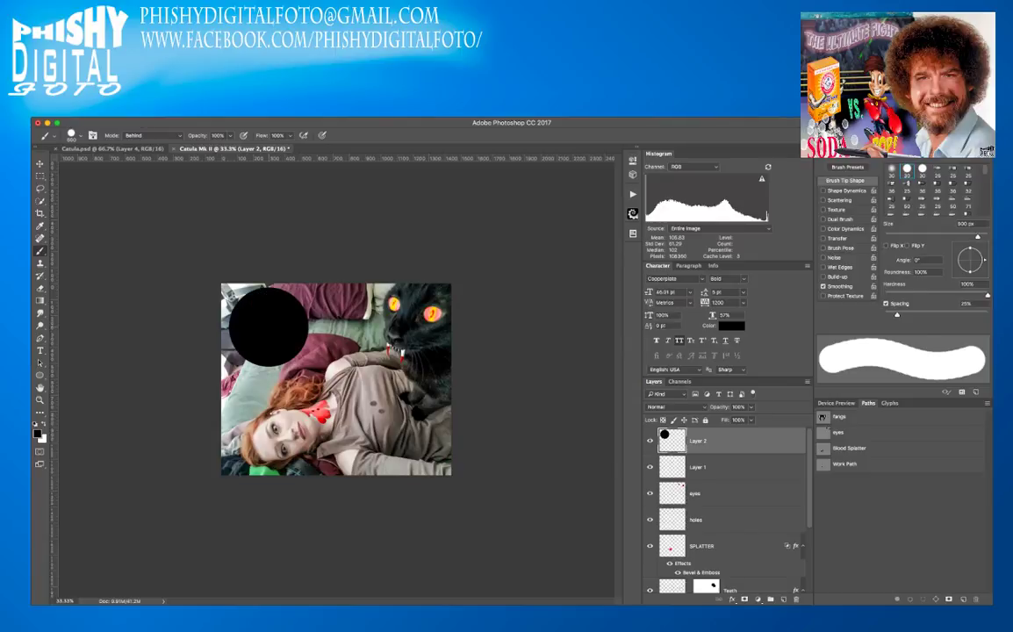
- Undo the solid black circle on Layer 2 and soften the 500 px brush to 0% hardness
key("ctrl+z")
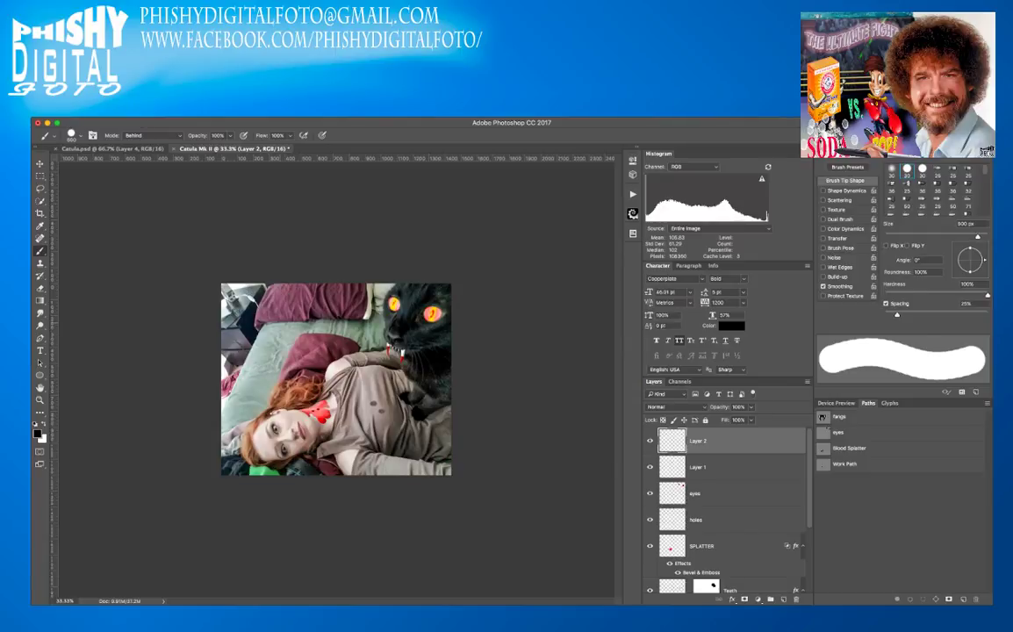
key("shift+bracketleft")
key("shift+bracketleft")
key("shift+bracketleft")
key("shift+bracketleft")
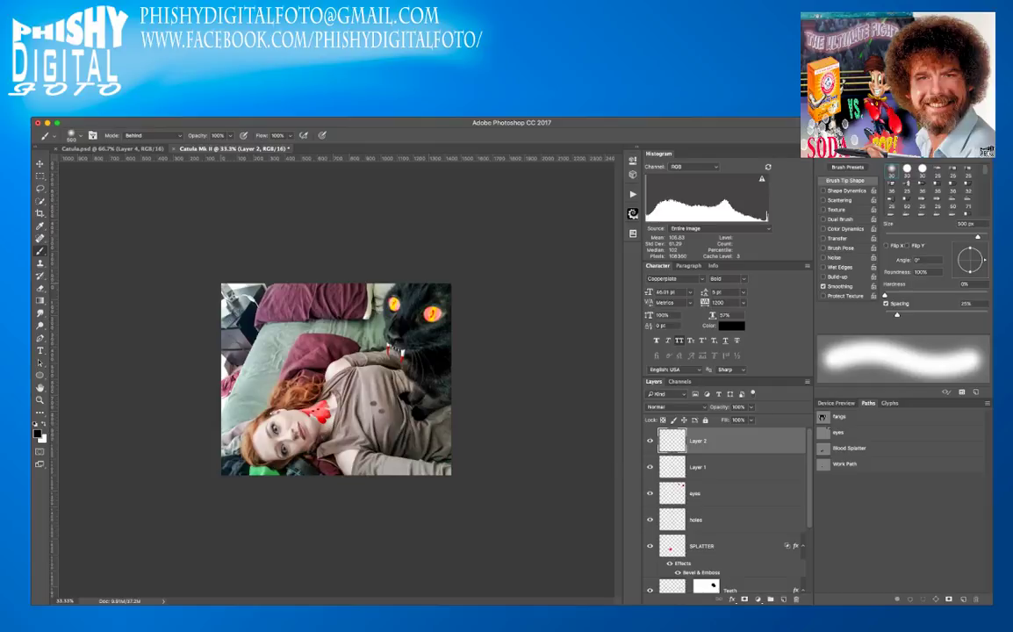
- Paint a soft black vignette along all four edges of the photo on Layer 2 with the 500 px brush
left_click_drag(218, 274, 220, 285)
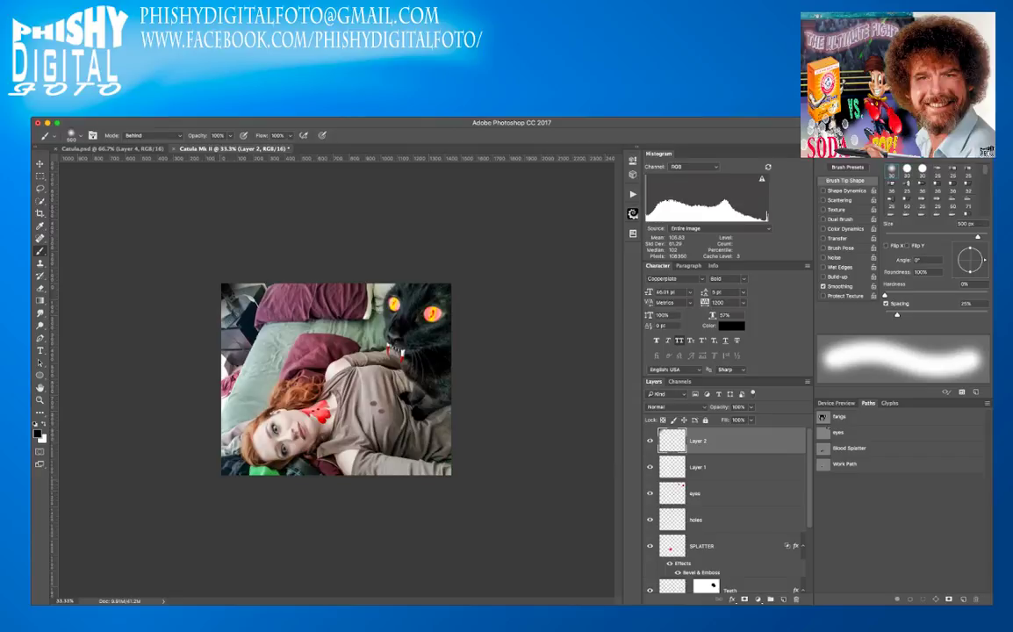
left_click(220, 478, "shift")
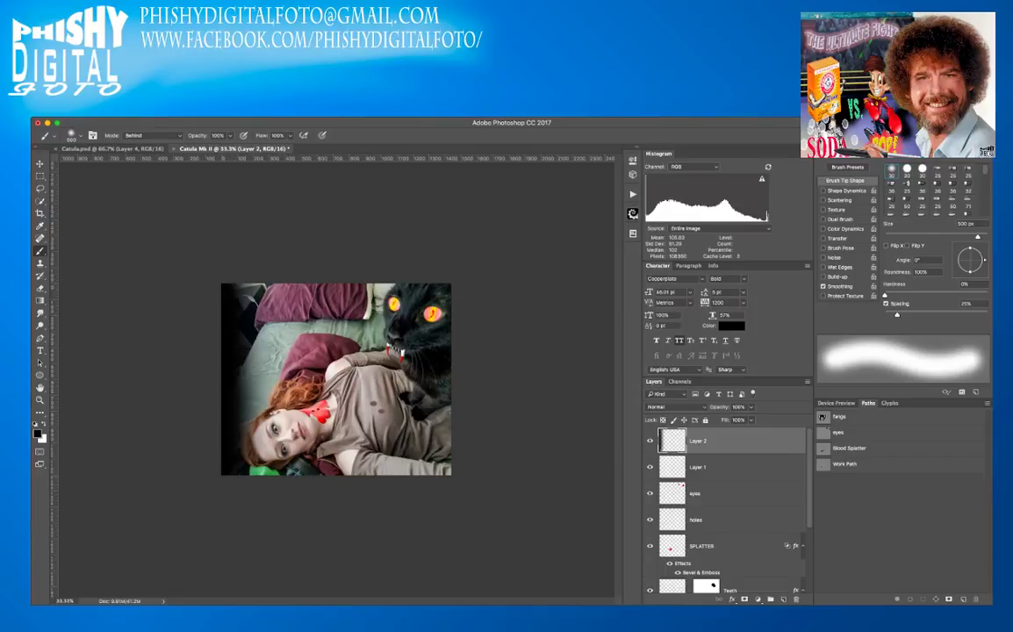
left_click_drag(224, 487, 452, 487)
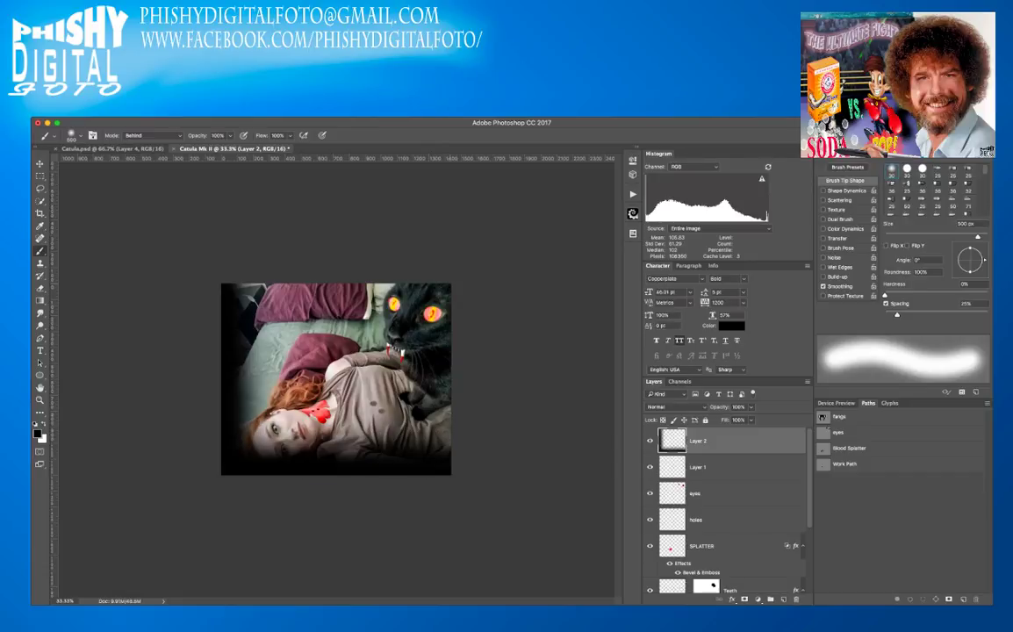
left_click_drag(461, 285, 461, 474)
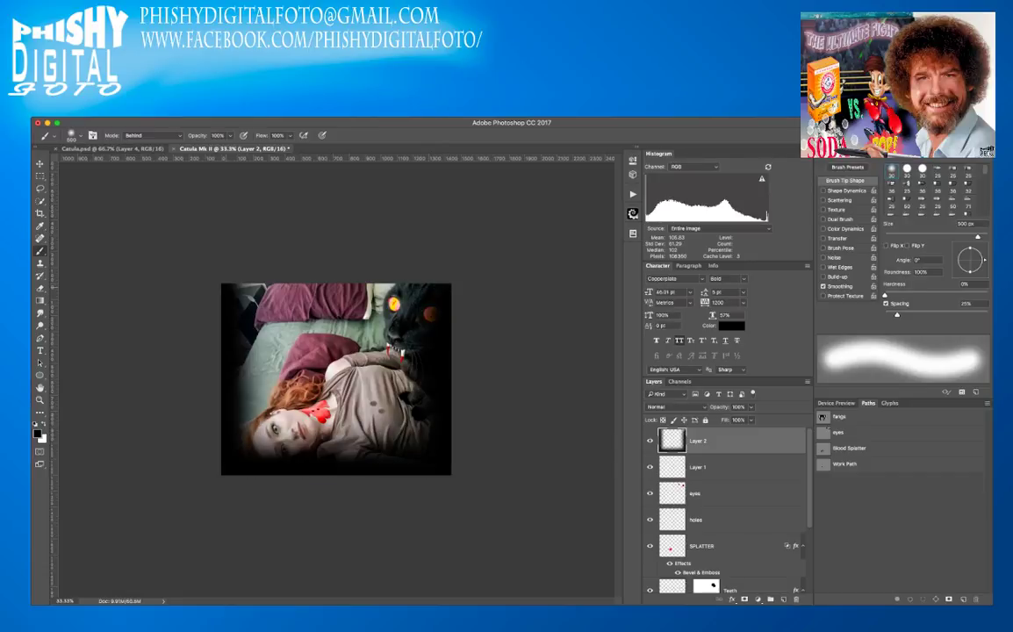
left_click_drag(224, 274, 452, 274)
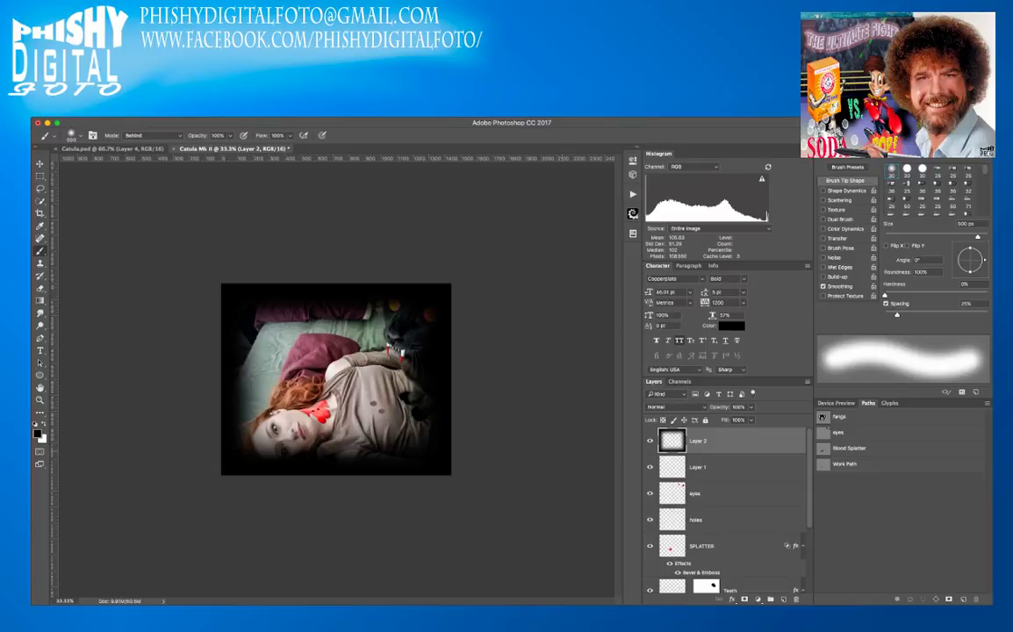
- Try the Multiply and Overlay blend modes on the vignette layer, then set it to Hard Light
key("super+0")
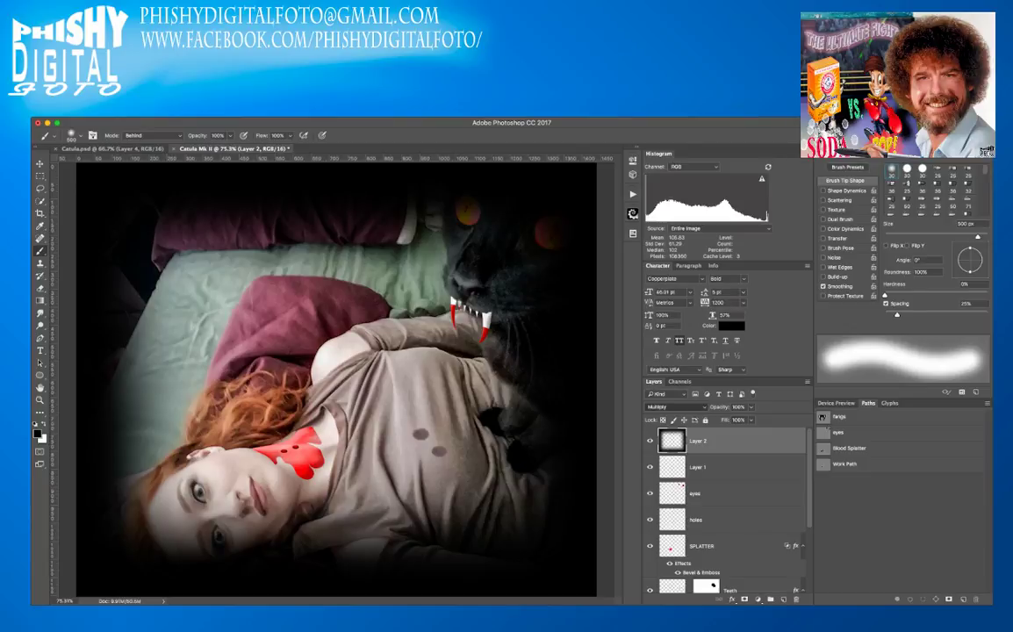
left_click(669, 440)
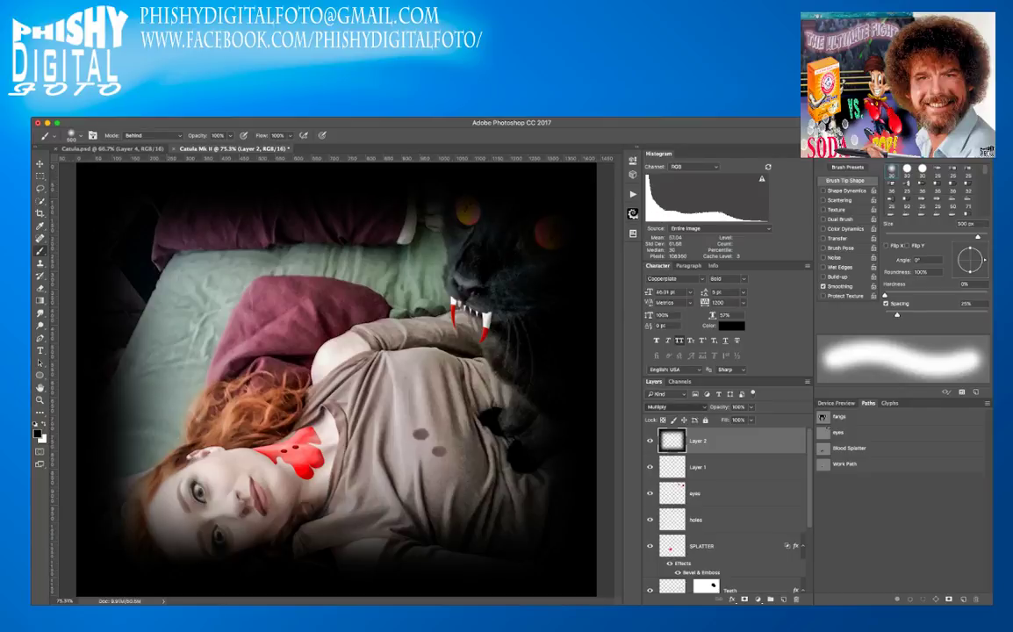
key("alt+shift+o")
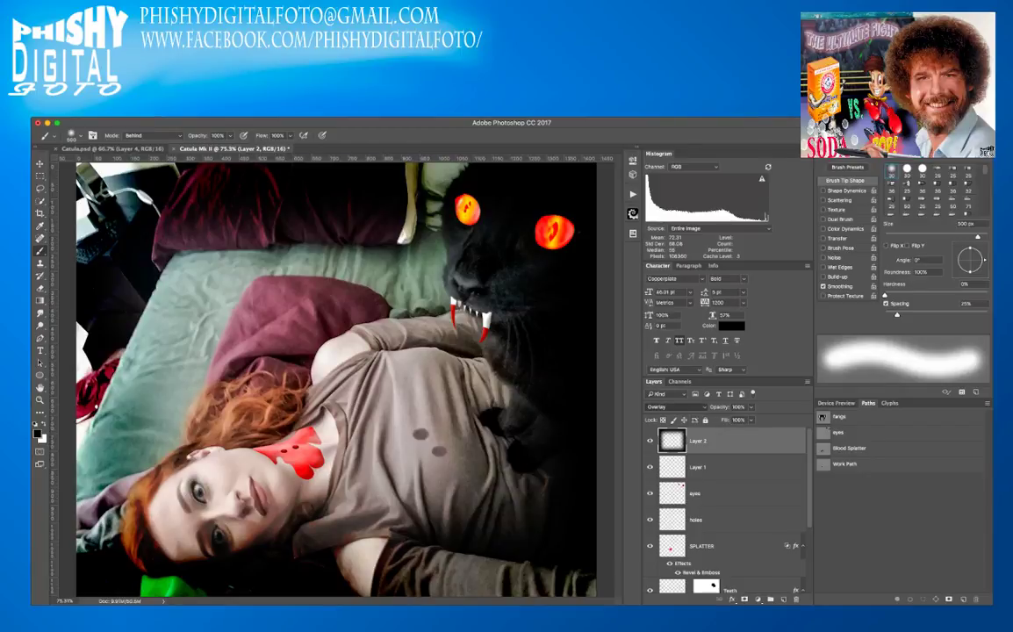
key("alt+shift+h")
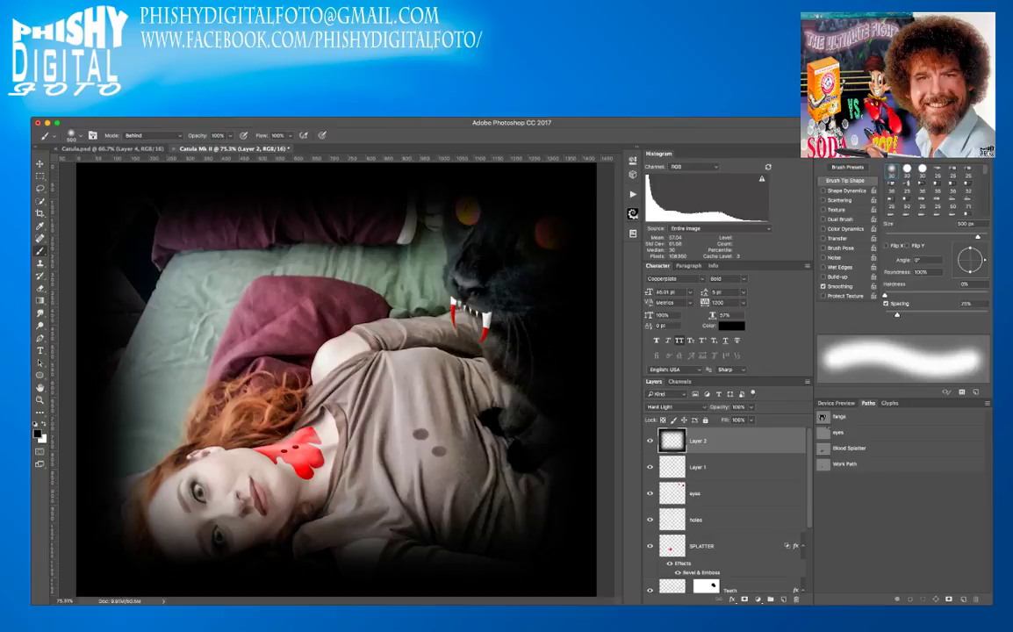
- Add a Brightness/Contrast adjustment layer above Layer 1 and darken the image with lower brightness and higher contrast
left_click(720, 467)
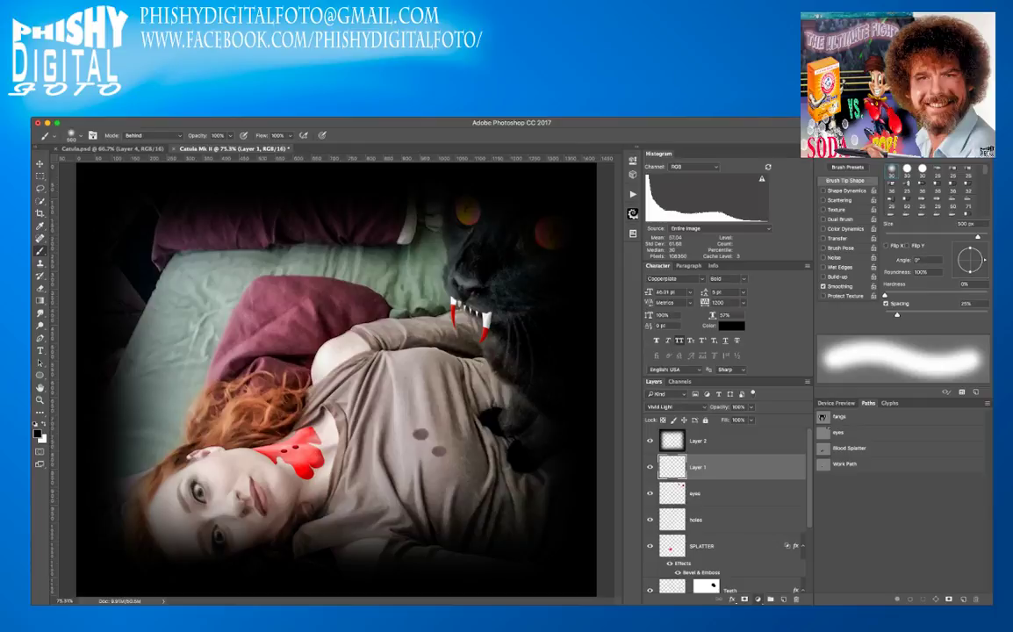
left_click(779, 488)
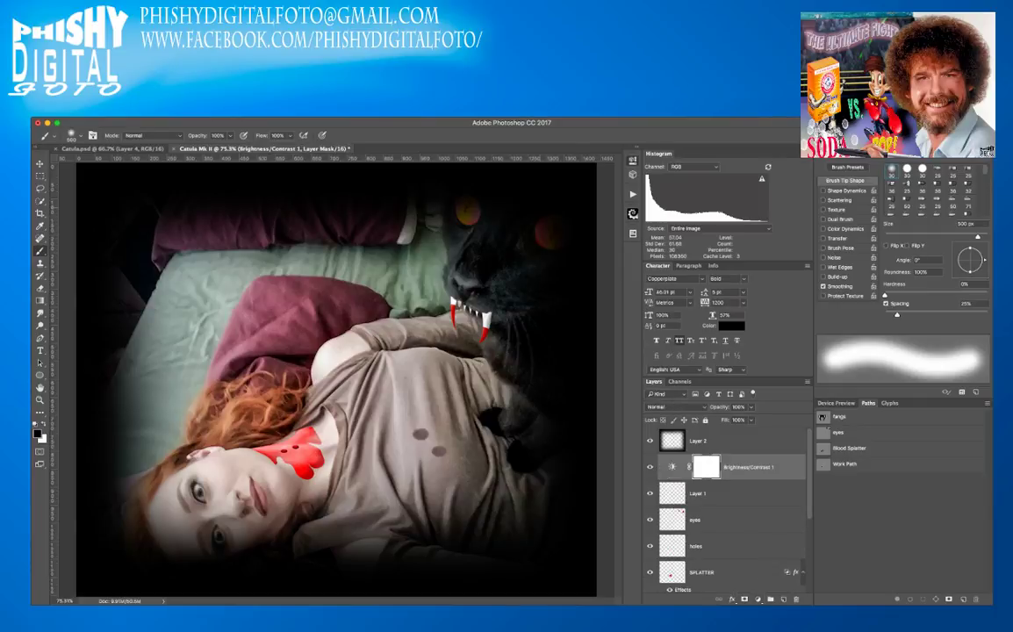
left_click_drag(538, 206, 516, 205)
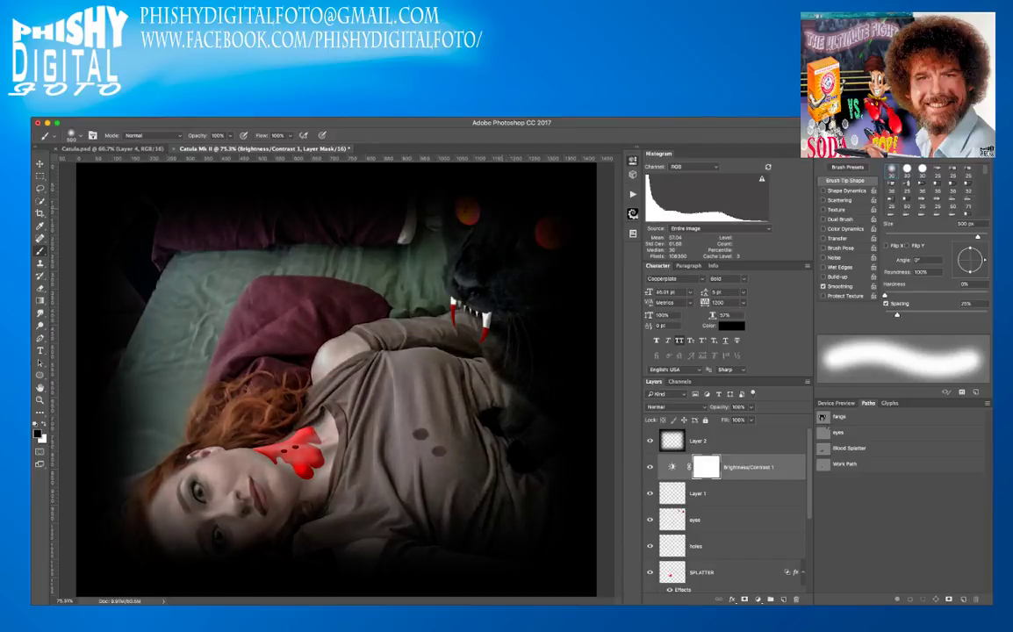
left_click_drag(538, 227, 556, 226)
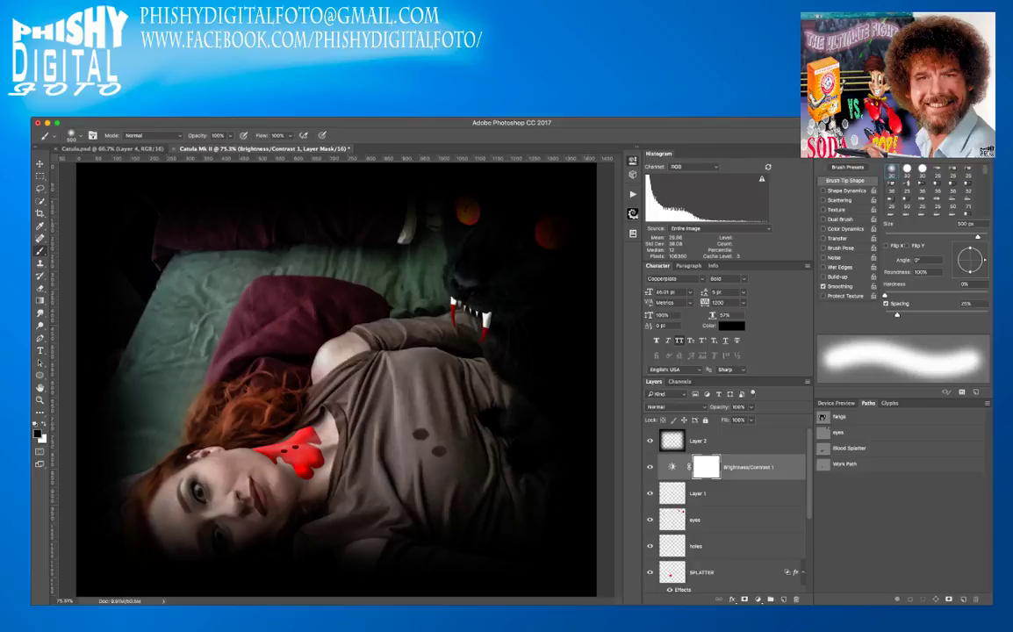
left_click_drag(537, 207, 534, 208)
- Paint black on the Brightness/Contrast mask over the woman's face, neck and chest and the cat's head to exclude them from the darkening
left_click(233, 479)
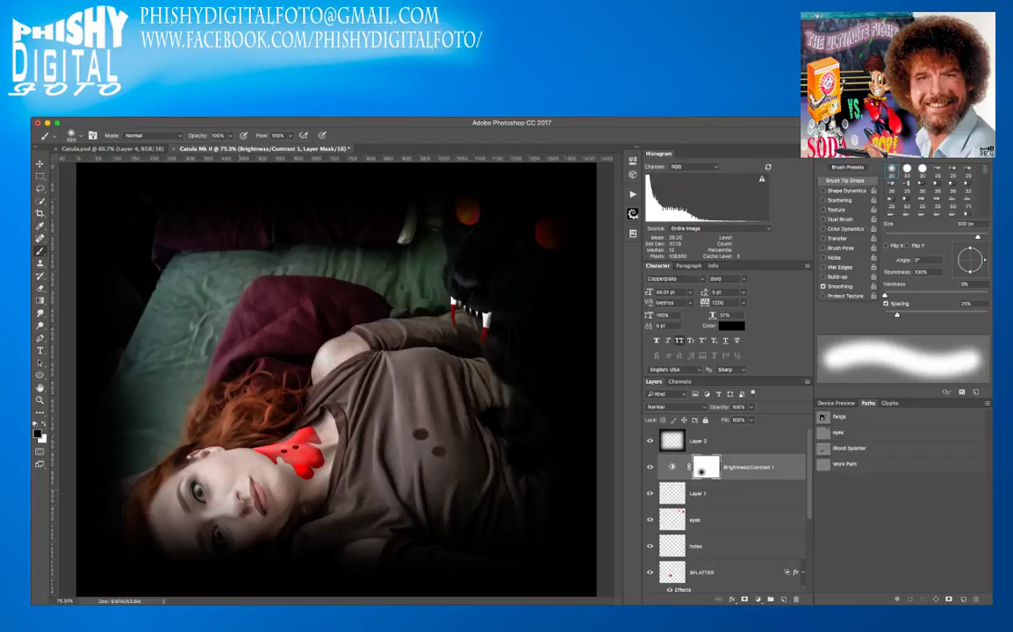
key("super+z")
left_click_drag(163, 449, 317, 414)
mouse_move(343, 417)
left_mouse_down()
mouse_move(294, 395)
mouse_move(227, 432)
left_mouse_up()
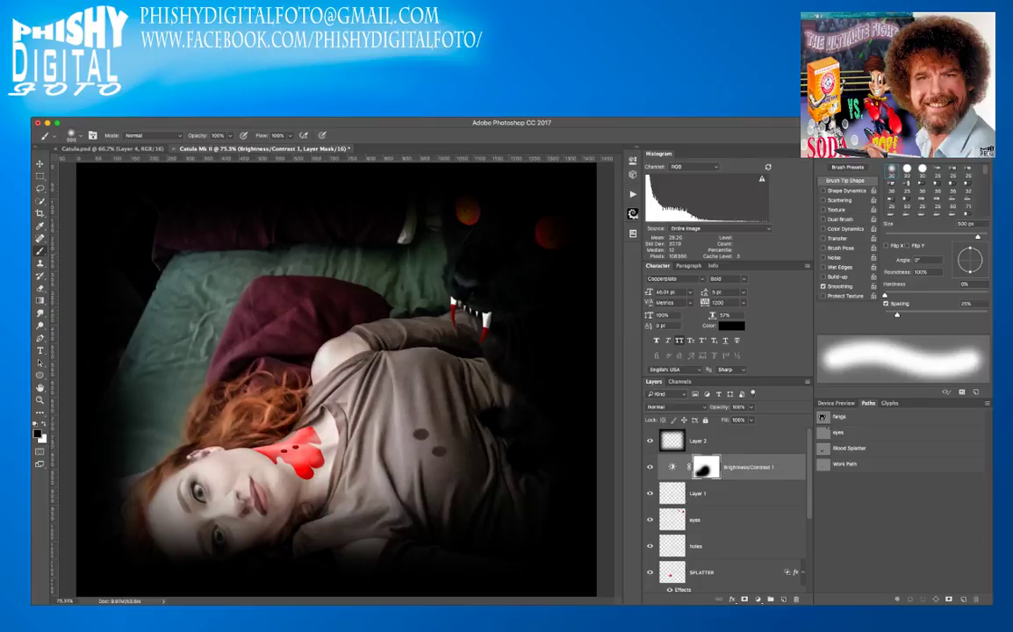
mouse_move(502, 241)
left_mouse_down()
mouse_move(456, 251)
mouse_move(558, 230)
left_mouse_up()
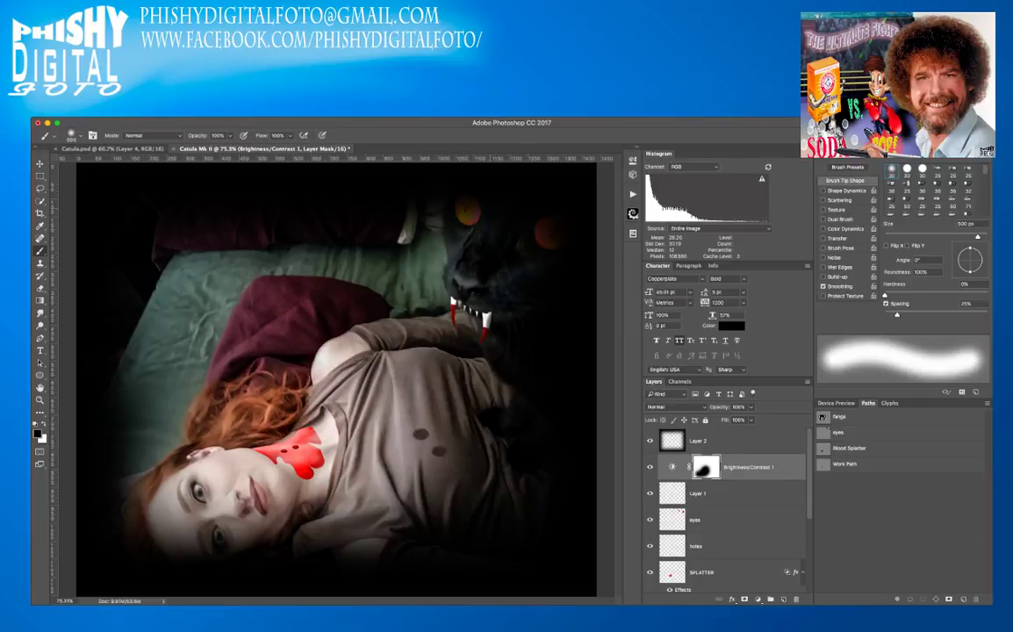
left_click_drag(489, 254, 480, 285)
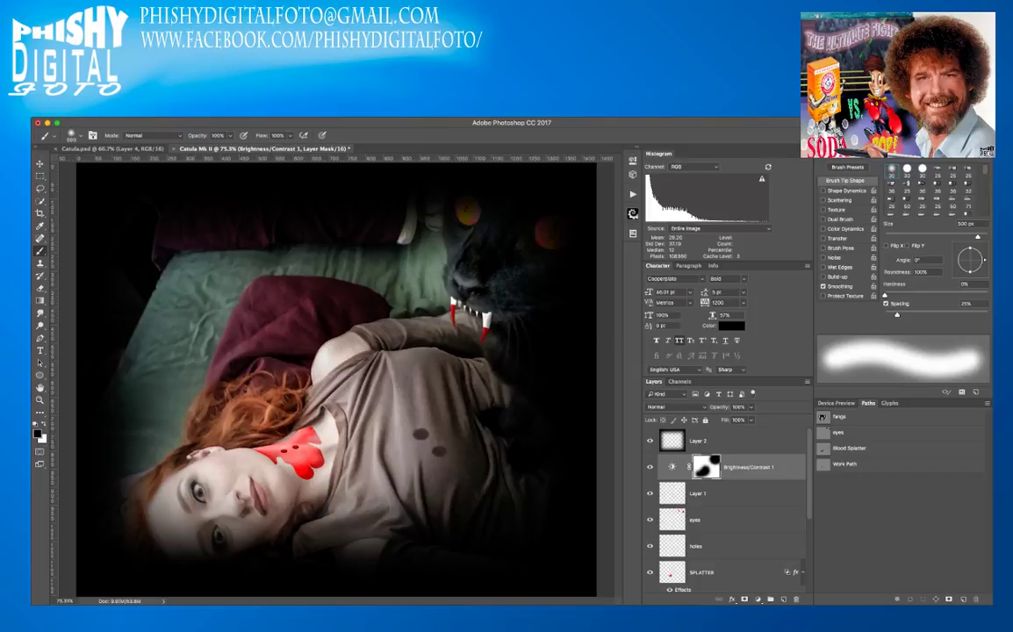
- Add a layer mask to Layer 2 and paint black on it over the cat's eyes and head to clear the vignette there
scroll(727, 509, "down", 3)
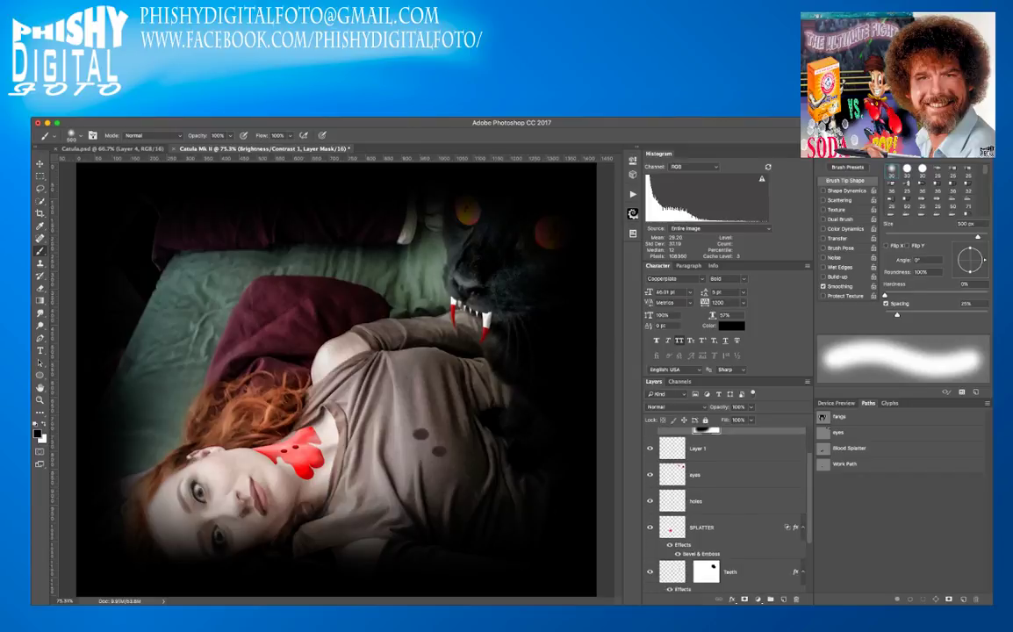
scroll(727, 510, "up", 3)
left_click(725, 442)
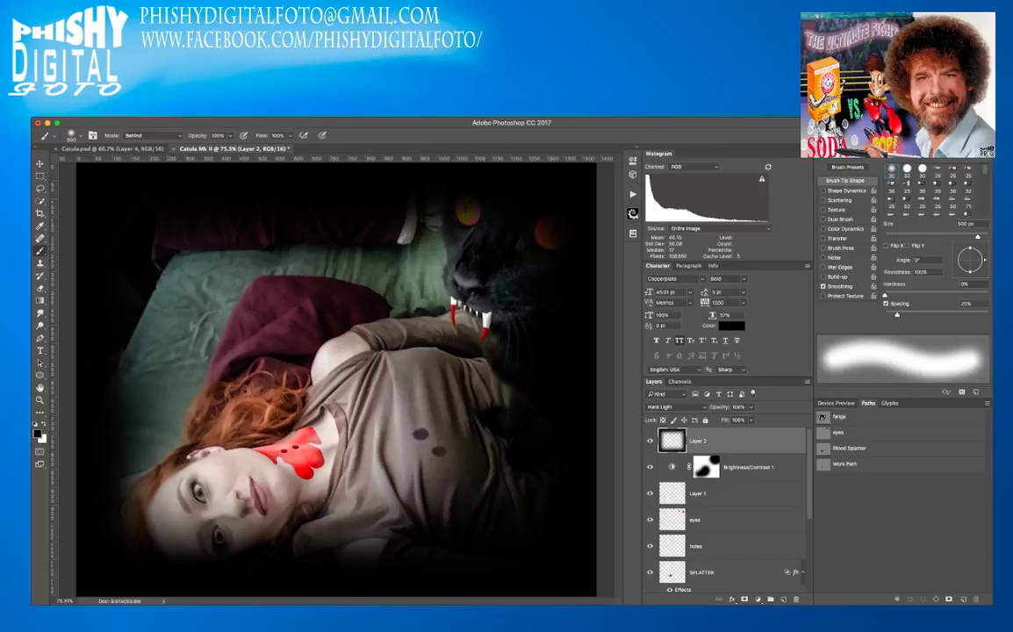
left_click(744, 600)
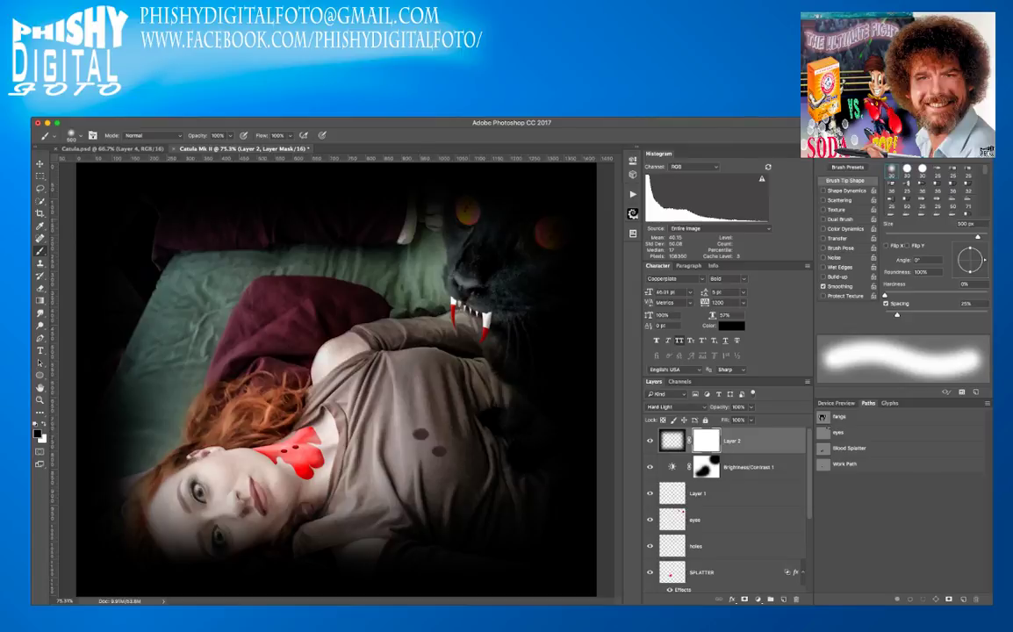
left_click(502, 222)
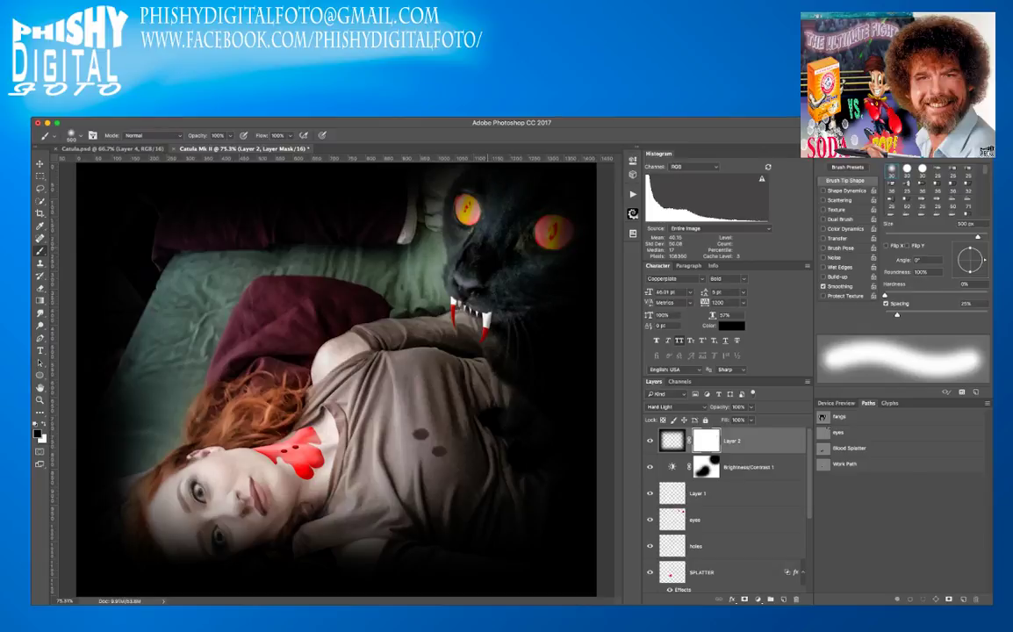
left_click(518, 228)
left_click(528, 235)
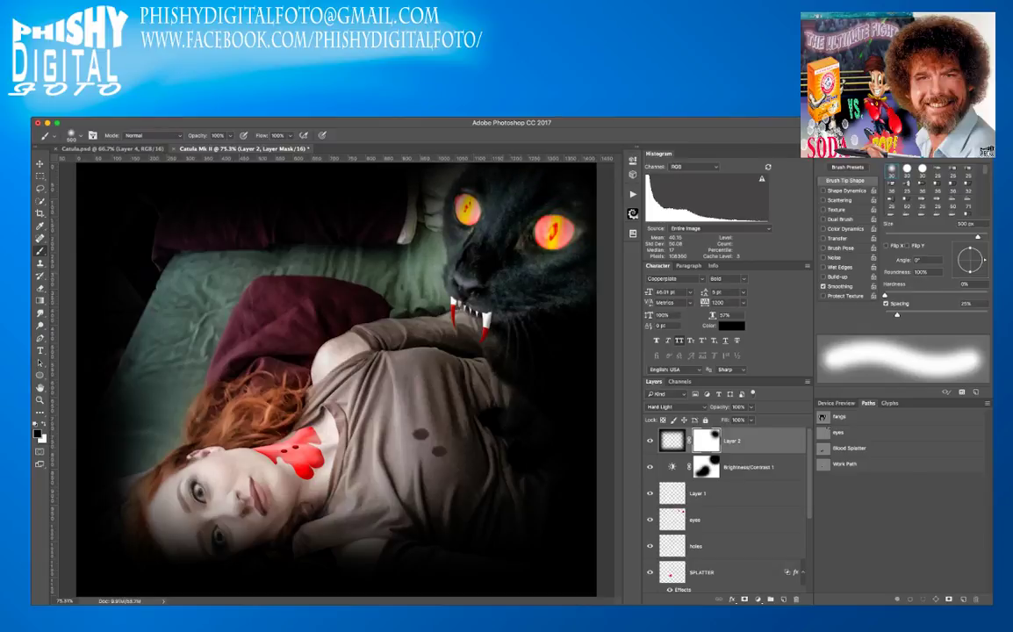
left_click(432, 209)
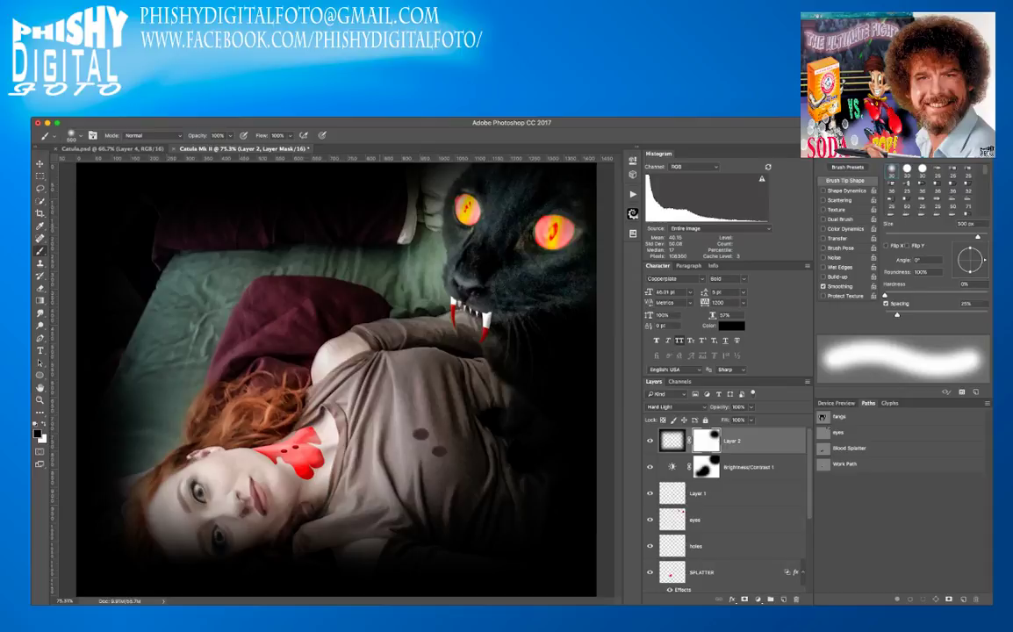
- Dab white on Layer 2's mask over the pillow beside the cat's head to restore the vignette, and switch back to black
key("x")
left_click(416, 206)
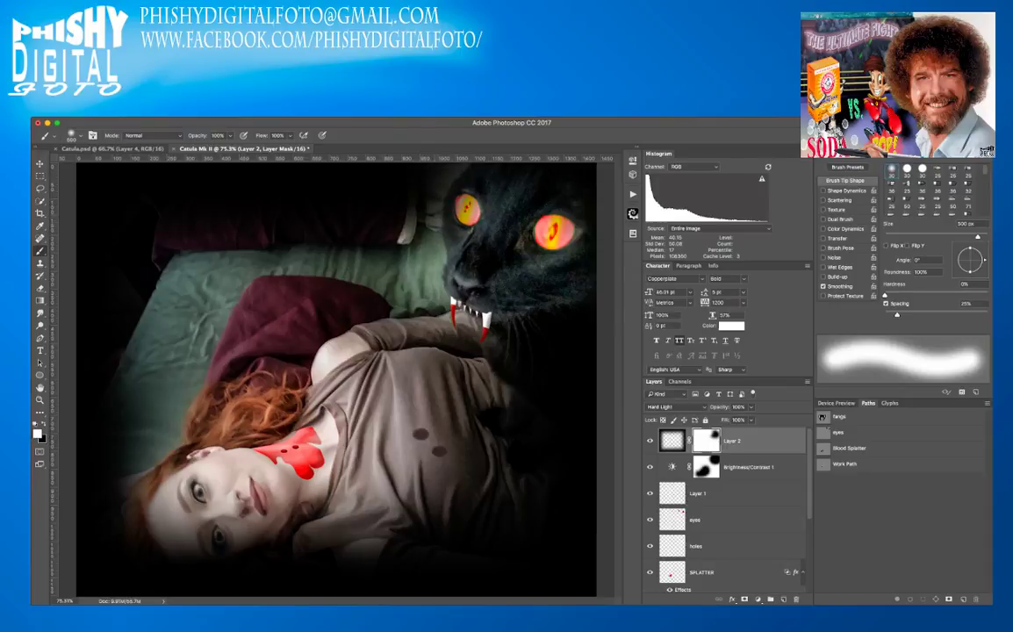
key("x")
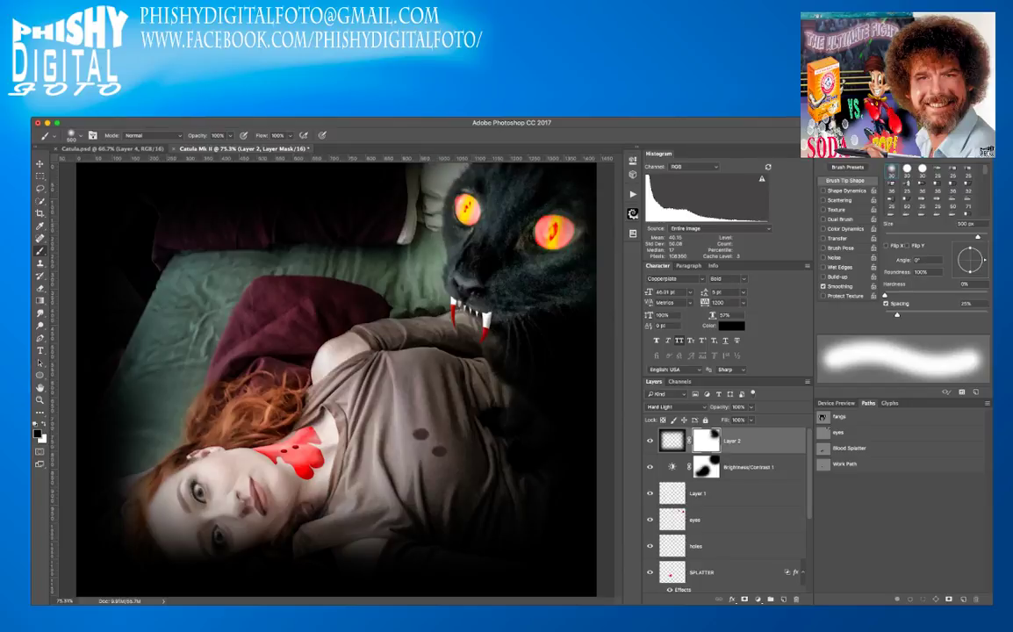
key("x")
left_click(419, 200)
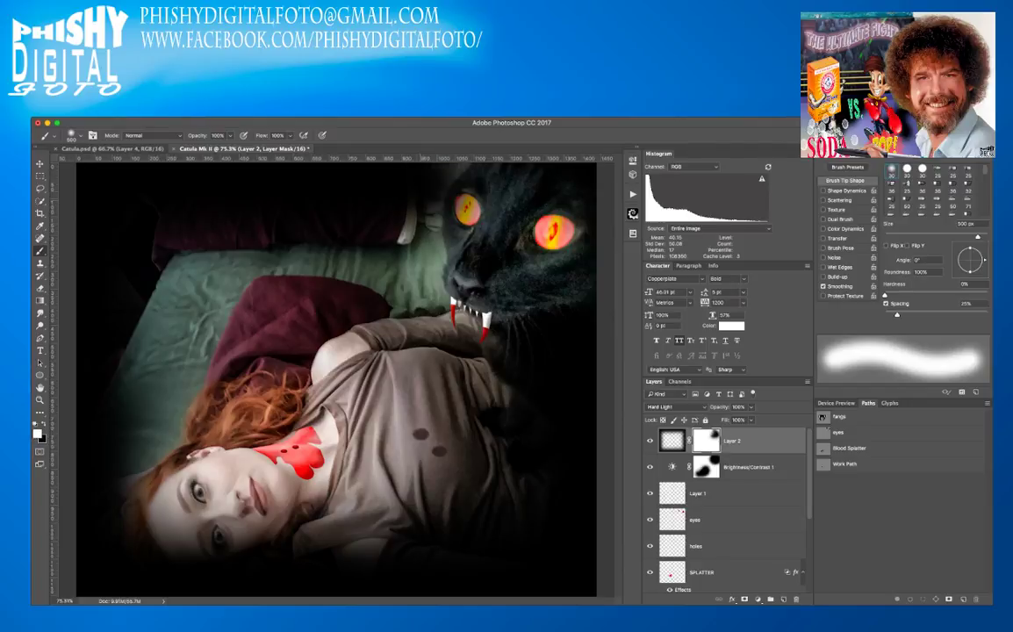
key("x")
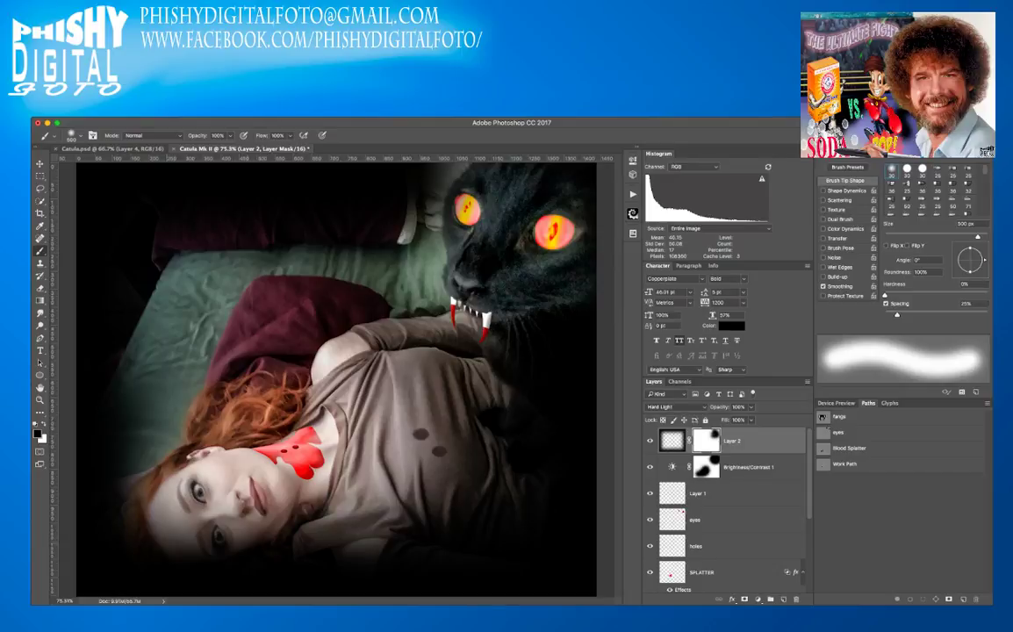
- Undo a full-strength mask stroke over the woman's head and repaint it on Layer 2's mask with black at 40% brush opacity
left_click_drag(140, 543, 198, 546)
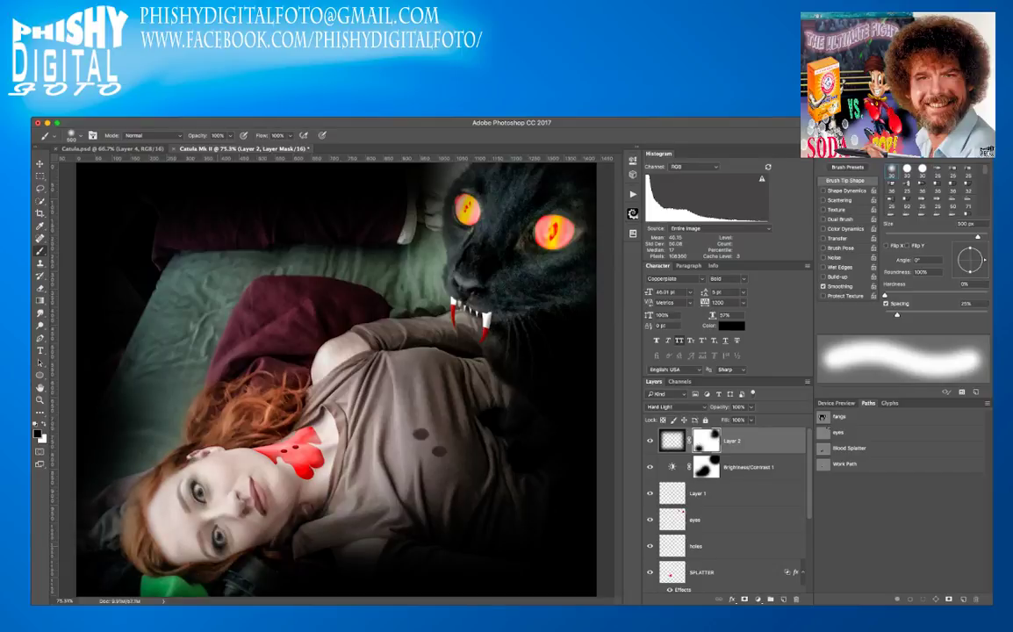
key("super+z")
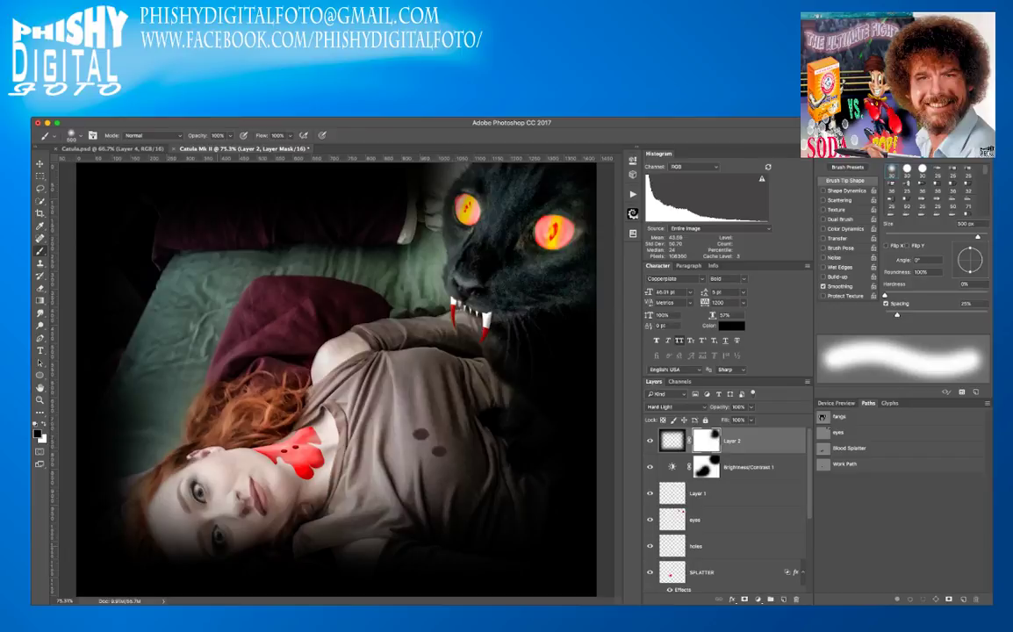
key("4")
mouse_move(149, 549)
left_mouse_down()
mouse_move(162, 563)
mouse_move(255, 581)
mouse_move(171, 566)
left_mouse_up()
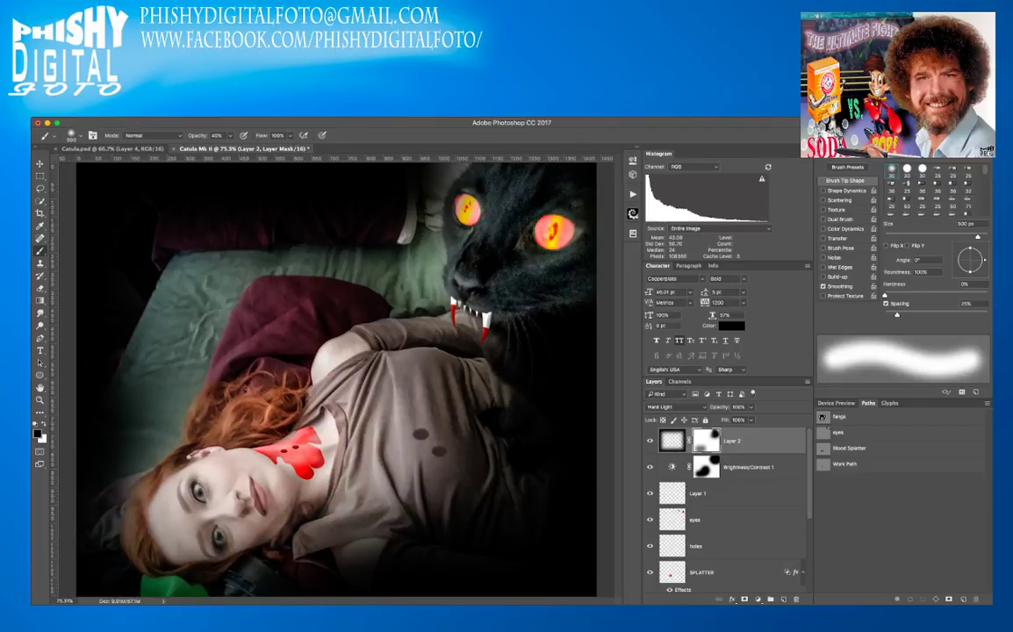
- Add a dark blue Solid Color fill layer directly above the Brightness/Contrast 1 adjustment layer
left_click(707, 467)
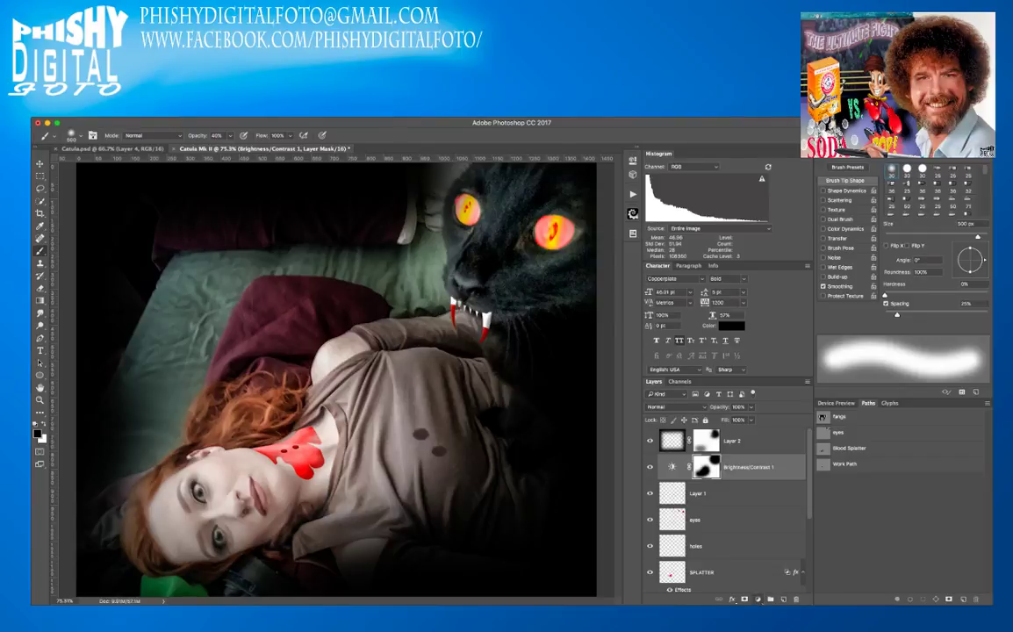
left_click(778, 410)
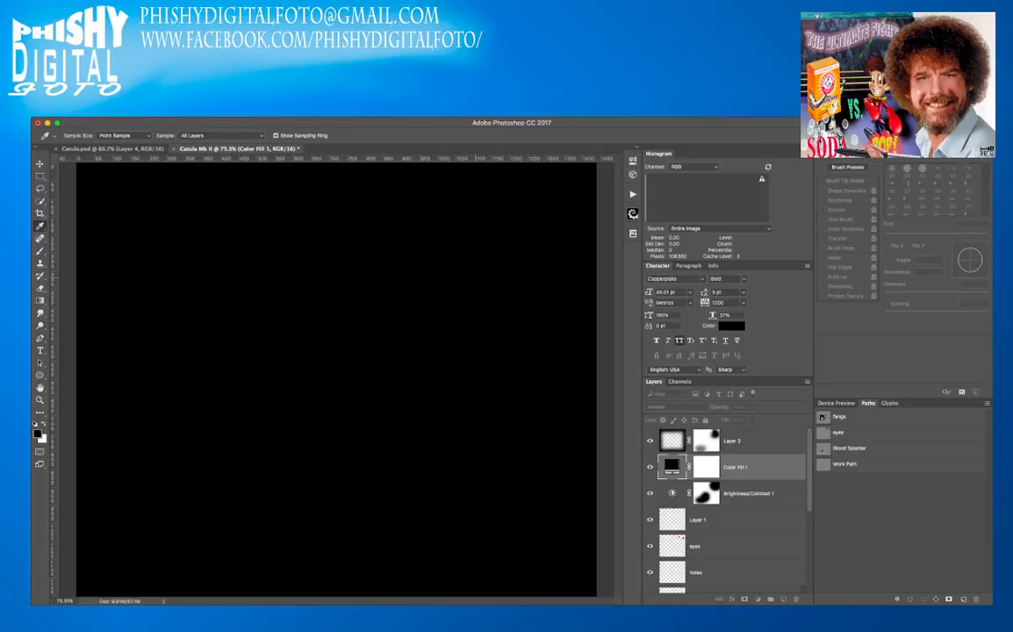
left_click(477, 278)
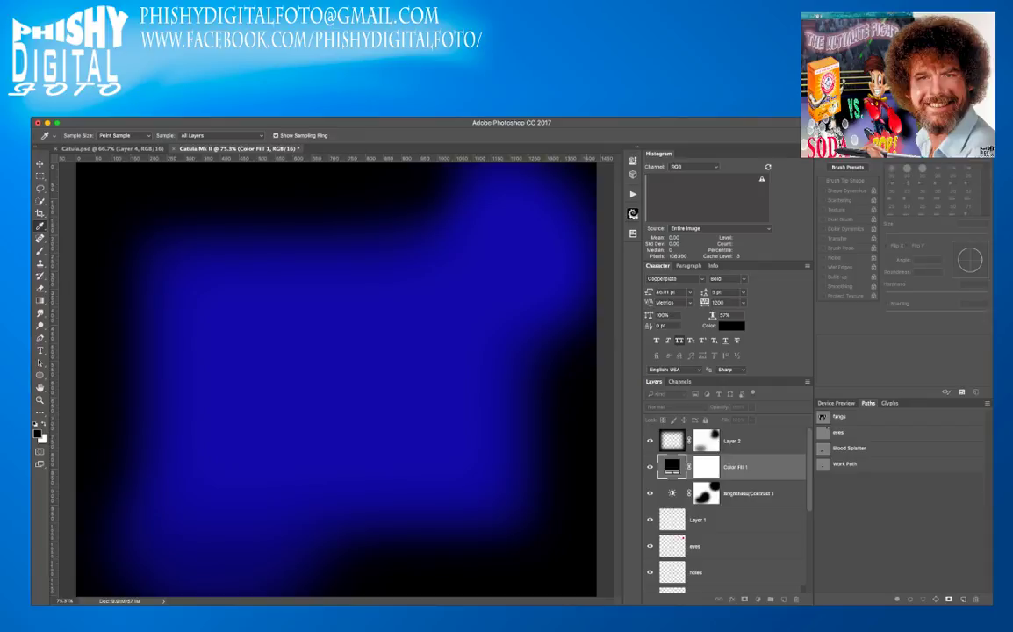
key("Return")
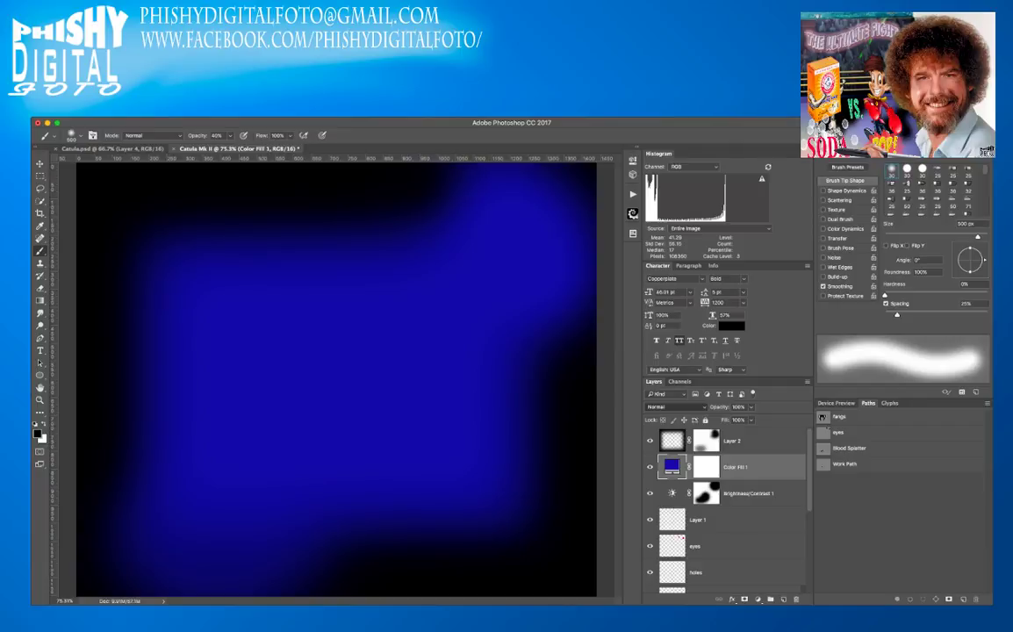
- Try the Hue and Color blend modes and cycle through other modes on the blue fill layer
key("shift+alt+u")
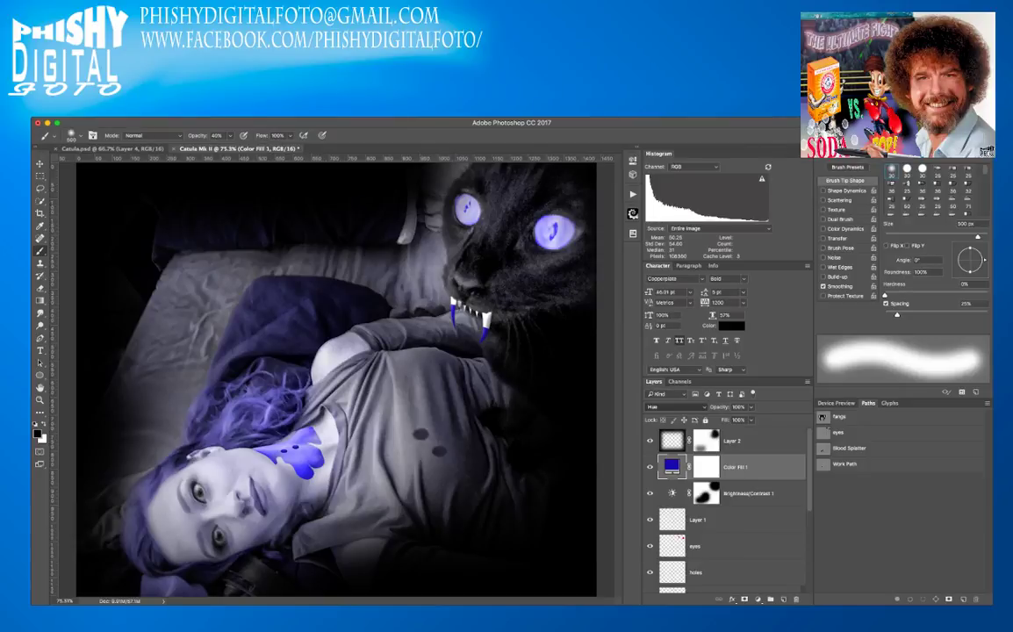
key("shift+alt+c")
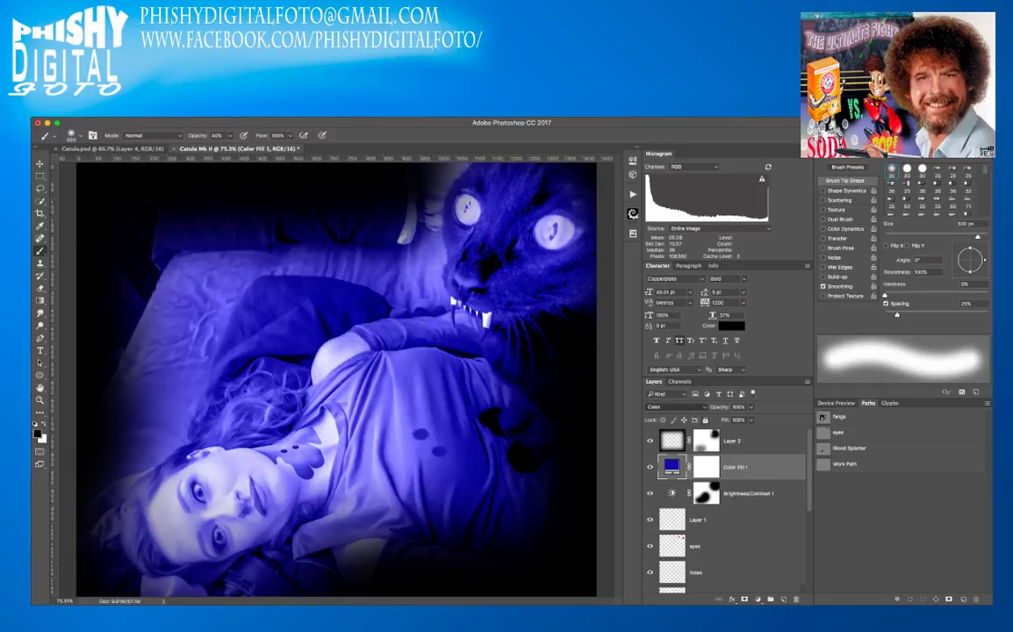
key("shift+plus")
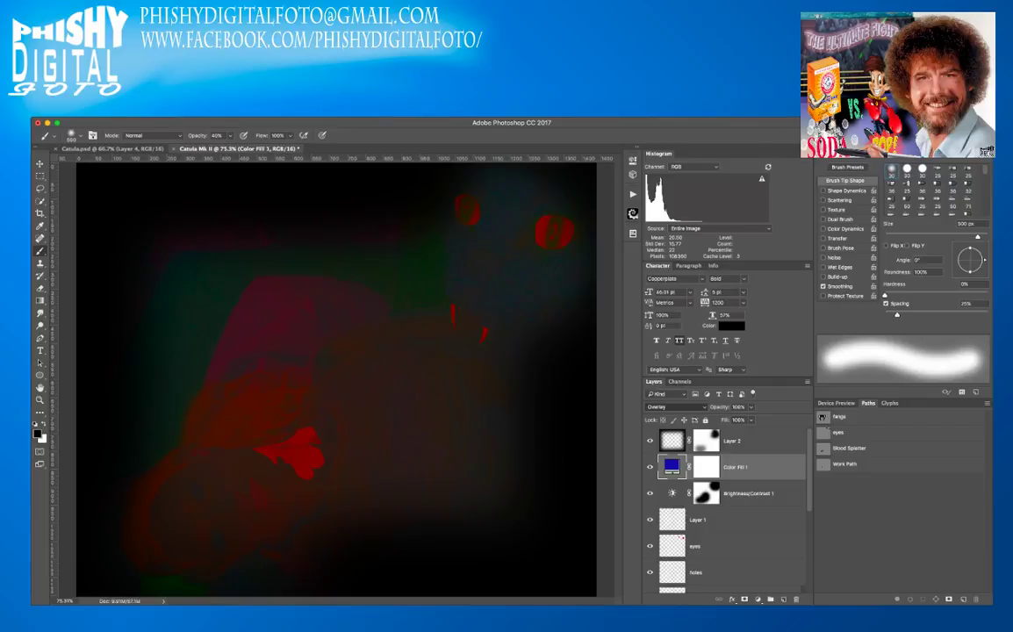
- Set the blue fill layer to Overlay blending at 45% opacity
key("alt+shift+o")
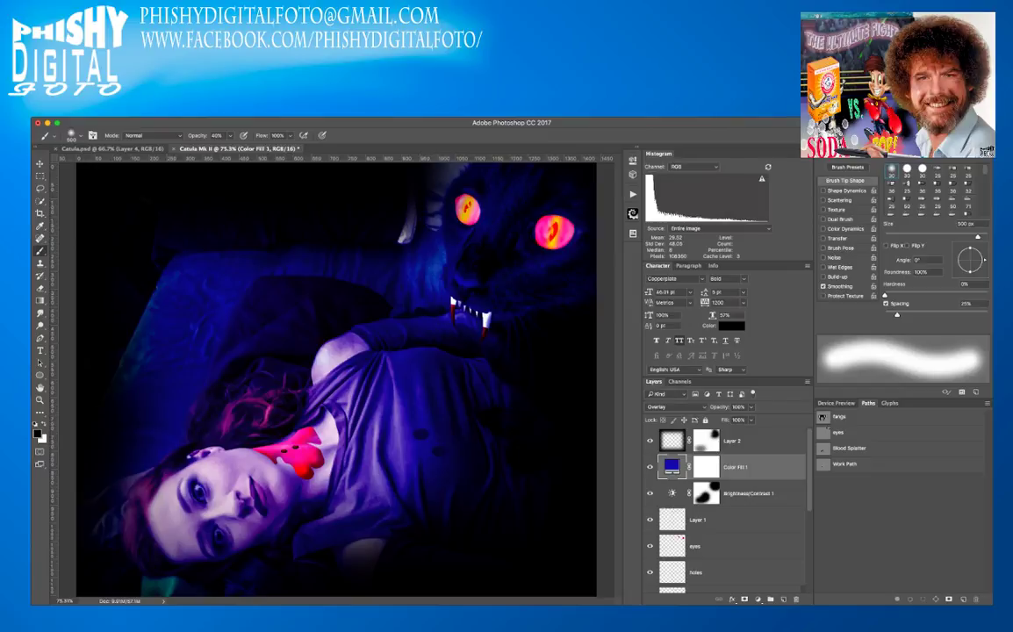
left_click_drag(720, 408, 696, 408)
type("48")
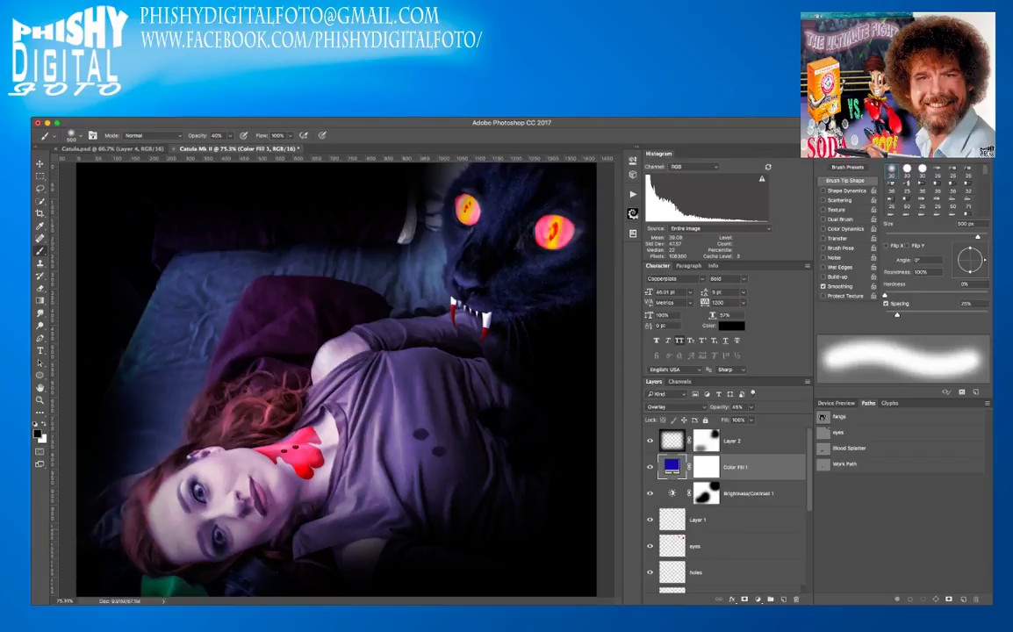
- Paint black on the Color Fill mask over the woman's face and shirt with a 200 px brush, and soften it with white
left_click(706, 468)
key("bracketleft")
key("bracketleft")
key("bracketleft")
key("bracketleft")
left_click_drag(194, 520, 417, 420)
left_click_drag(294, 457, 404, 382)
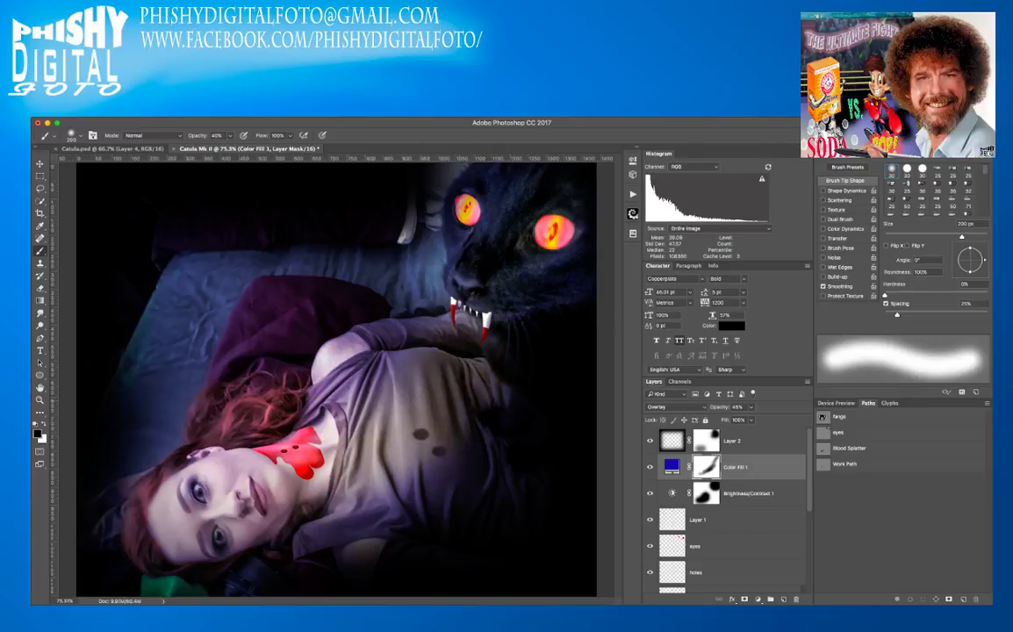
key("x")
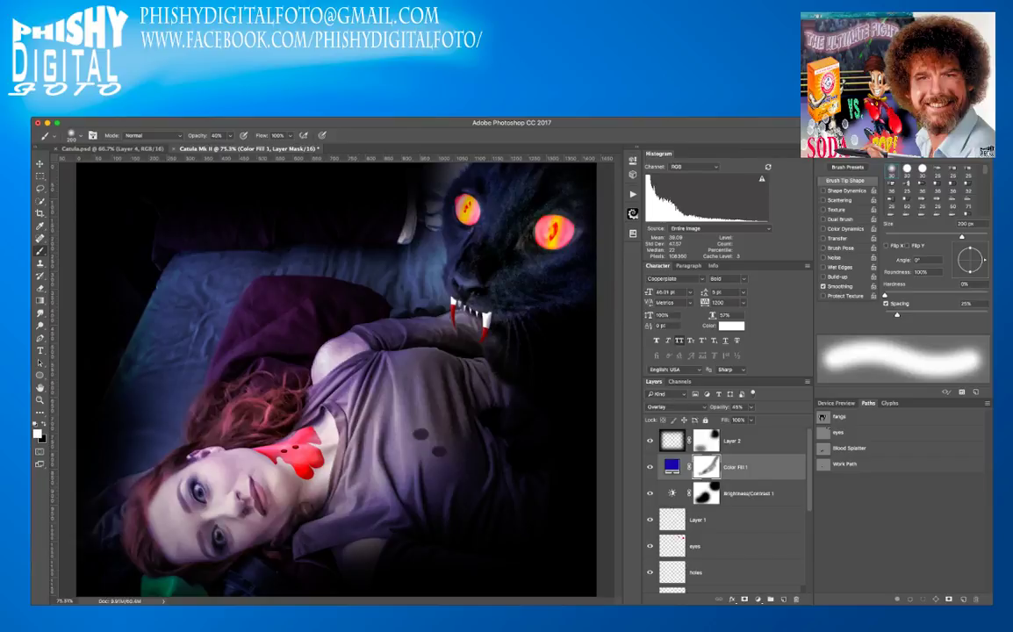
- Paint black on Layer 2's mask over the bed and background beside it to reduce the vignette, and restore it with white below the woman's head
left_click(708, 442)
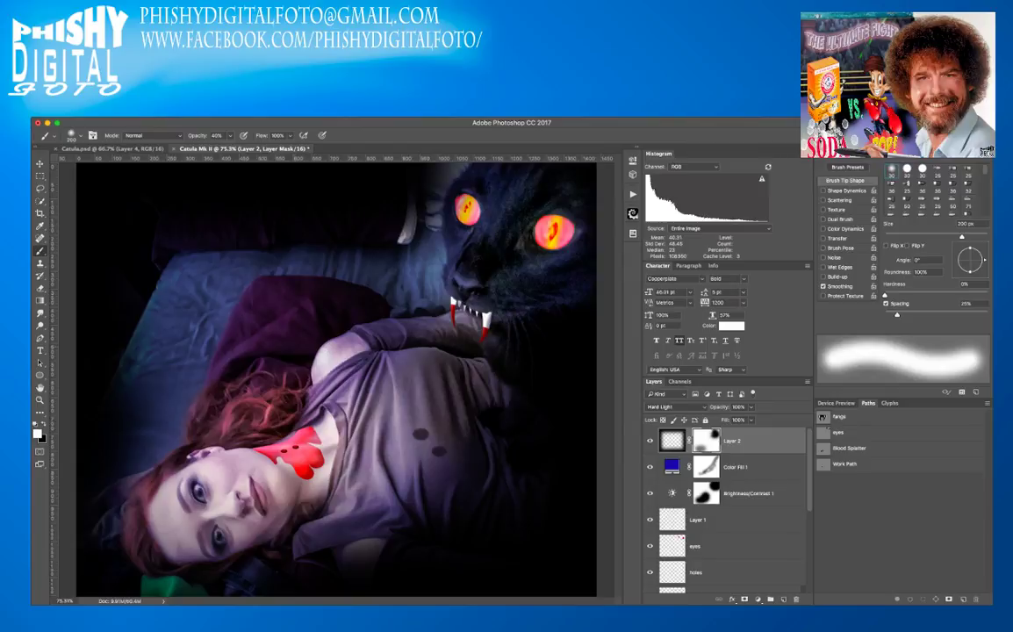
key("x")
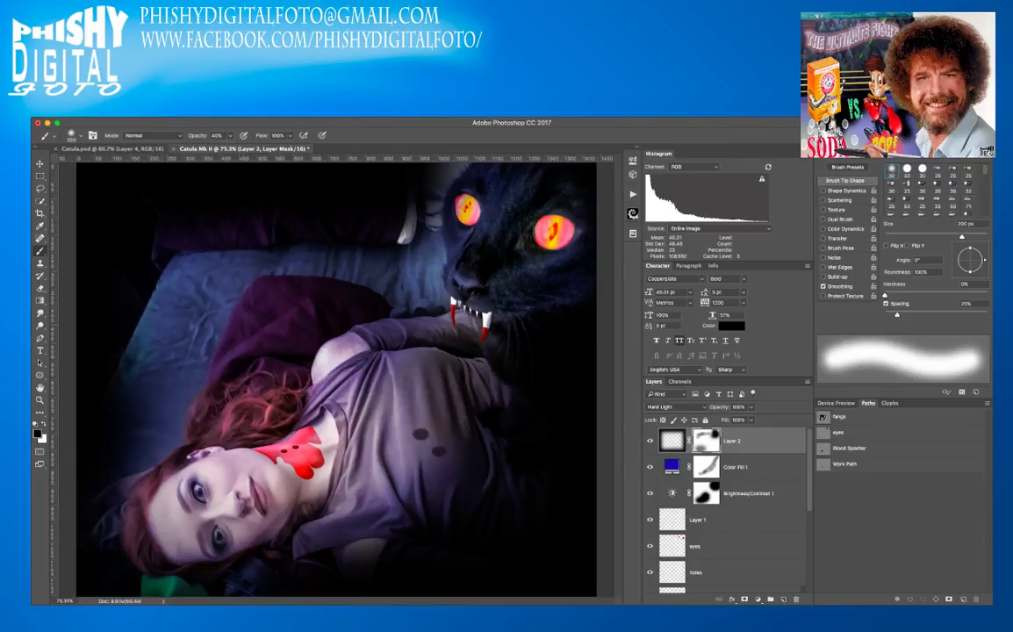
left_click(106, 348)
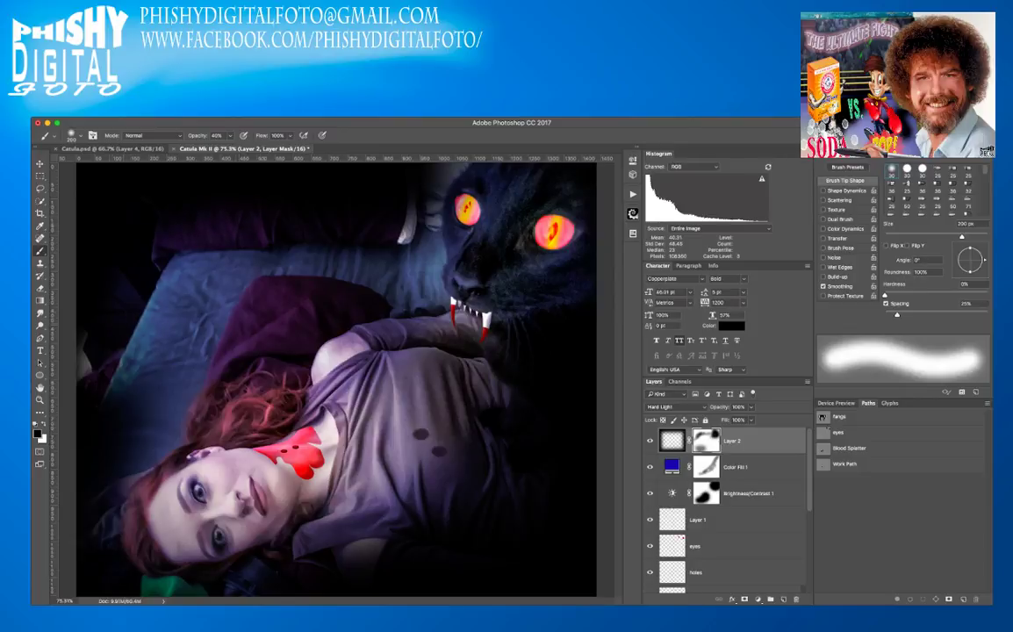
left_click_drag(90, 346, 125, 239)
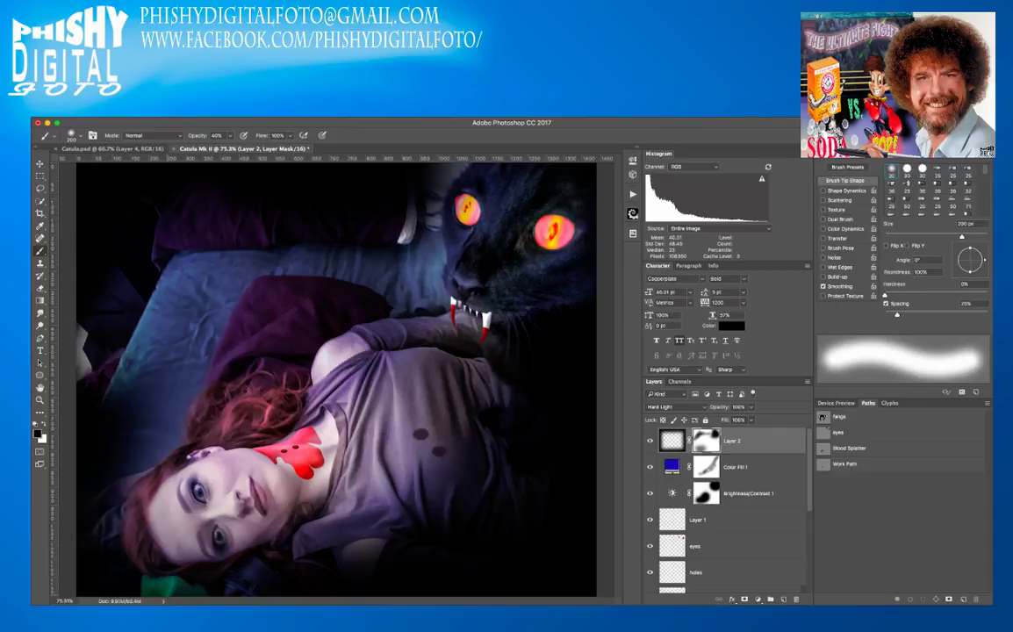
key("x")
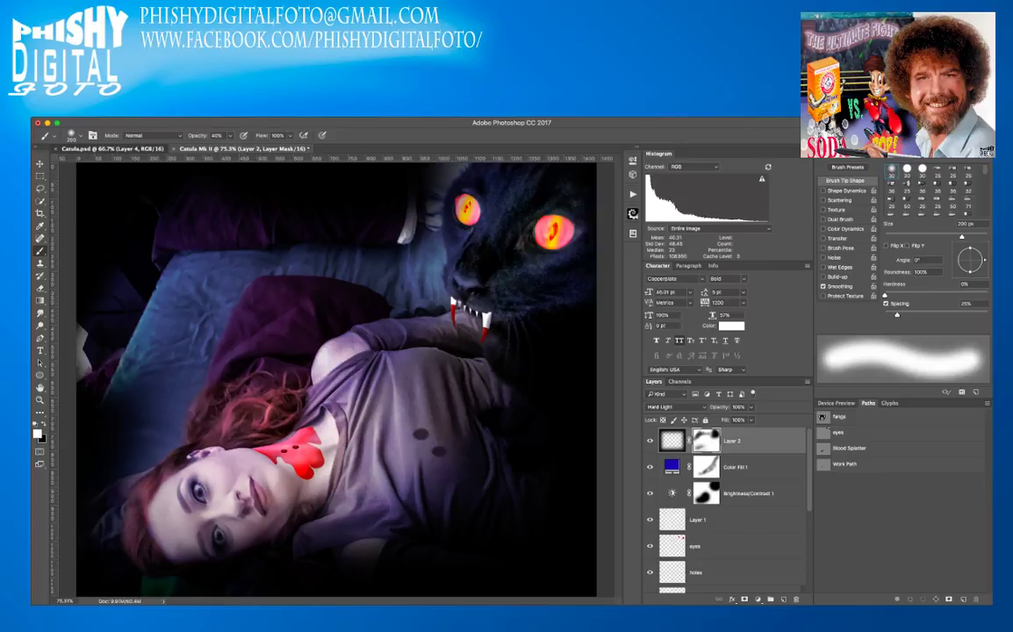
- Compare the composite with the earlier version in Catula.psd and return to Catula Mk II
left_click(112, 150)
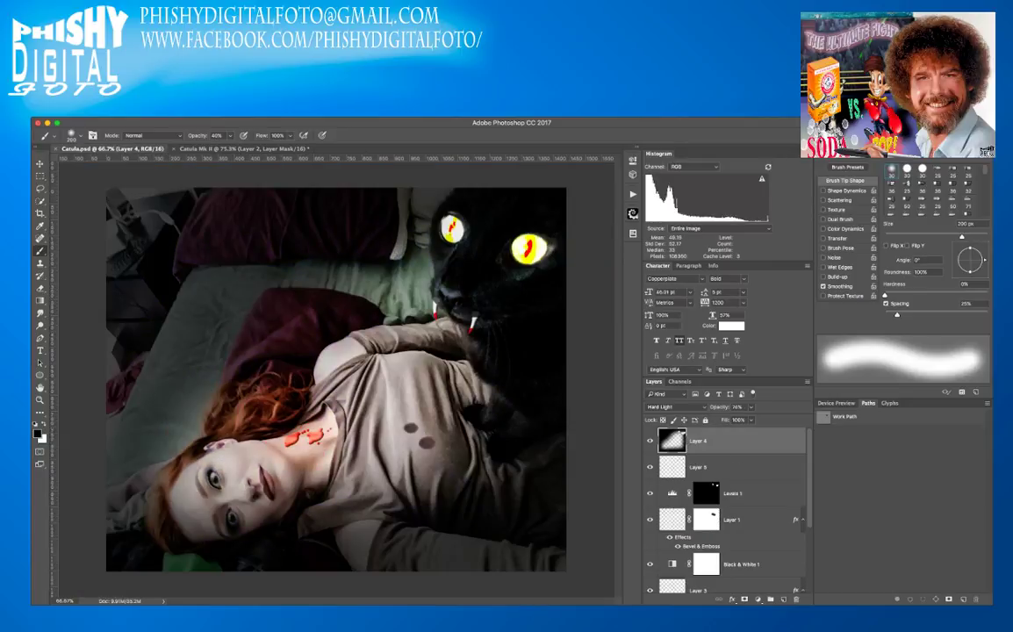
key("ctrl+Tab")
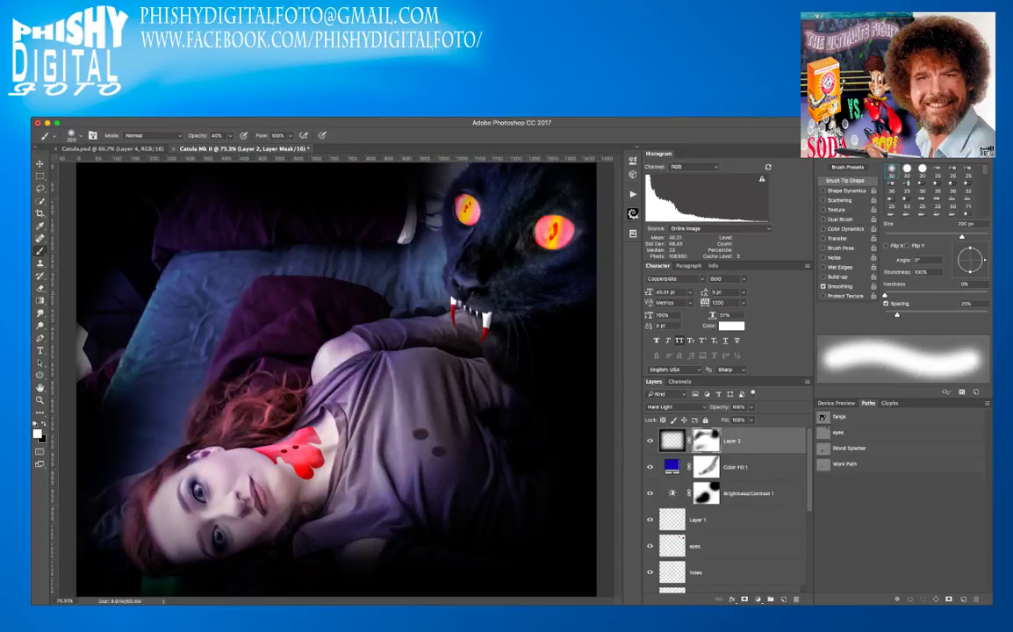